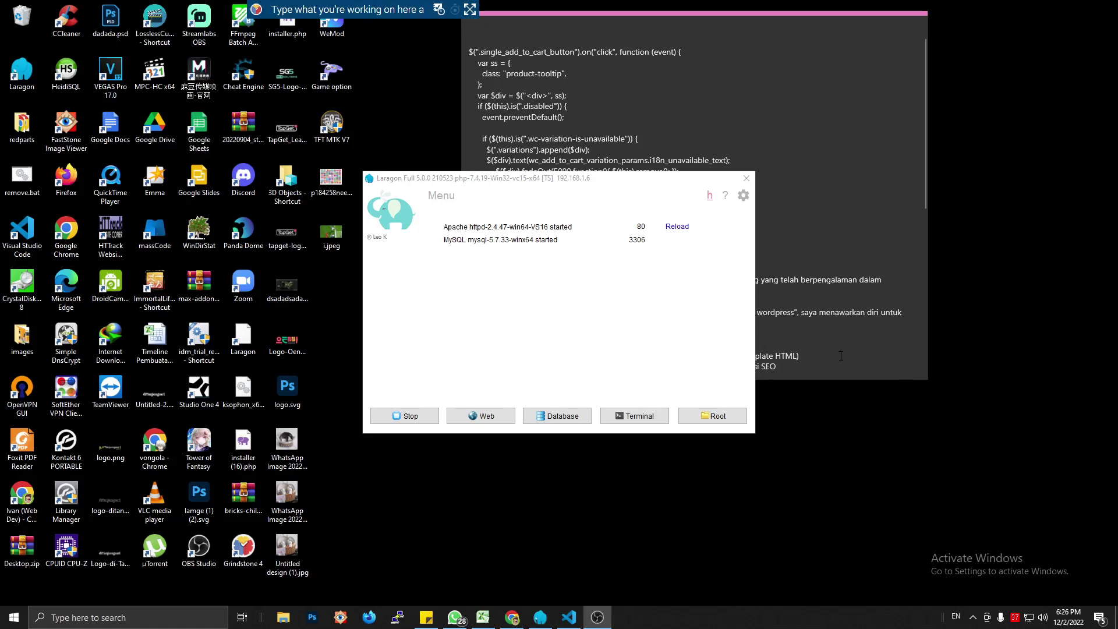
Step: Bring the Bricks Forum thread forward and scroll to the maintenance-mode redirect snippet
left_click(512, 617)
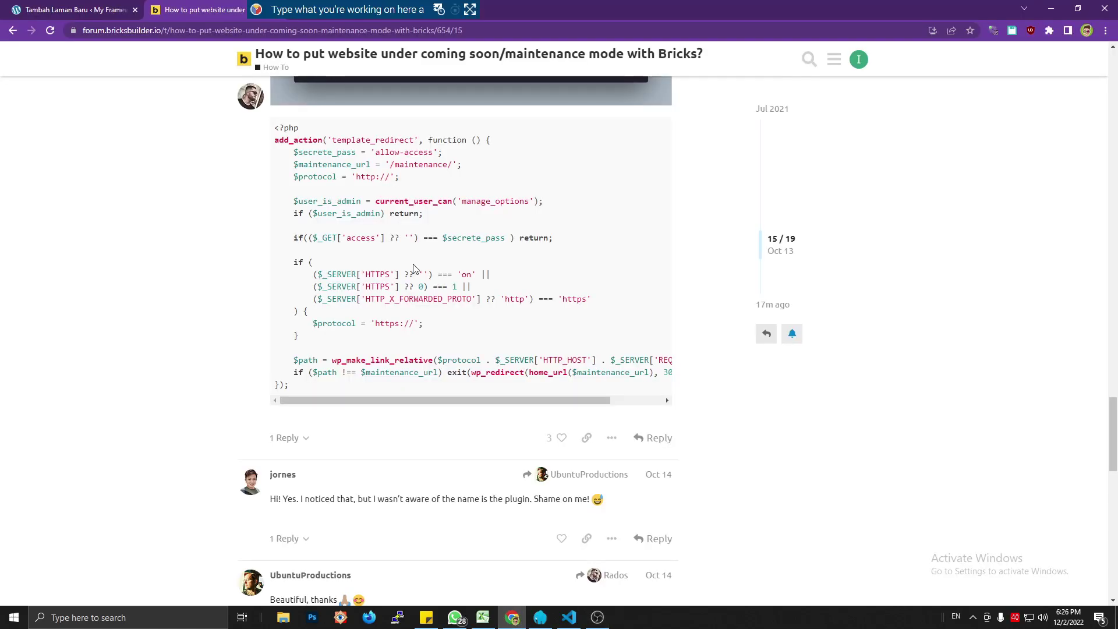
scroll(150, 194, "up", 20)
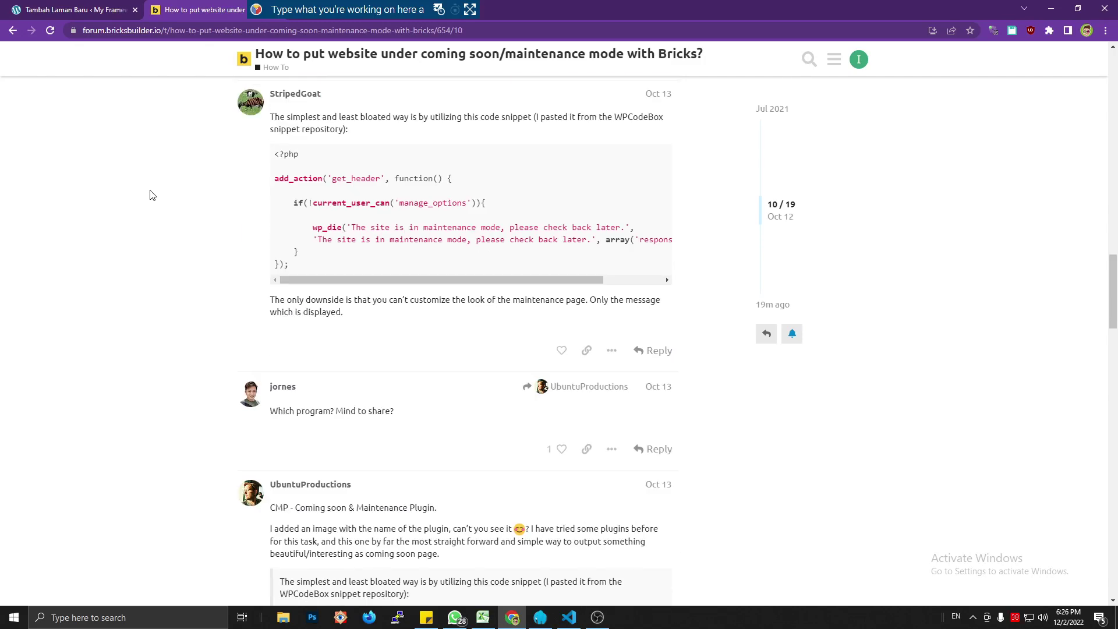
scroll(137, 192, "down", 5)
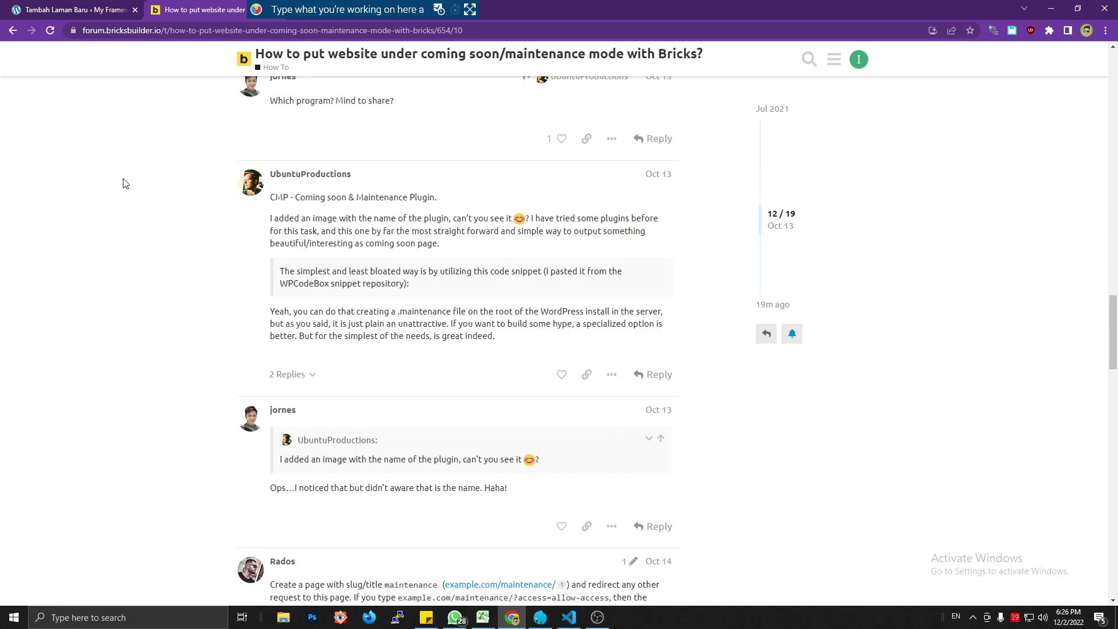
scroll(114, 189, "down", 3)
scroll(114, 191, "down", 3)
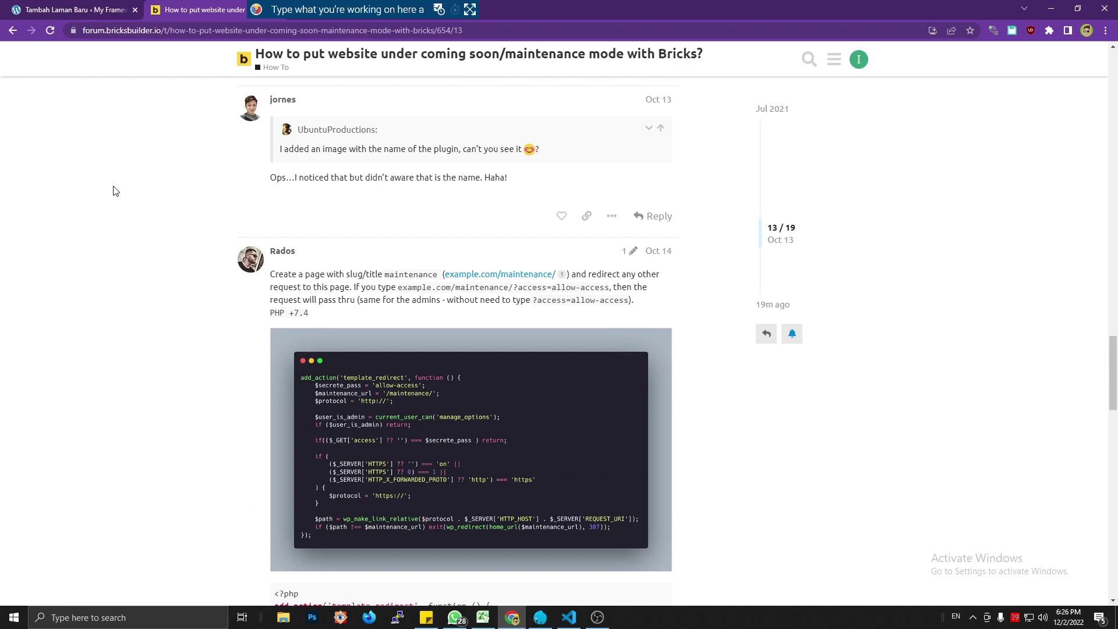
scroll(115, 191, "down", 6)
scroll(114, 192, "up", 6)
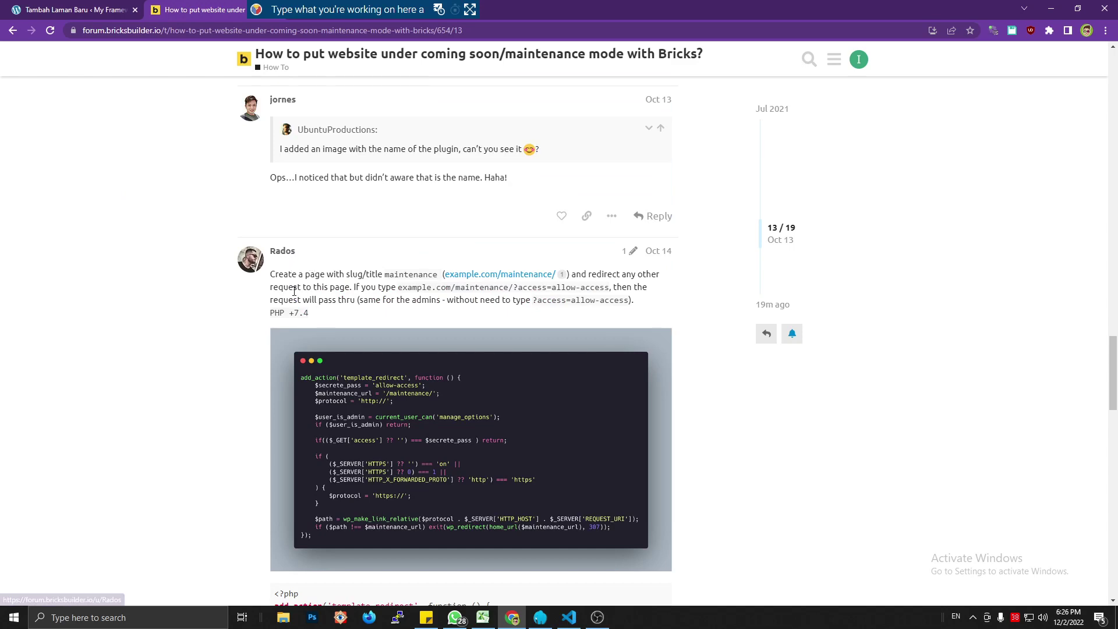
scroll(454, 337, "down", 5)
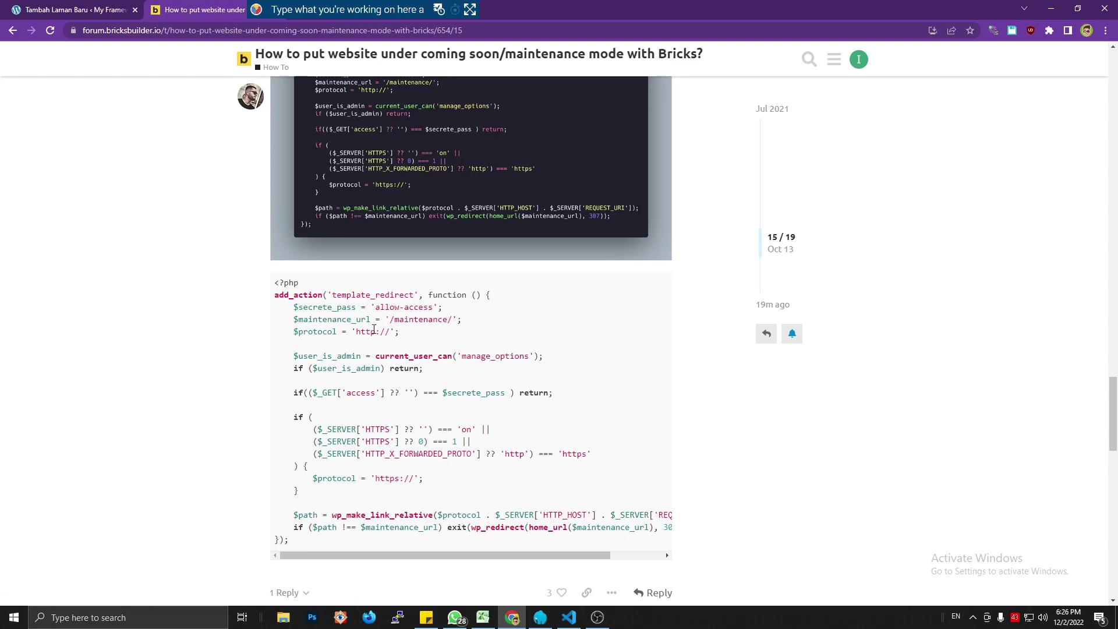
scroll(373, 330, "up", 3)
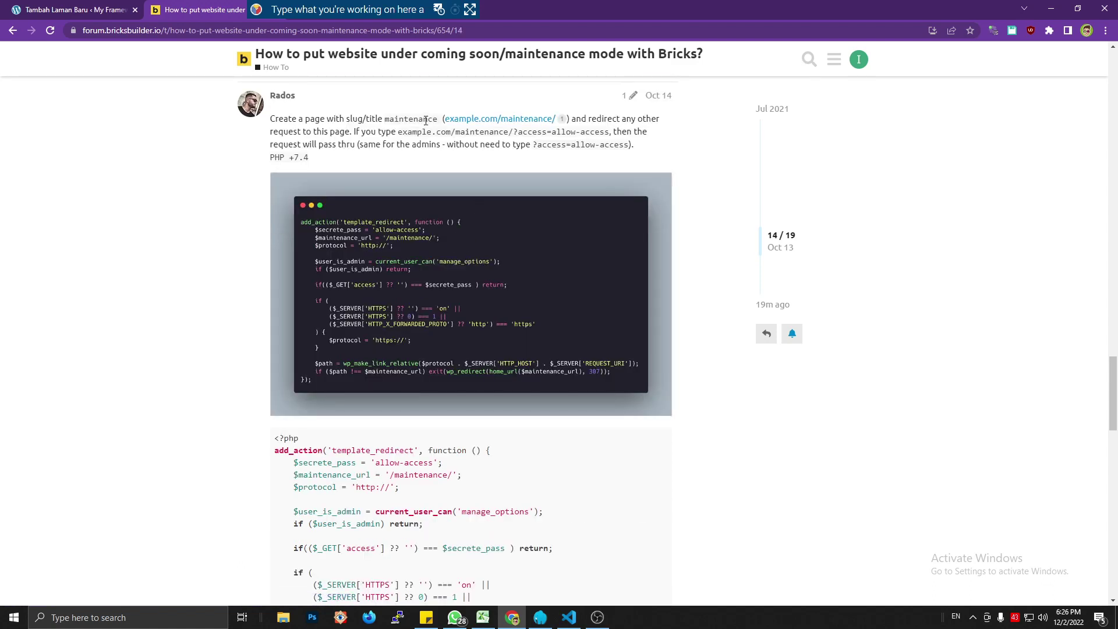
Step: Select the 'maintenance' page slug mentioned in the forum post
left_click_drag(384, 118, 432, 119)
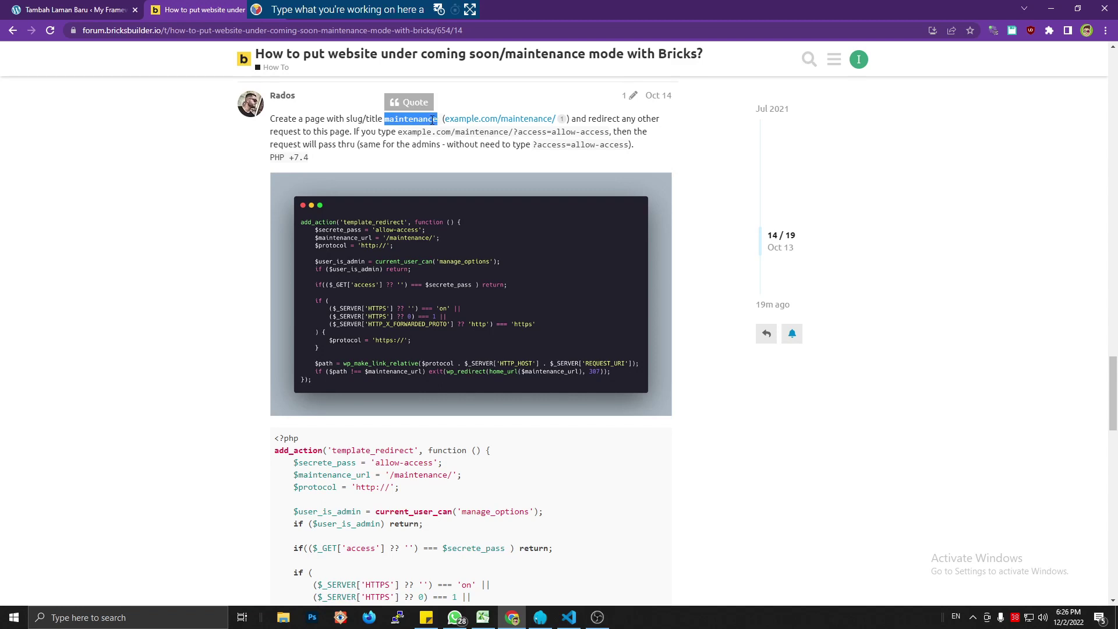
left_click(411, 119)
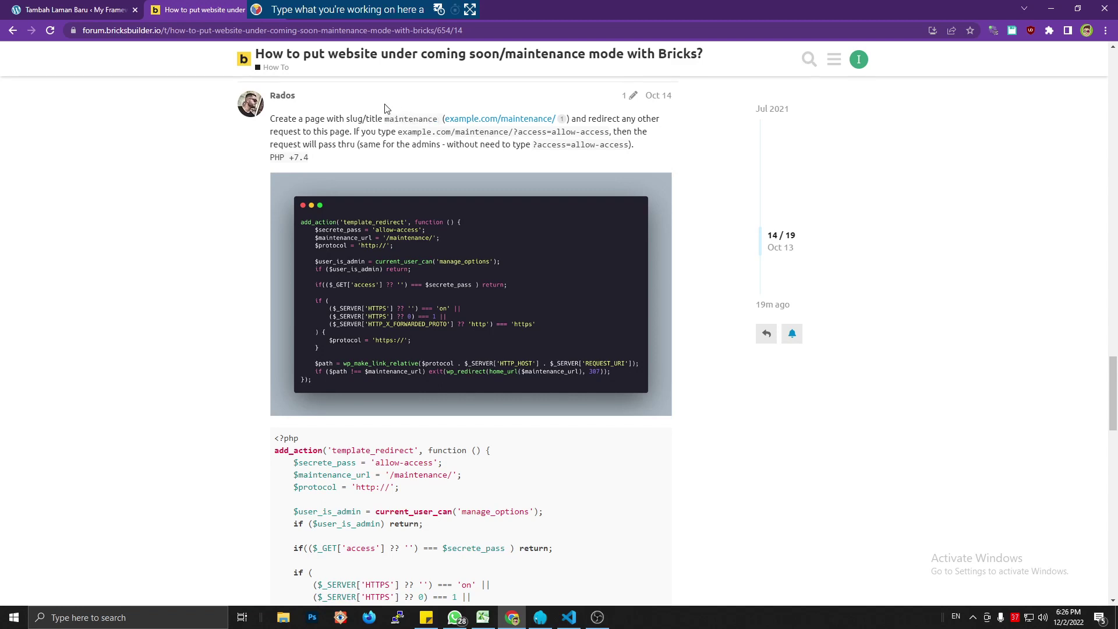
left_click_drag(384, 119, 436, 120)
mouse_move(448, 475)
left_mouse_down()
mouse_move(397, 473)
mouse_move(448, 475)
left_mouse_up()
left_click(448, 474)
Step: Select the template_redirect code block and bring up functions.php in VS Code
scroll(449, 475, "down", 3)
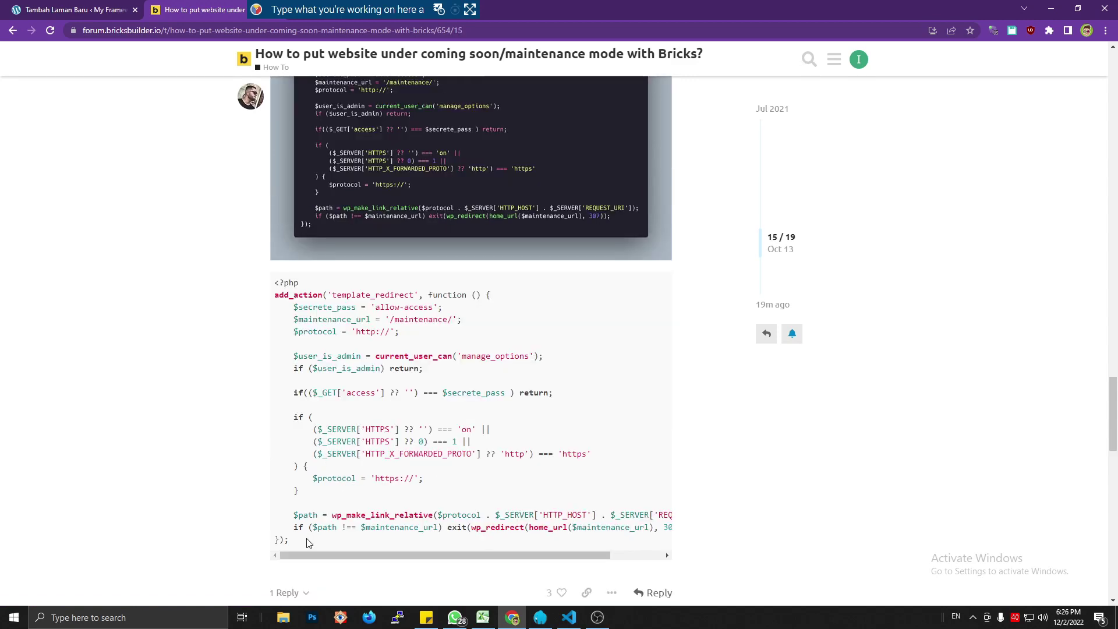
left_click_drag(310, 543, 276, 291)
key("ctrl+c")
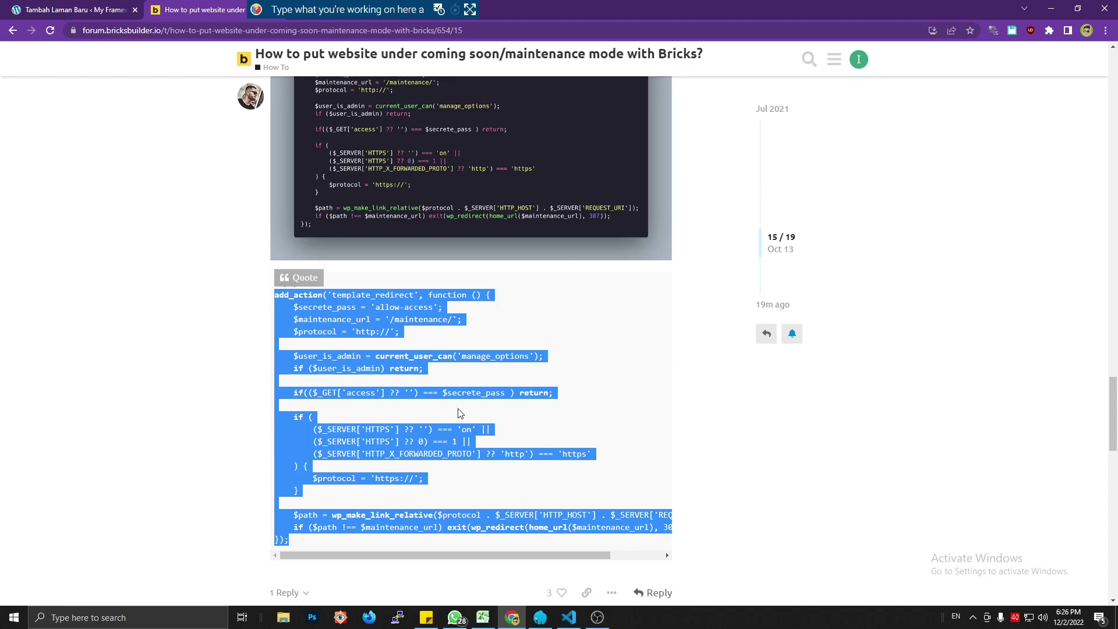
left_click(569, 617)
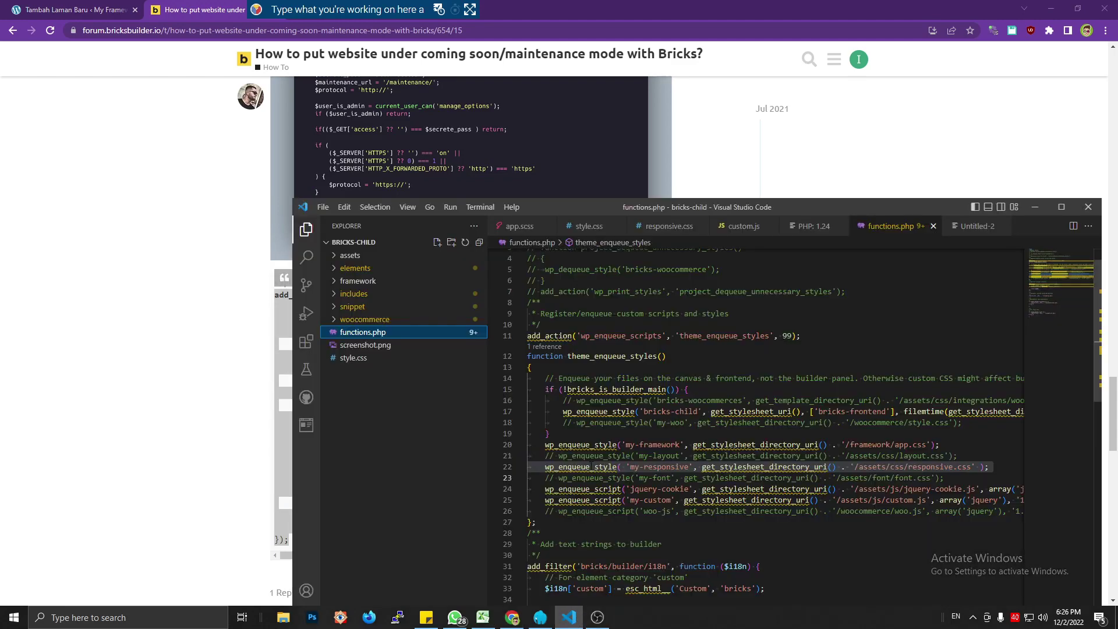
Step: Maximize VS Code and move to a new line after line 59 of functions.php
double_click(785, 208)
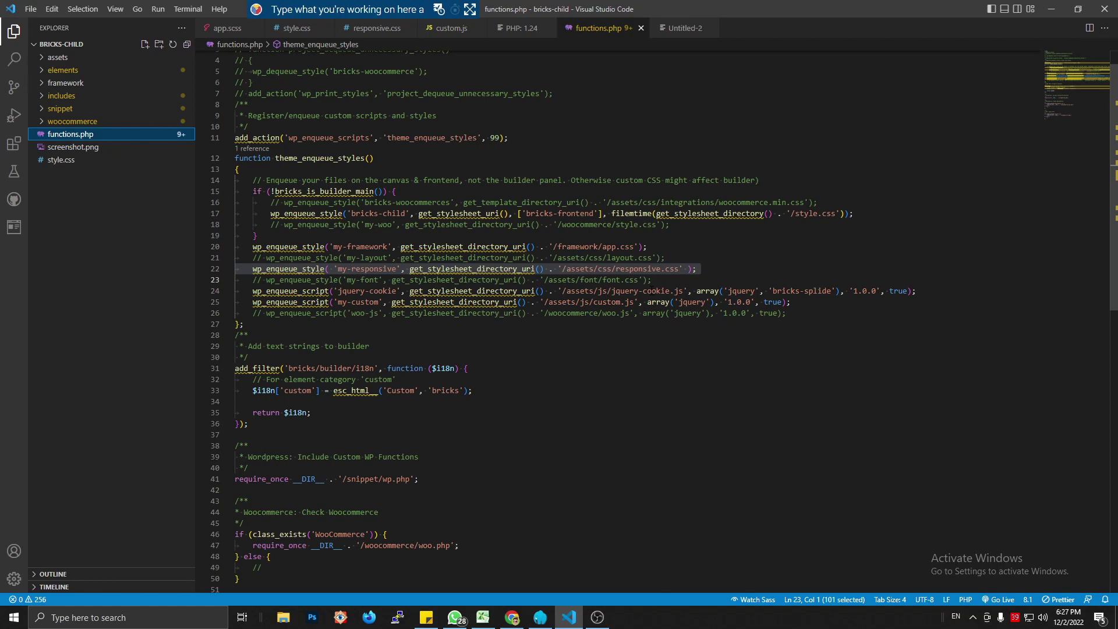
left_click(491, 373)
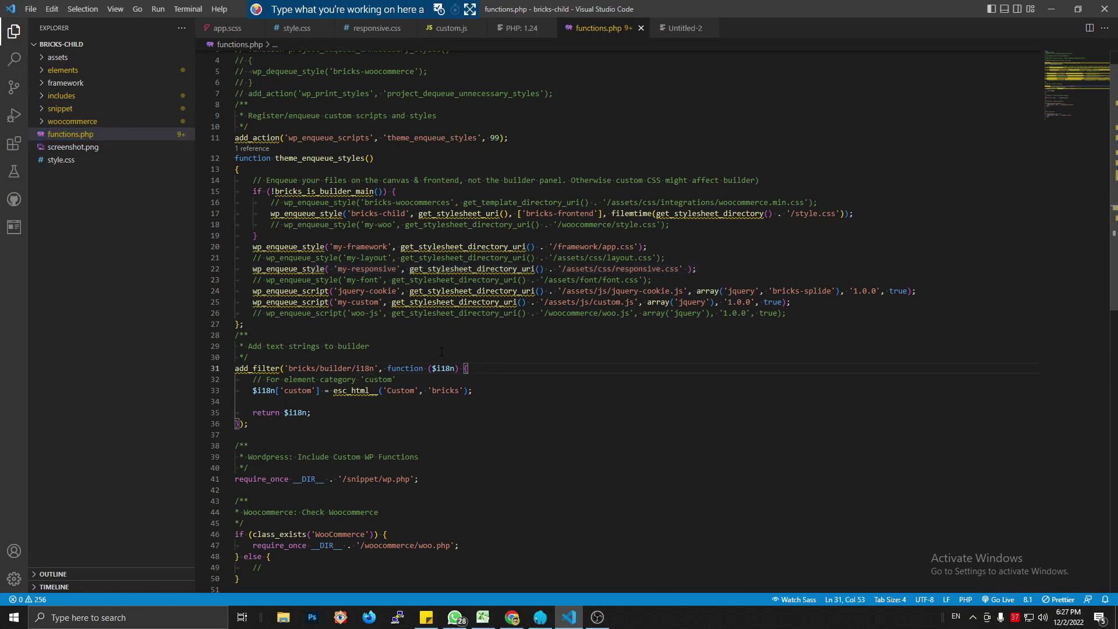
scroll(355, 330, "down", 12)
left_click(326, 354)
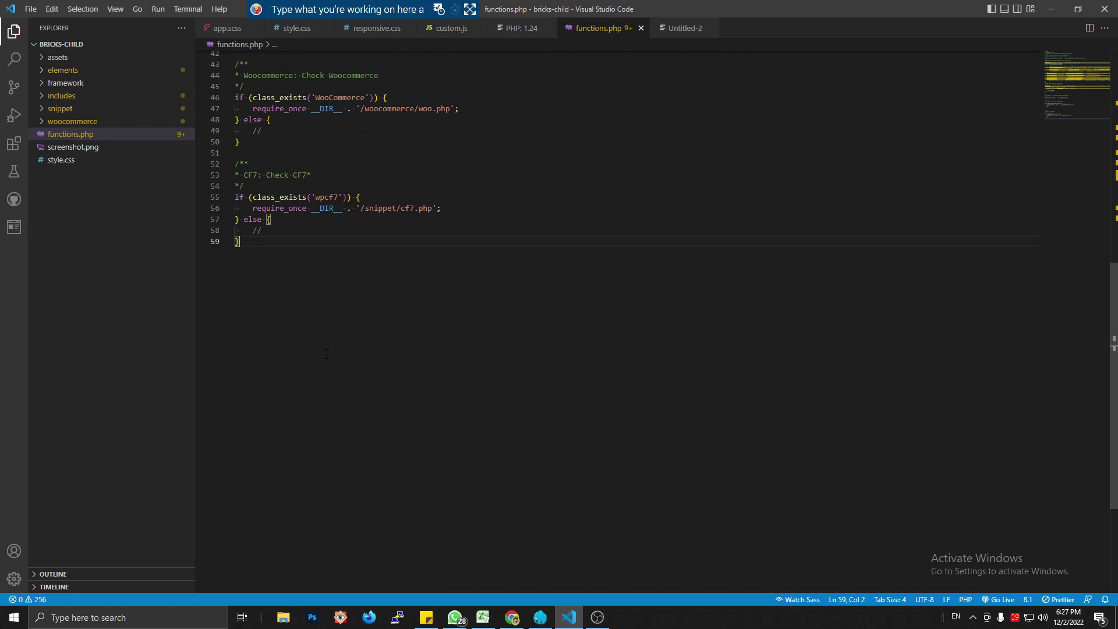
key("Return")
key("Return")
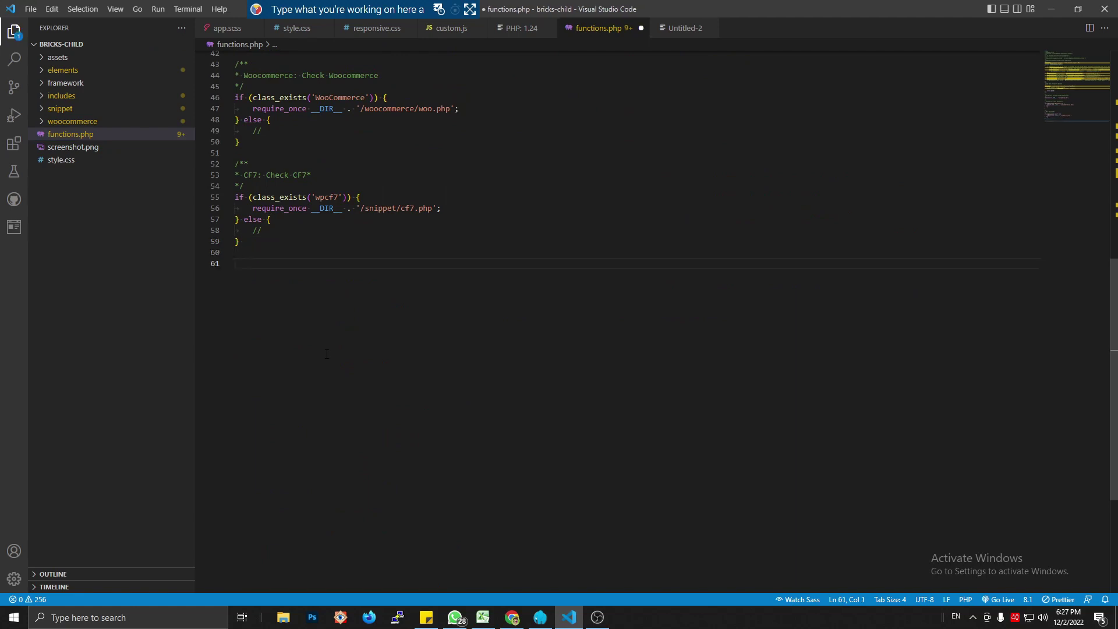
Step: Add a /*Maintenance Mode*/ comment and paste the redirect snippet below it
type("/")
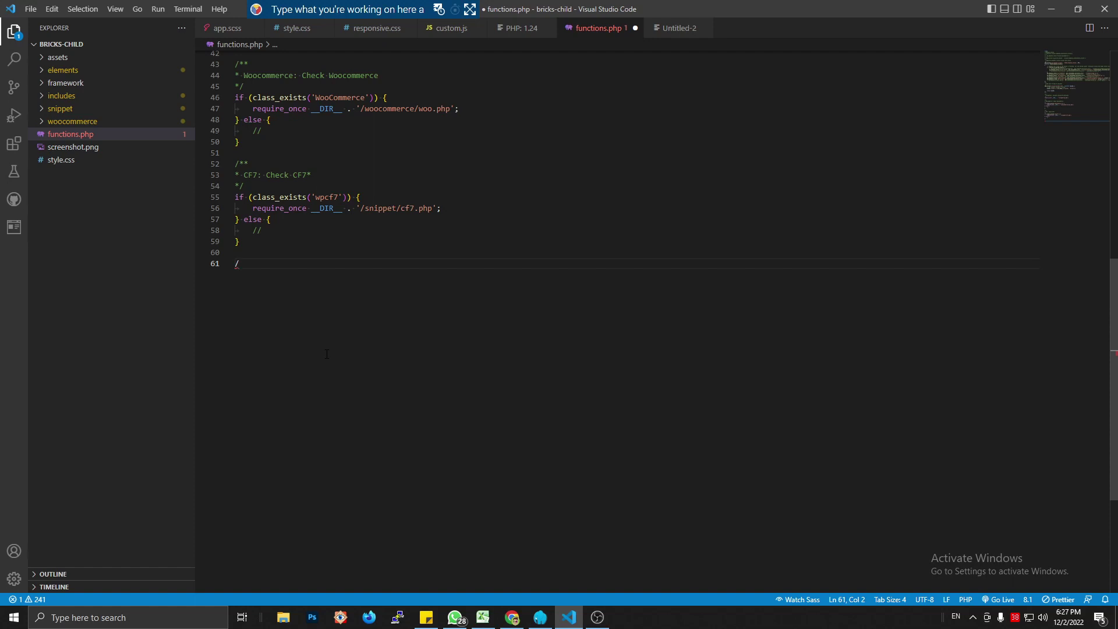
type("*Maintenace")
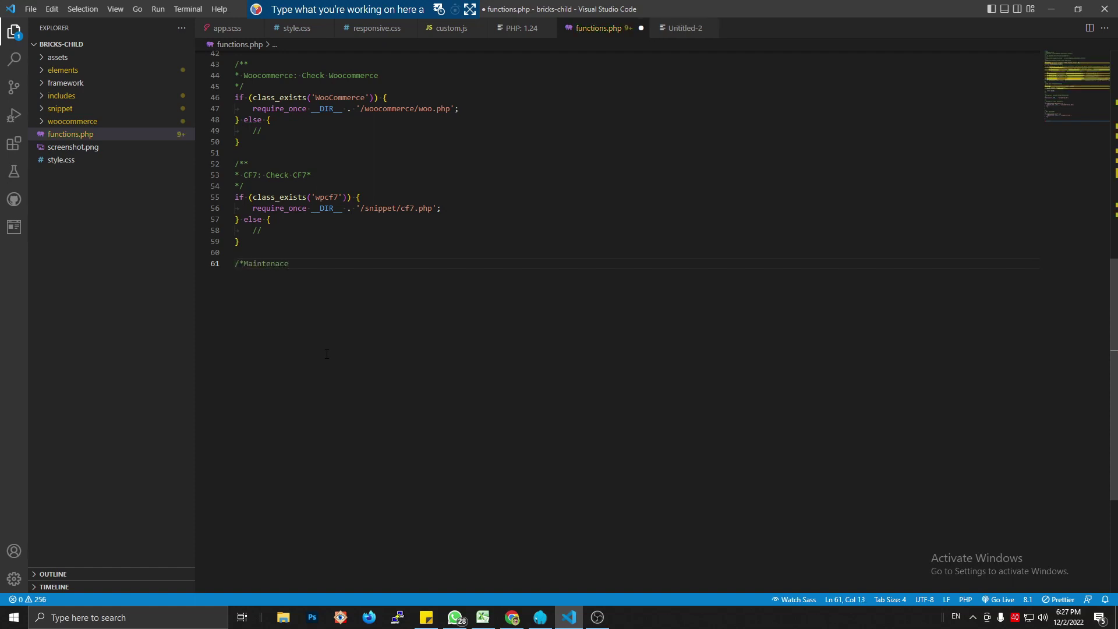
key("BackSpace")
key("BackSpace")
type("nce Mode")
type("\"")
type("*/")
key("Return")
key("Return")
key("ctrl+v")
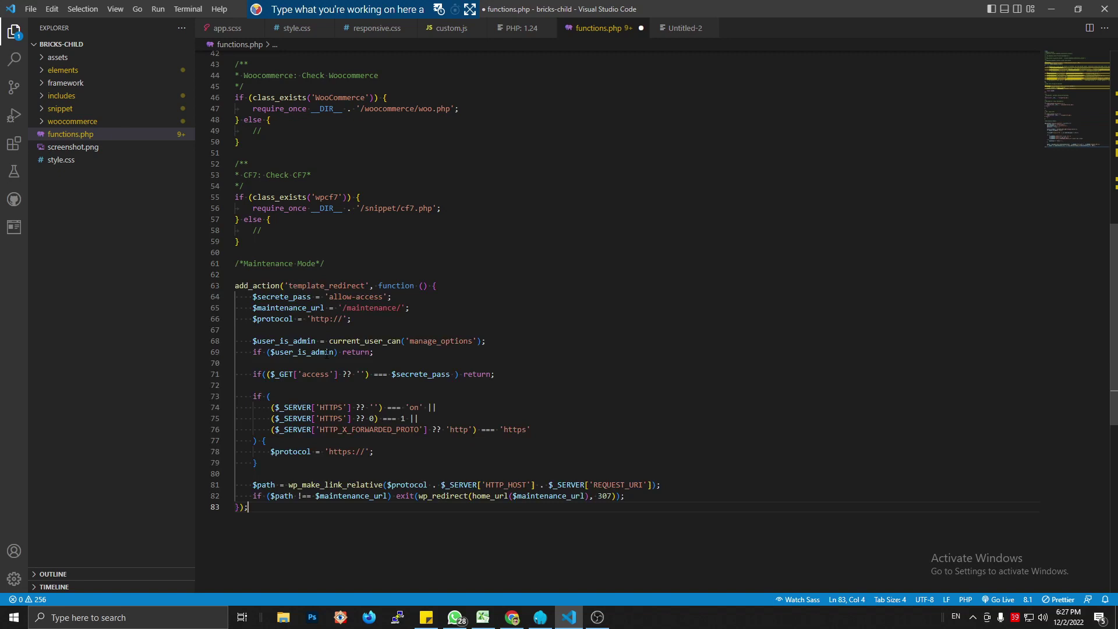
Step: Select 'maintenance' in the redirect URL on line 65
scroll(378, 353, "up", 1)
left_click(390, 353)
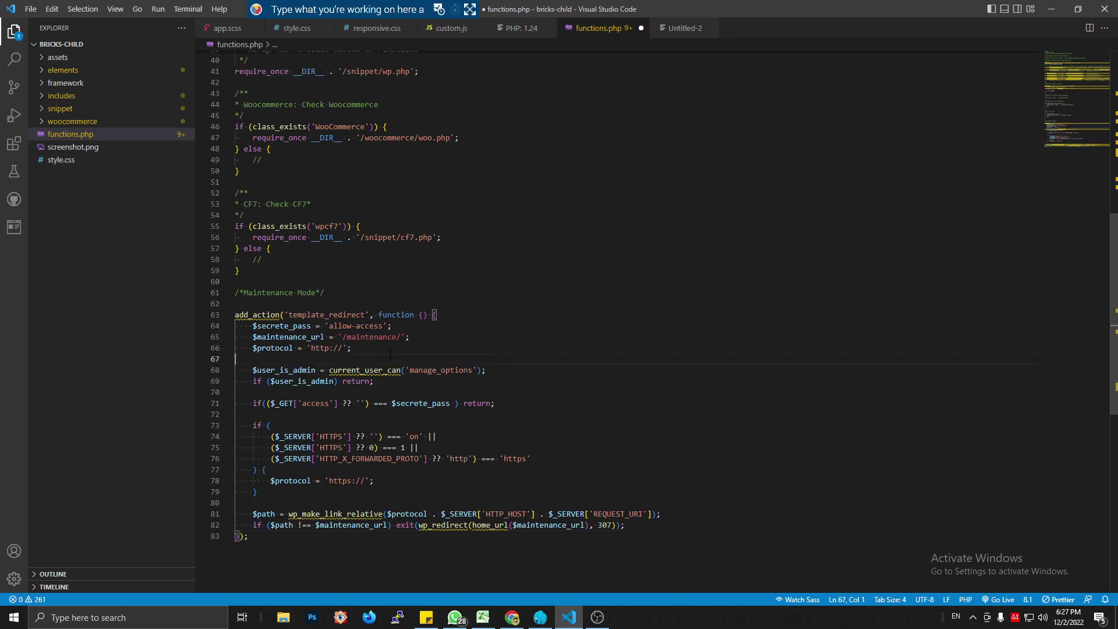
left_click_drag(397, 338, 350, 338)
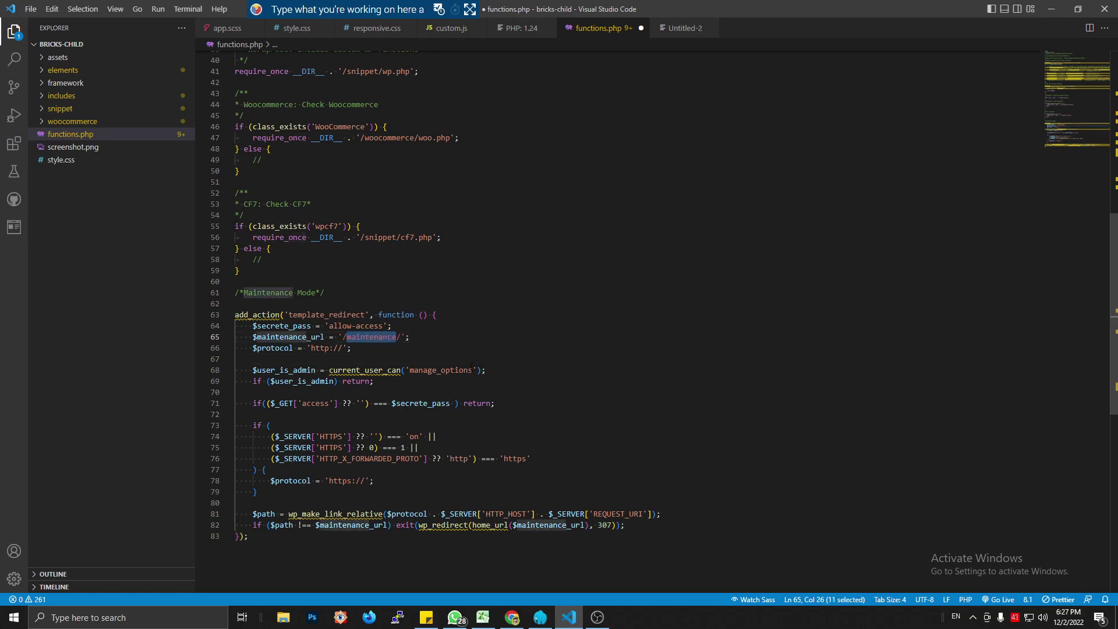
Step: Title the new WordPress page 'Maintenance' and publish it
key("alt+Tab")
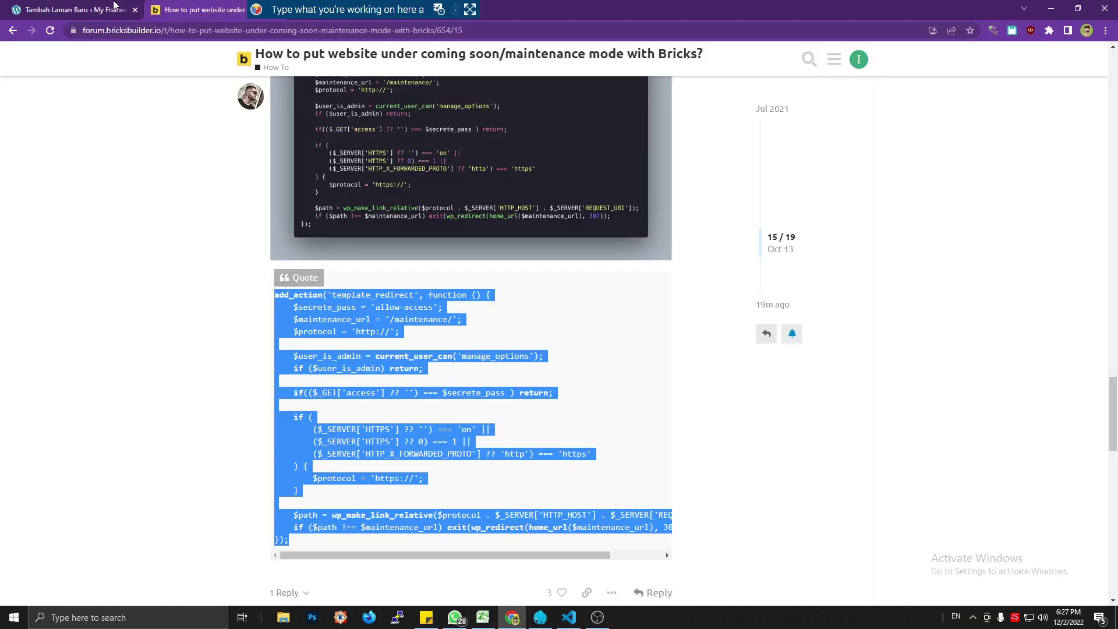
left_click(114, 6)
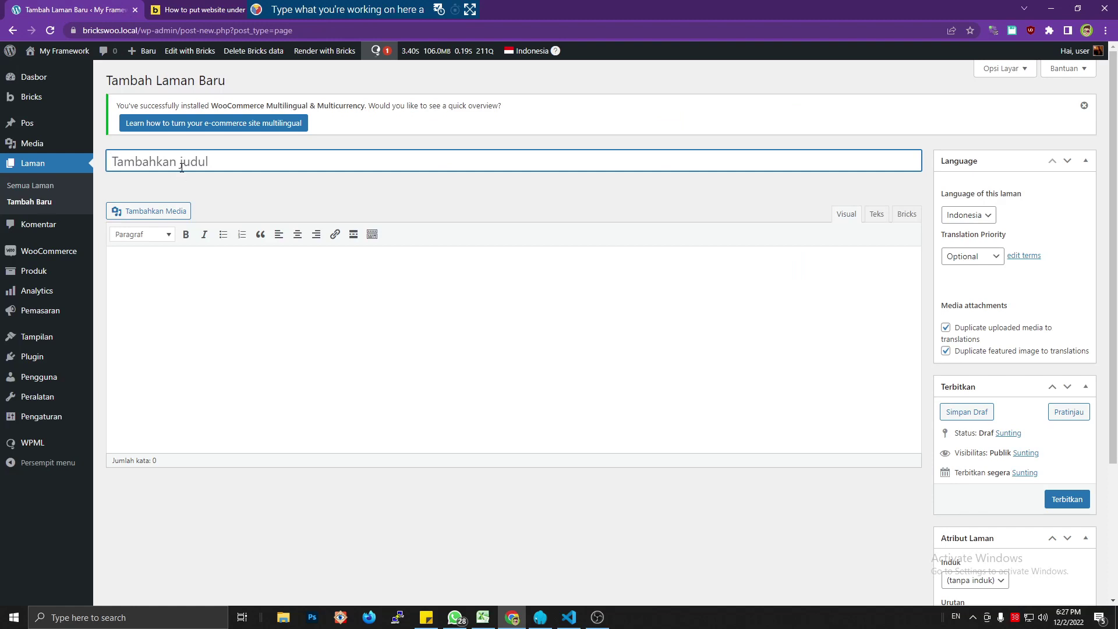
type("Maintenance")
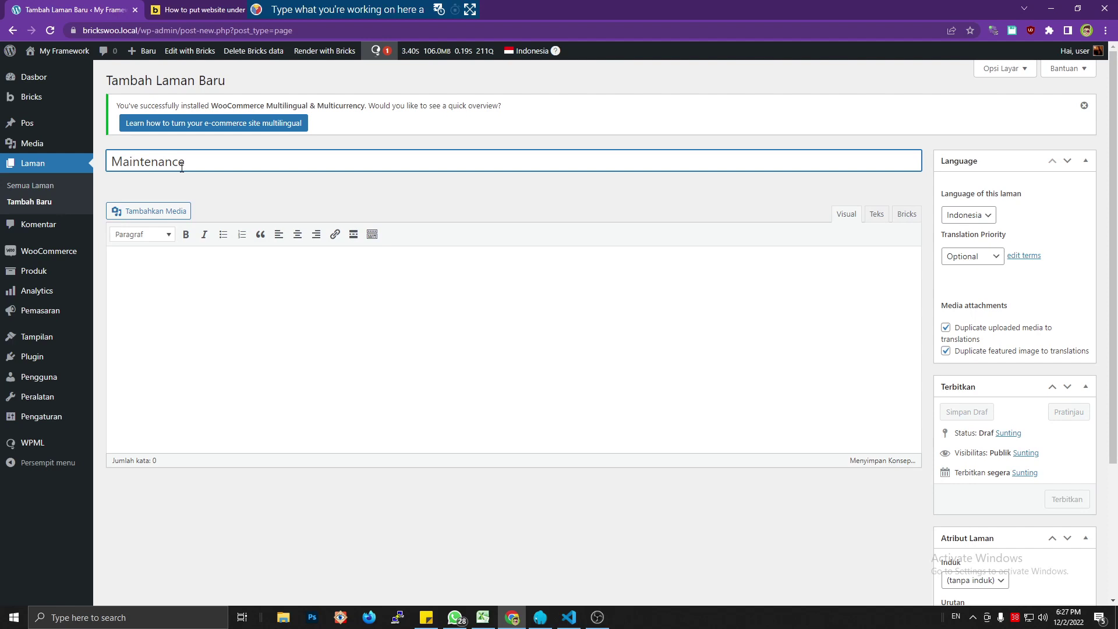
scroll(978, 408, "down", 2)
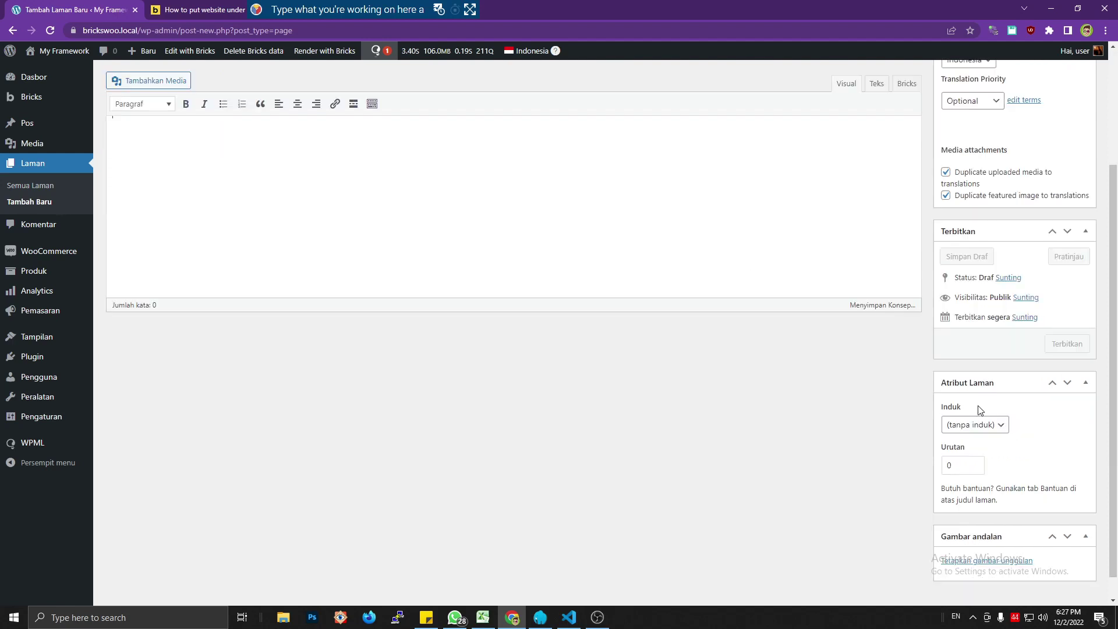
scroll(806, 315, "up", 3)
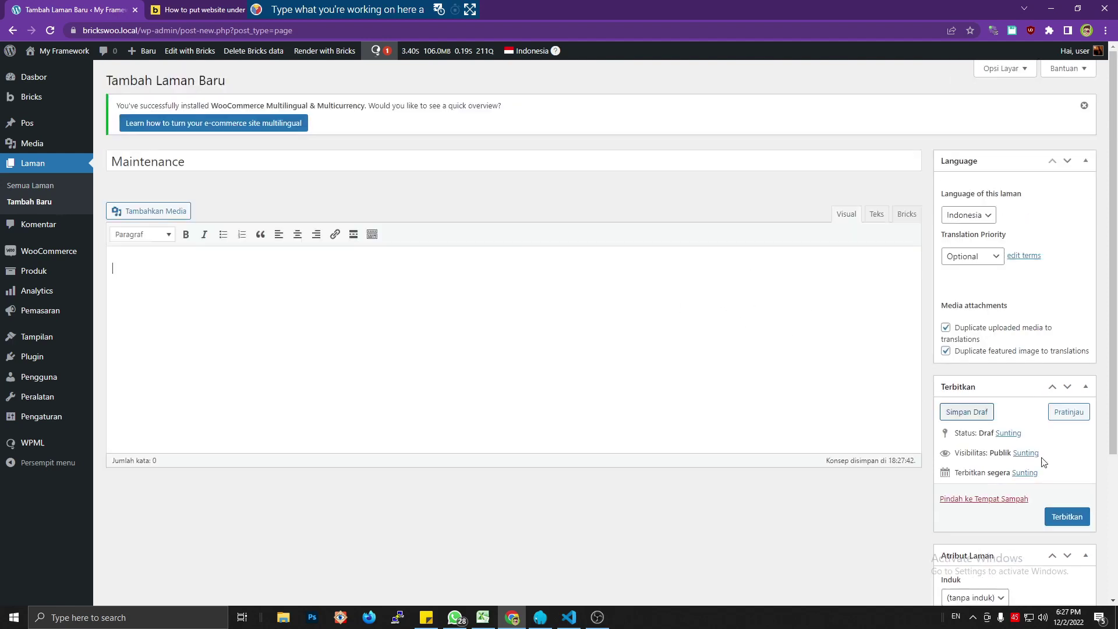
left_click(1061, 516)
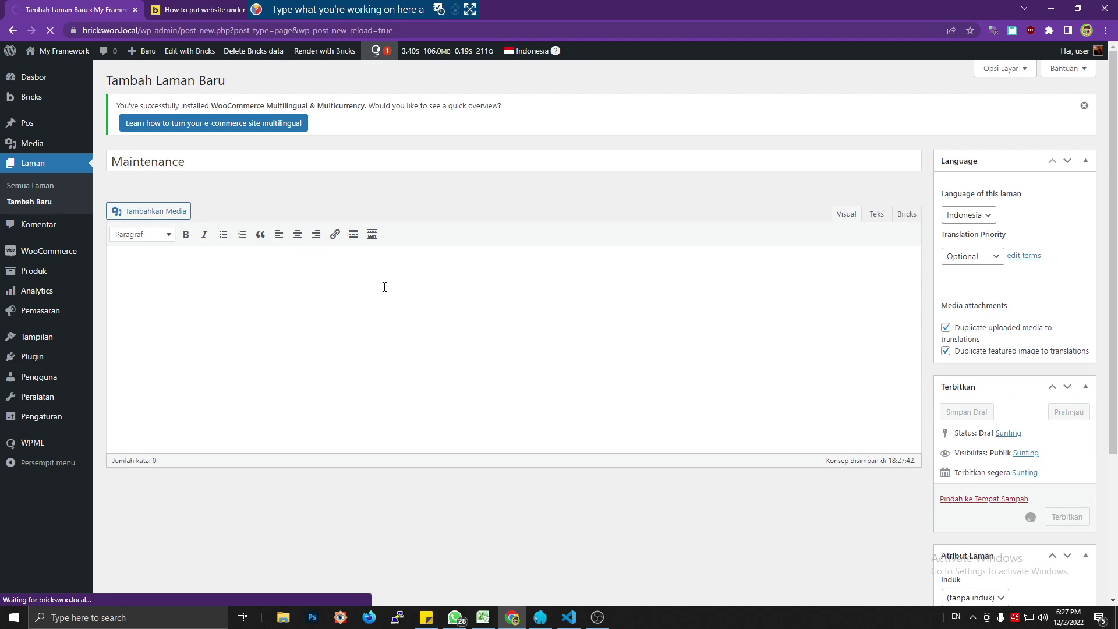
Step: Switch the published Maintenance page's editor to the Bricks view
scroll(384, 288, "down", 3)
scroll(384, 291, "up", 3)
scroll(375, 293, "down", 3)
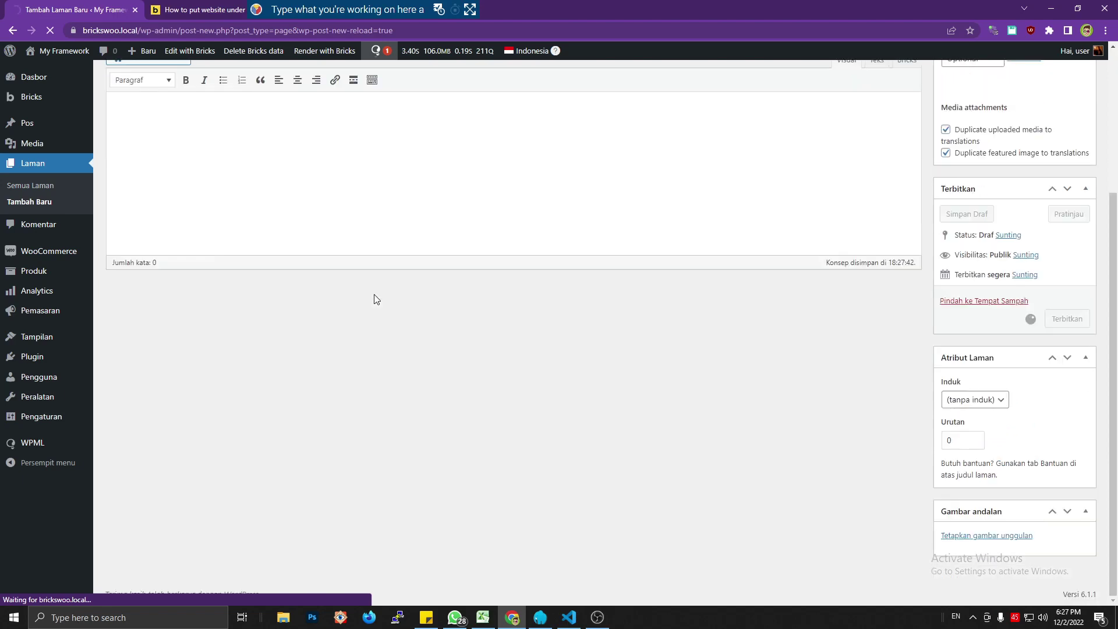
scroll(374, 295, "up", 3)
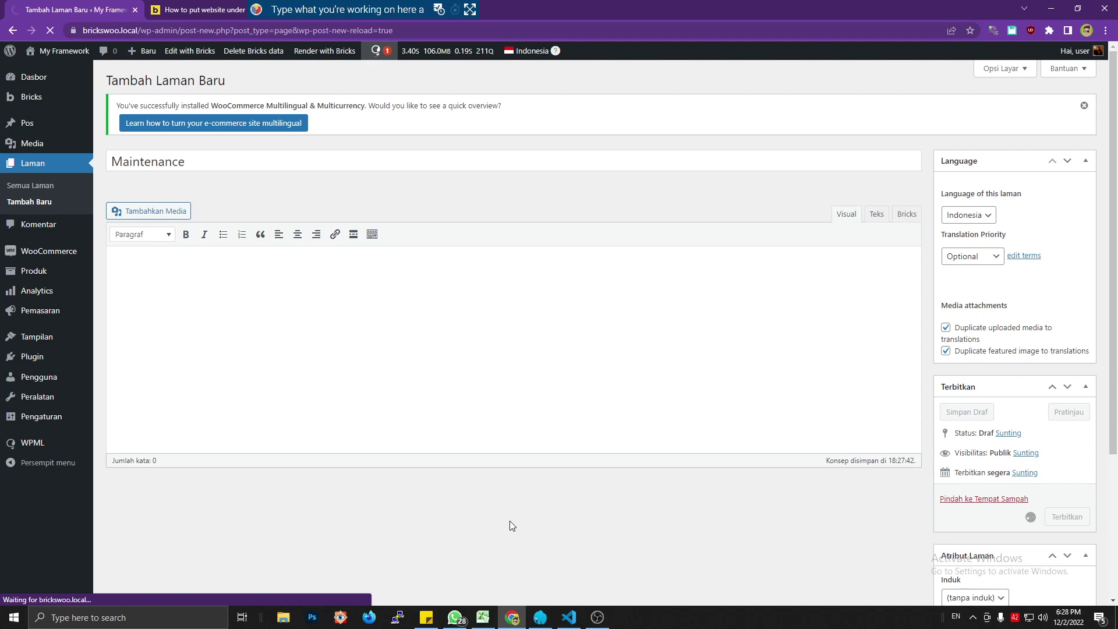
scroll(510, 525, "down", 3)
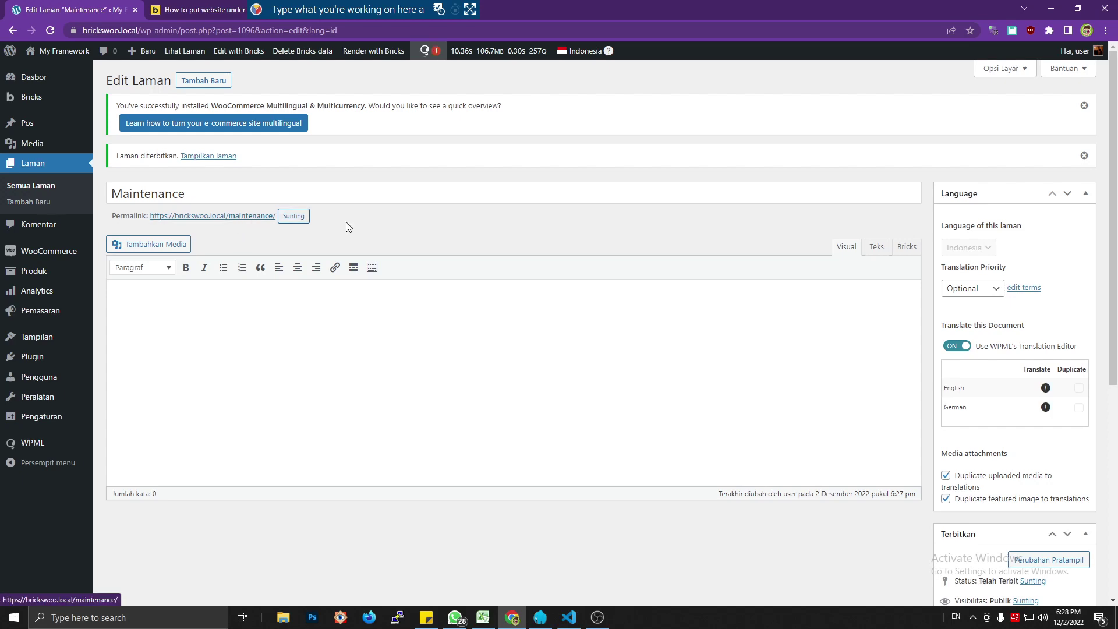
scroll(763, 256, "down", 6)
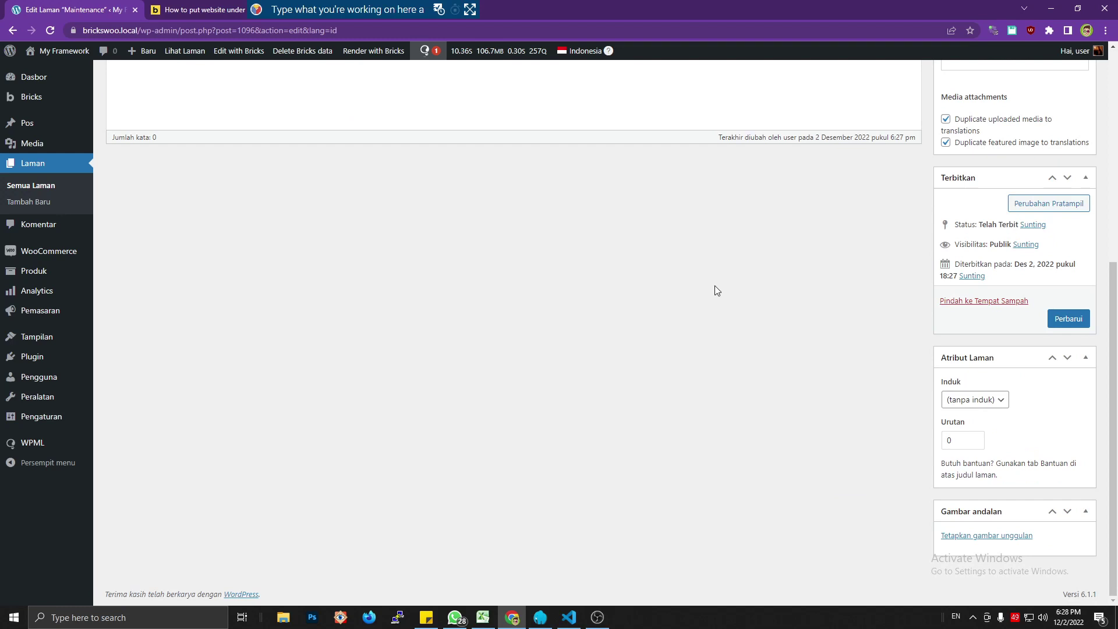
scroll(717, 289, "up", 6)
left_click(902, 247)
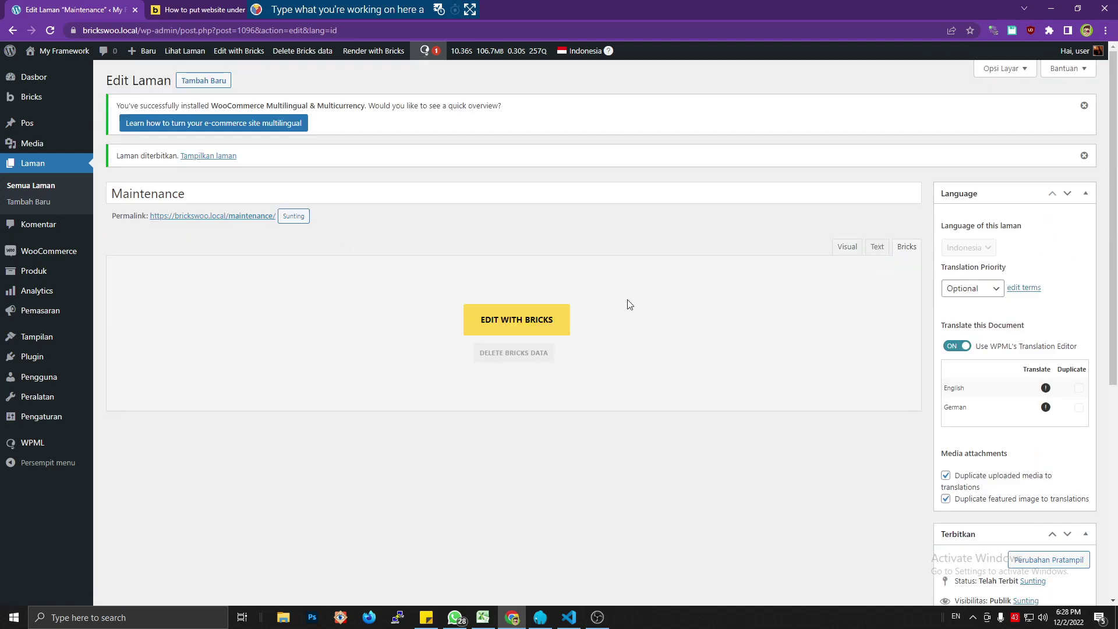
Step: Open the Maintenance page in Bricks Builder and go to its Page Settings
left_click(536, 323)
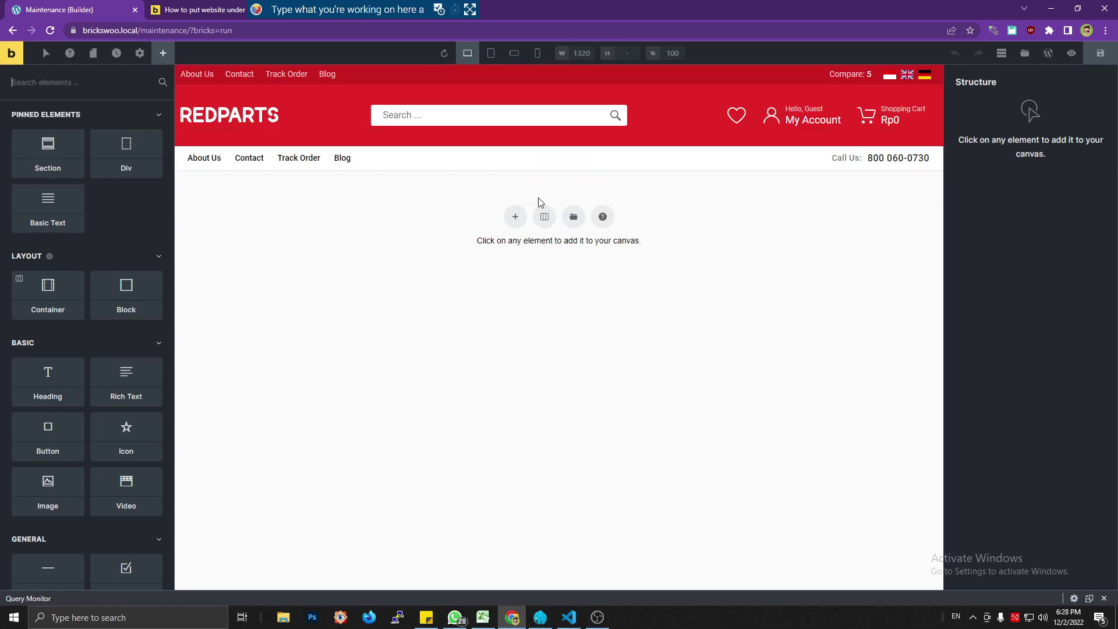
left_click(142, 55)
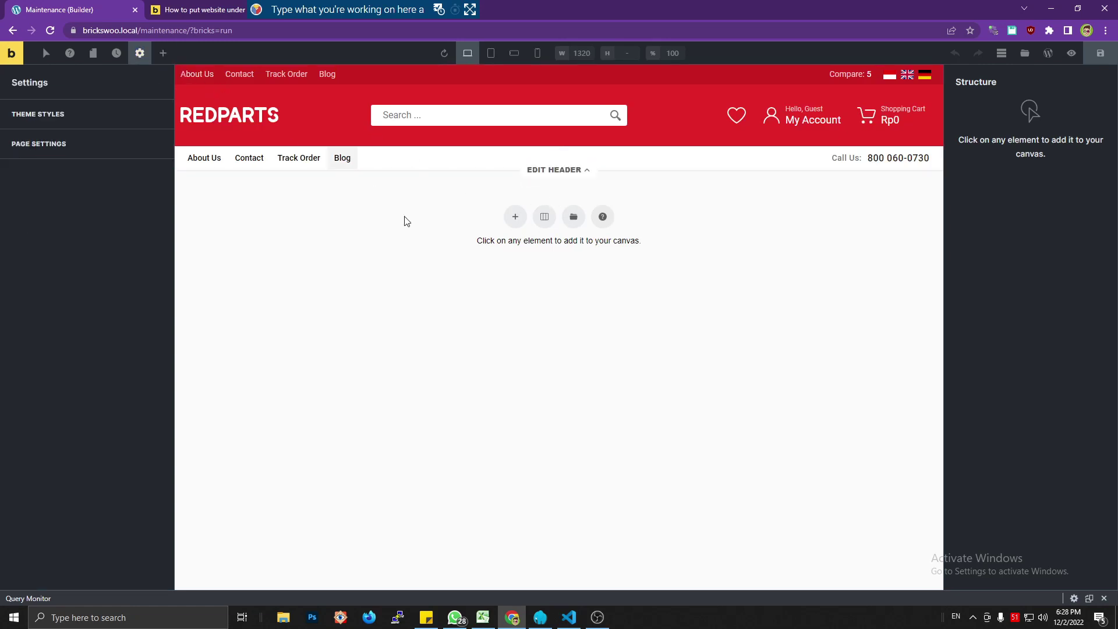
left_click(58, 117)
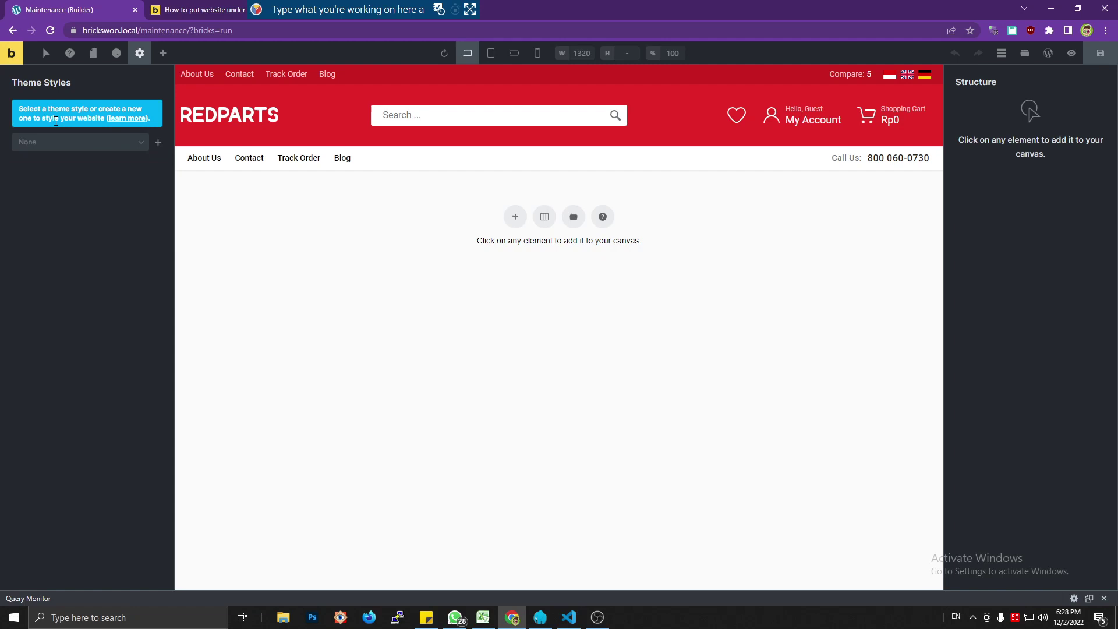
left_click(140, 53)
left_click(66, 151)
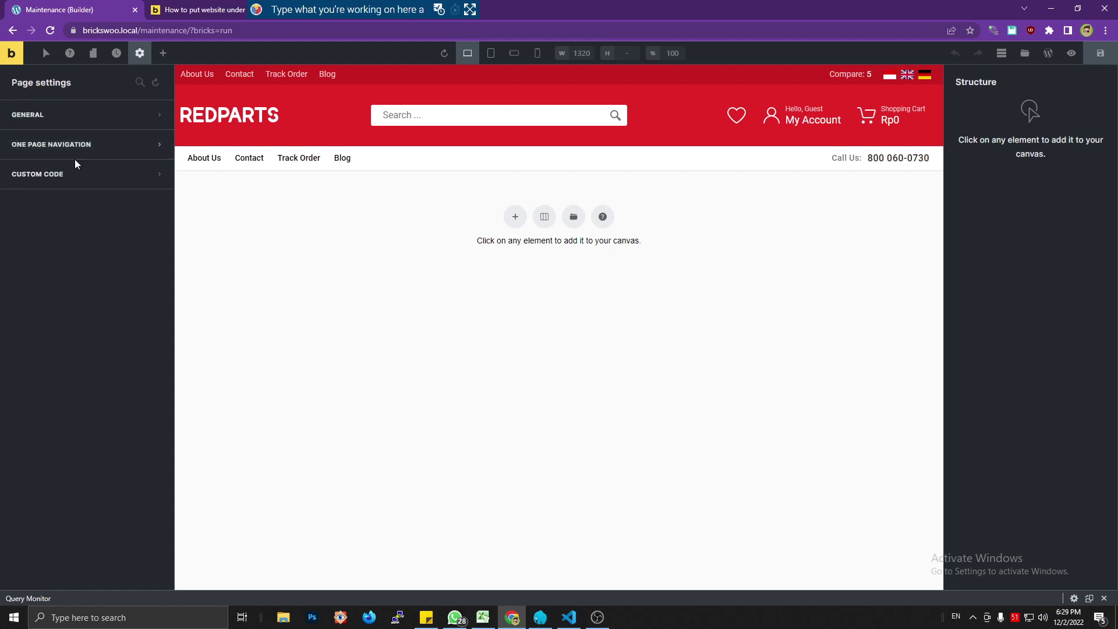
Step: Turn on Disable header and Disable footer in General page settings and save
left_click(73, 150)
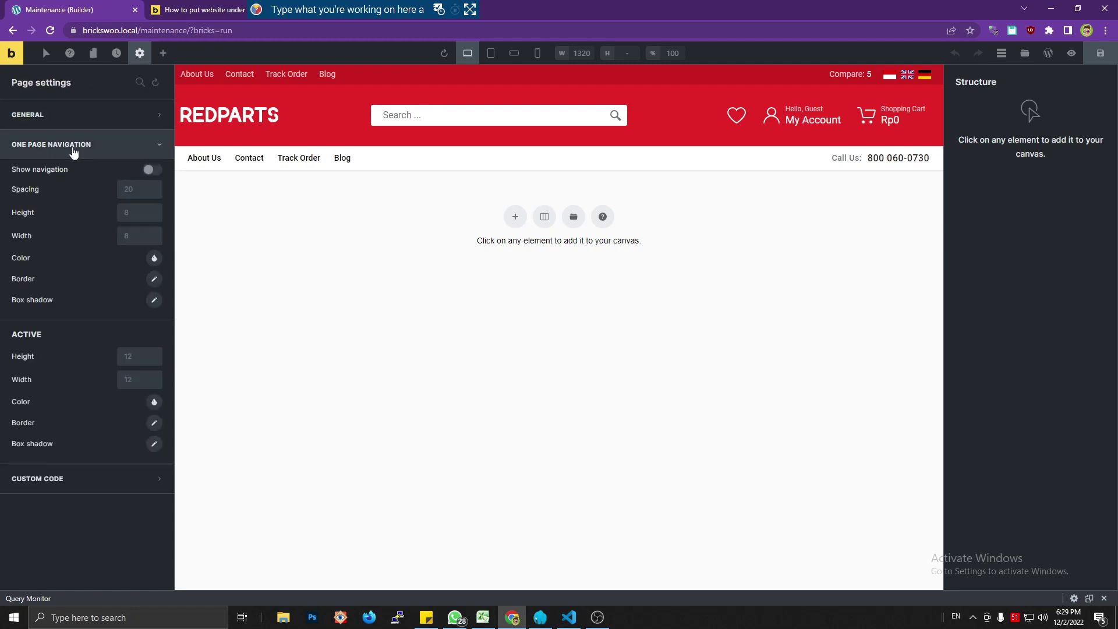
left_click(74, 149)
left_click(70, 175)
left_click(70, 175)
left_click(73, 123)
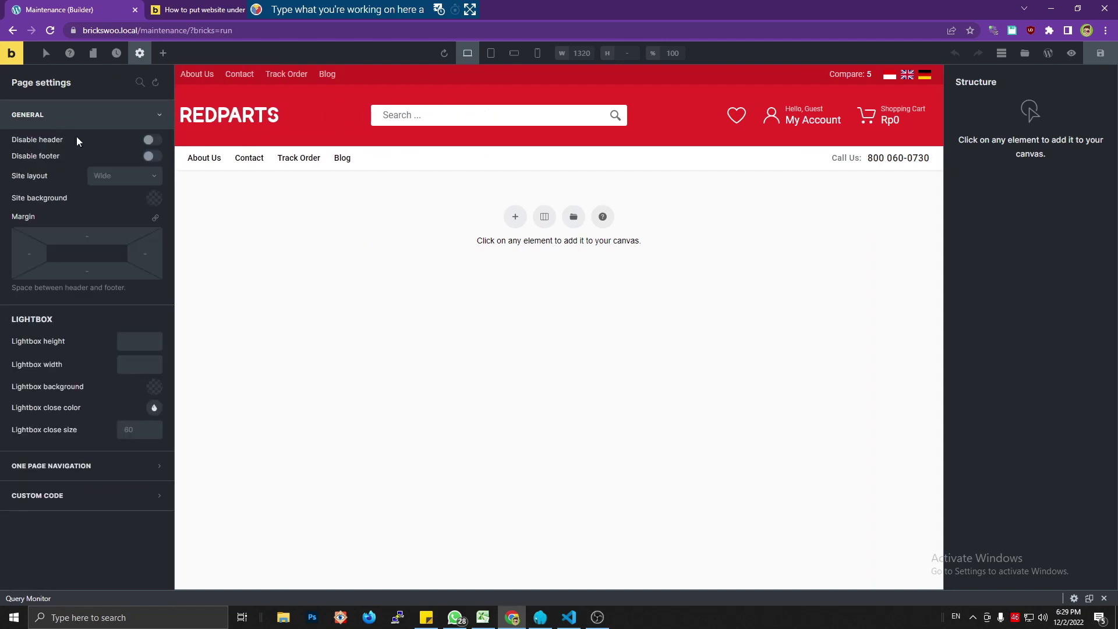
left_click(153, 140)
left_click(152, 156)
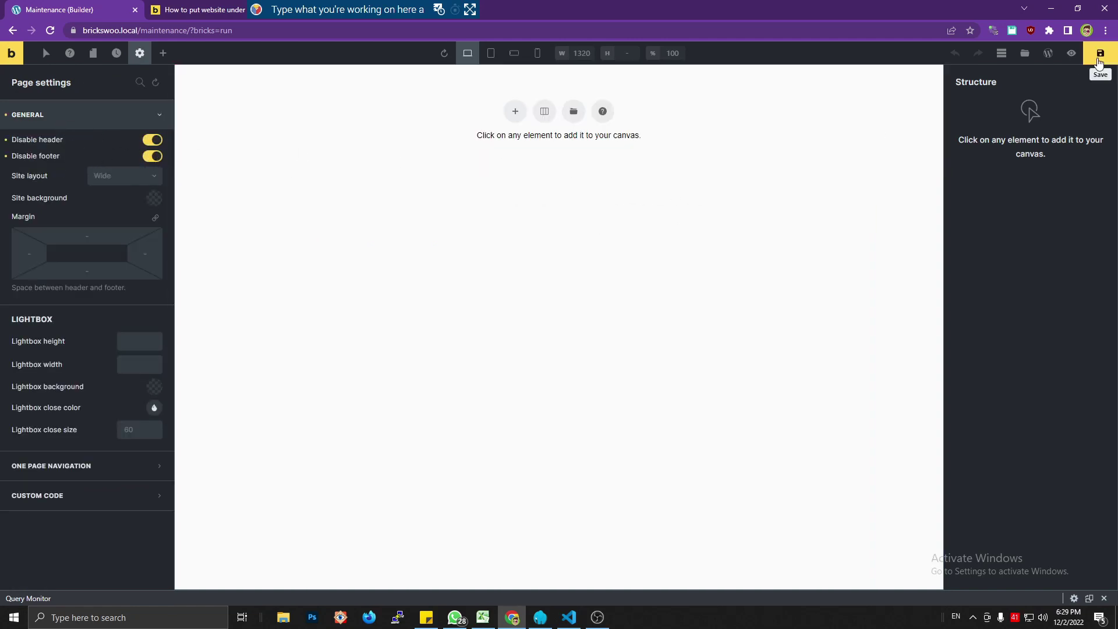
left_click(1100, 53)
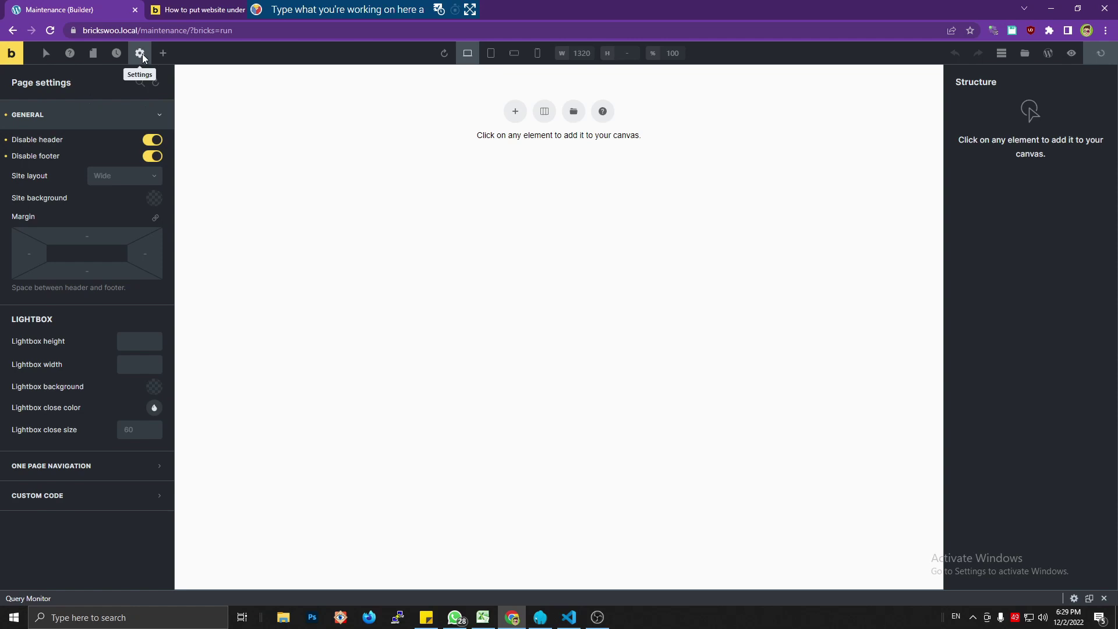
left_click(169, 56)
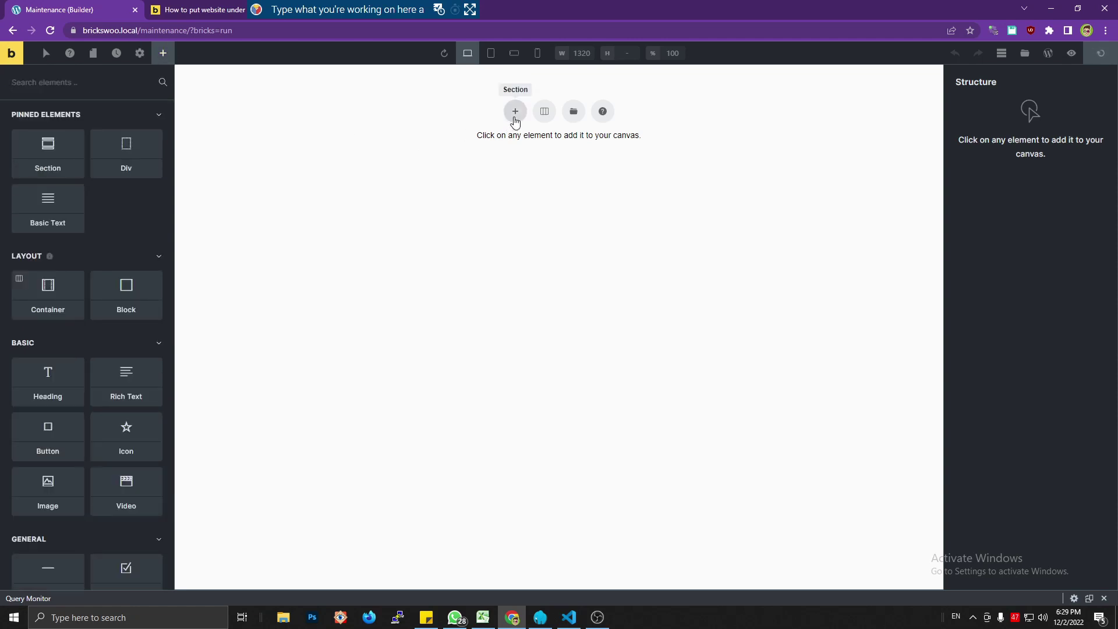
Step: Add a Section to the empty page and give it the bg-primary class
left_click(515, 111)
left_click(1019, 119)
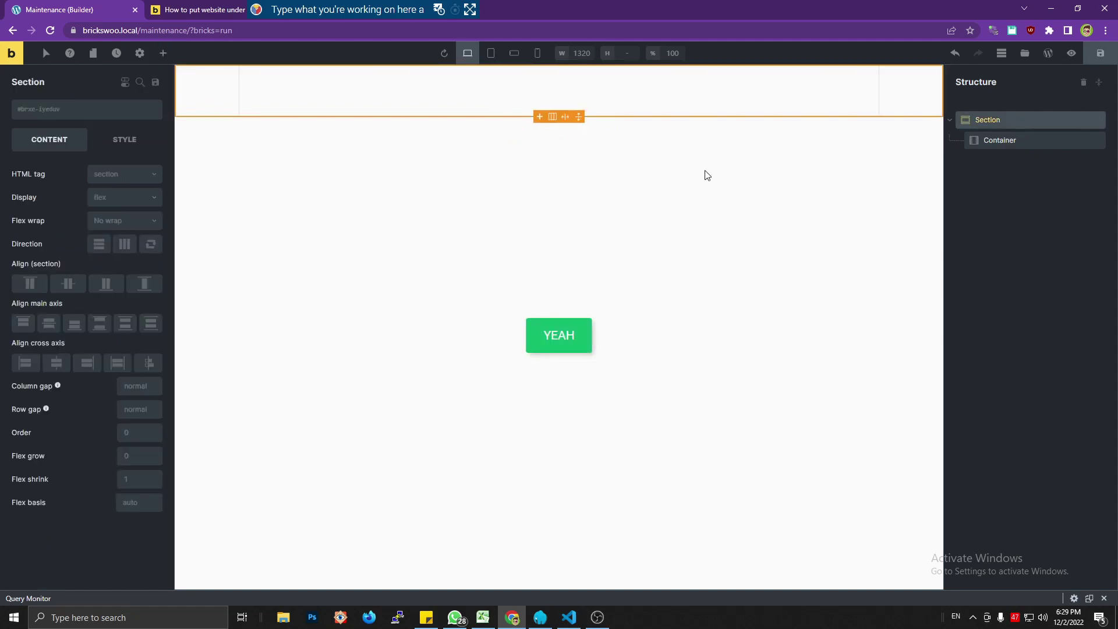
left_click(61, 111)
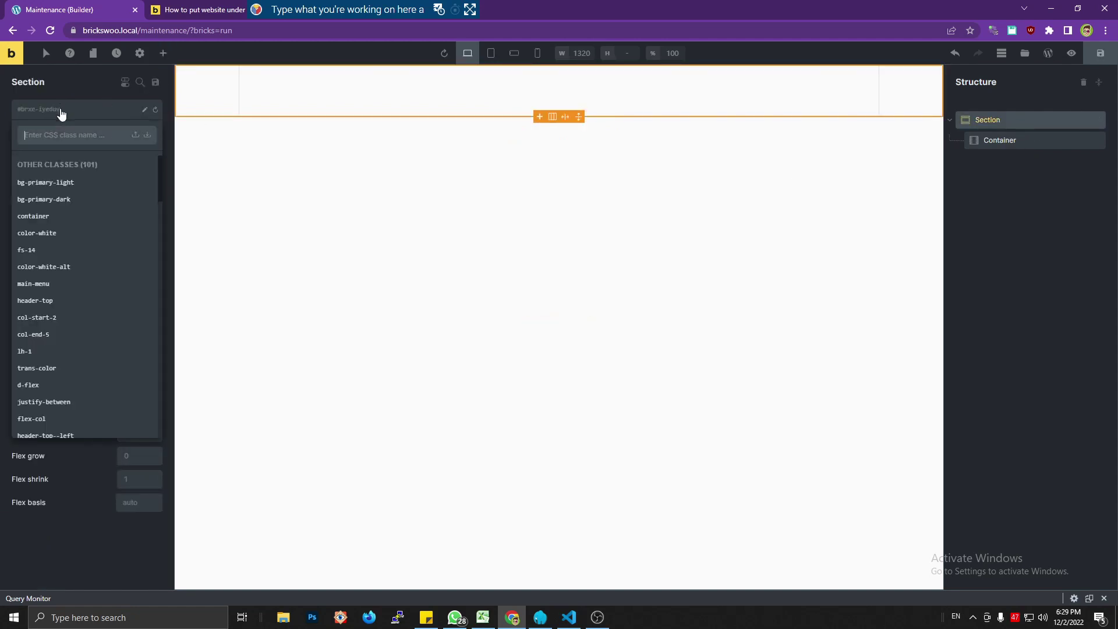
type("bg-p")
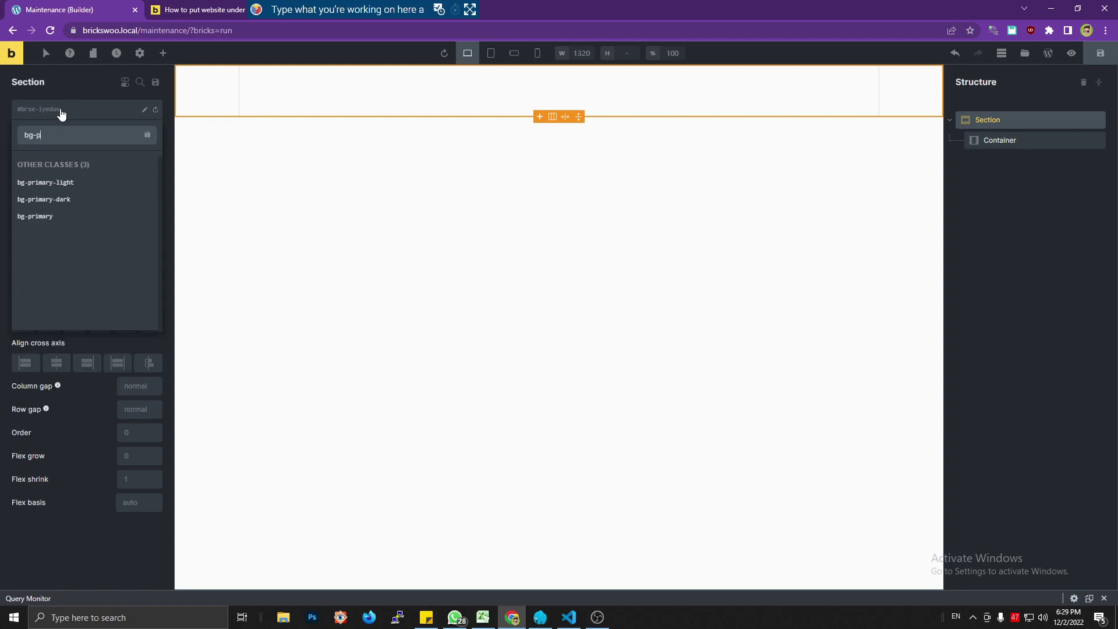
type("rimary")
key("Return")
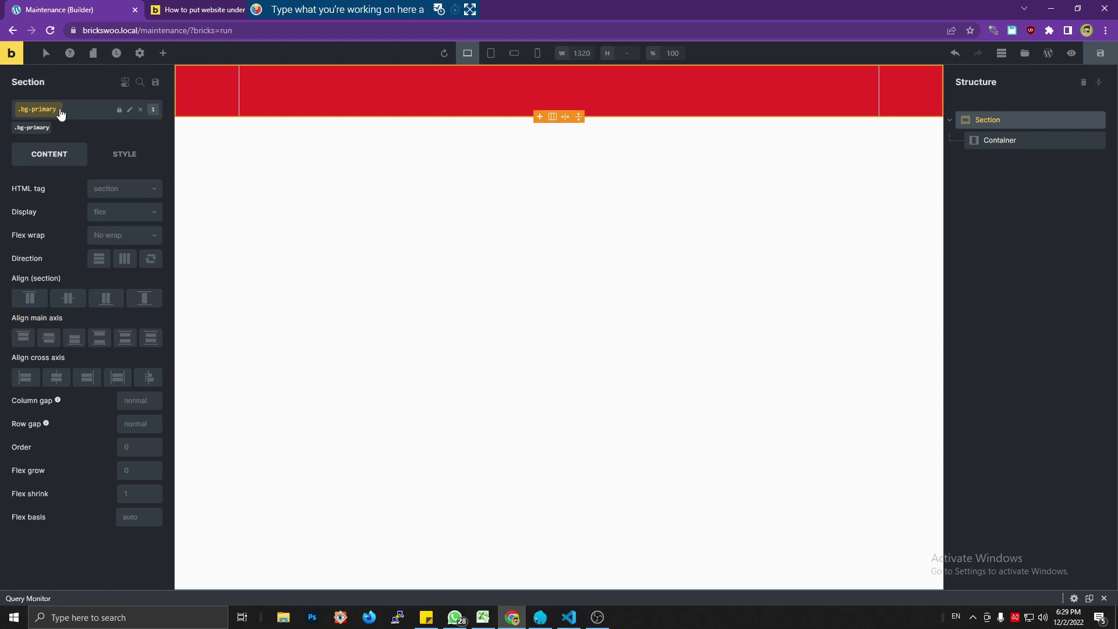
Step: Replace the section's Container with a fresh one, then reselect the section
left_click(1017, 147)
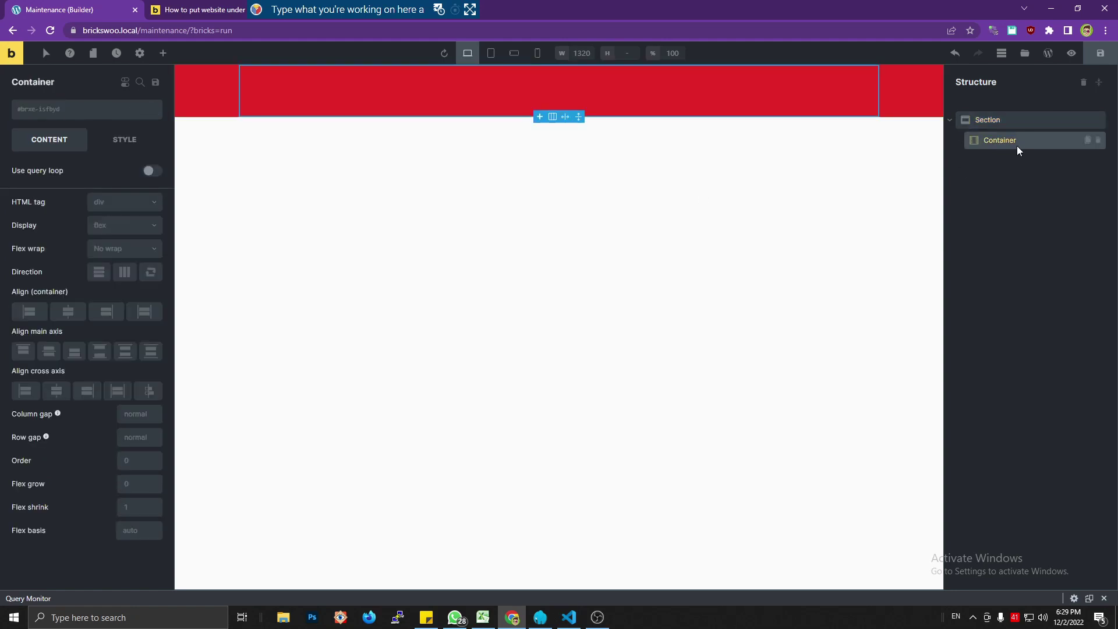
right_click(1017, 150)
left_click(1013, 220)
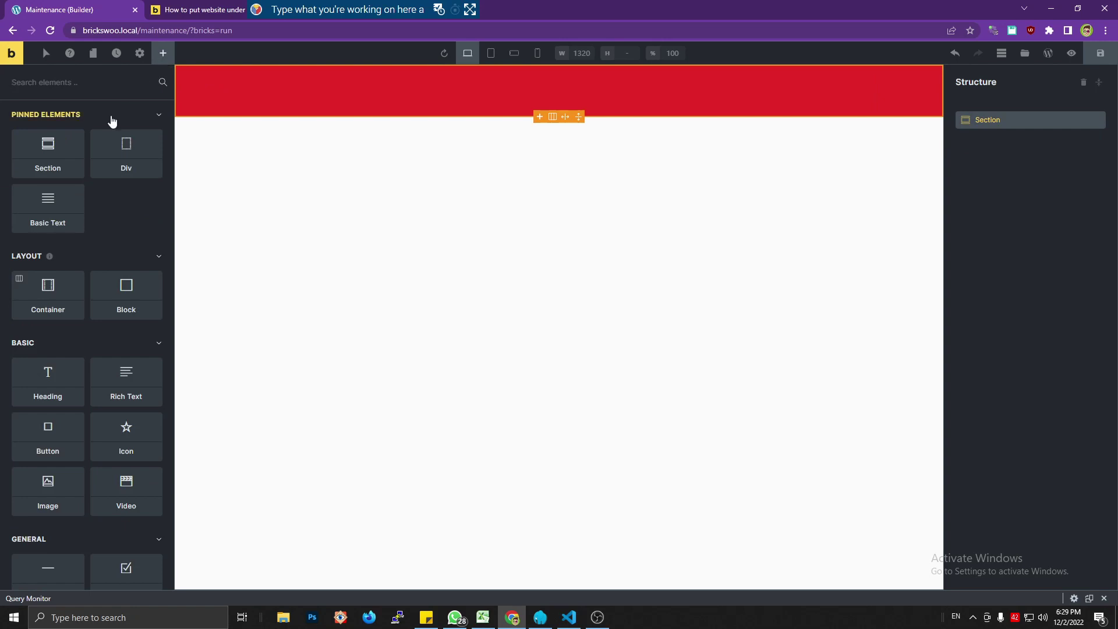
left_click(75, 285)
left_click(992, 145)
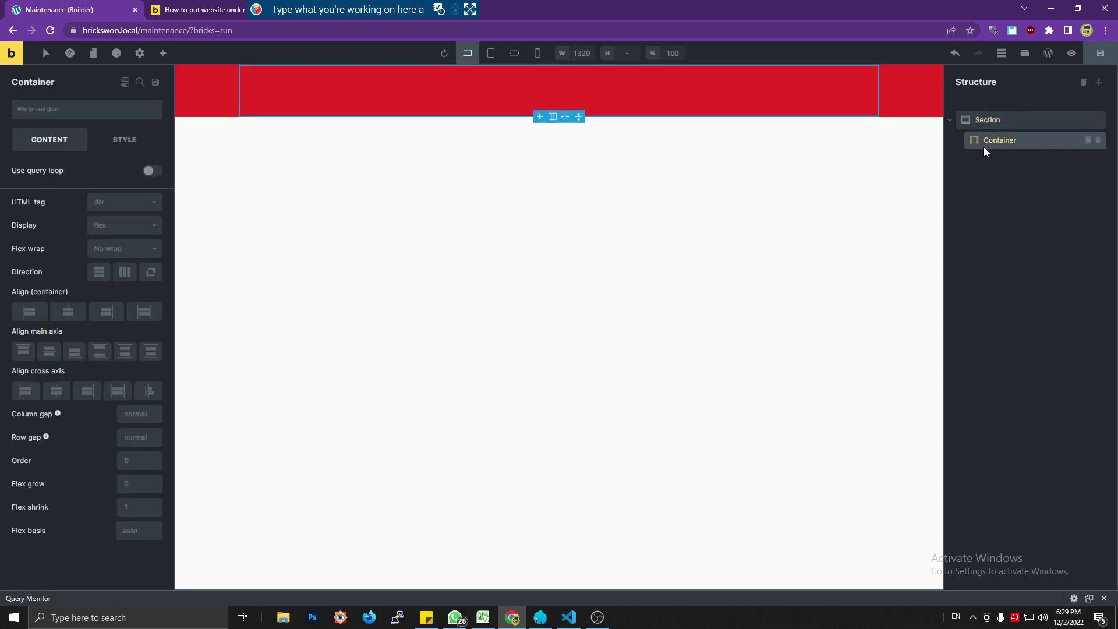
left_click(988, 120)
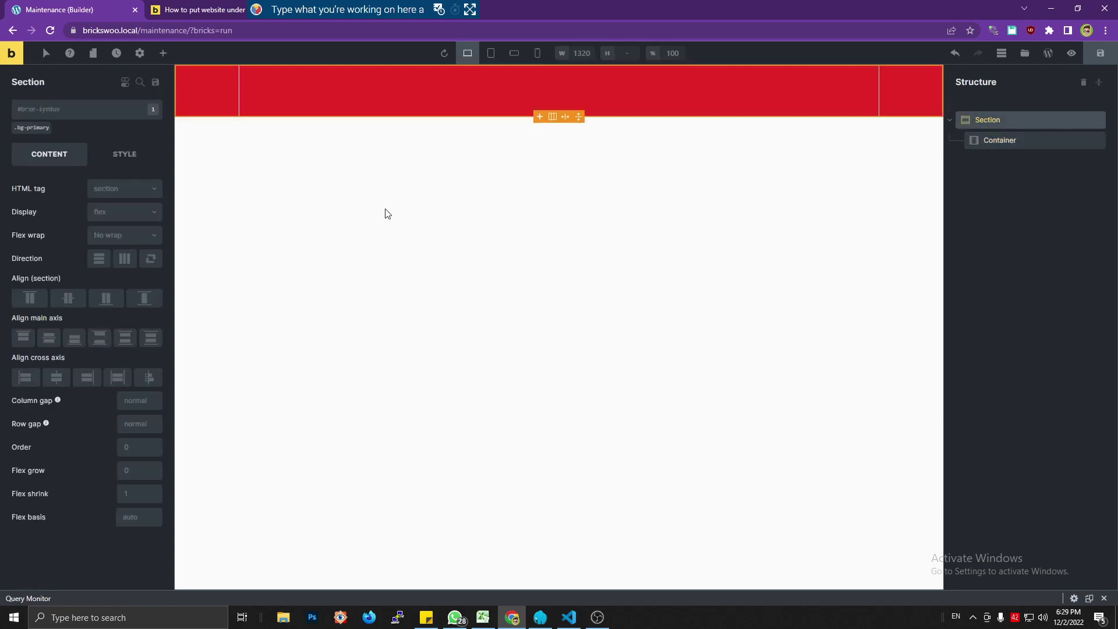
Step: Set the section's height to 100vh in its style settings
left_click(114, 162)
left_click(92, 192)
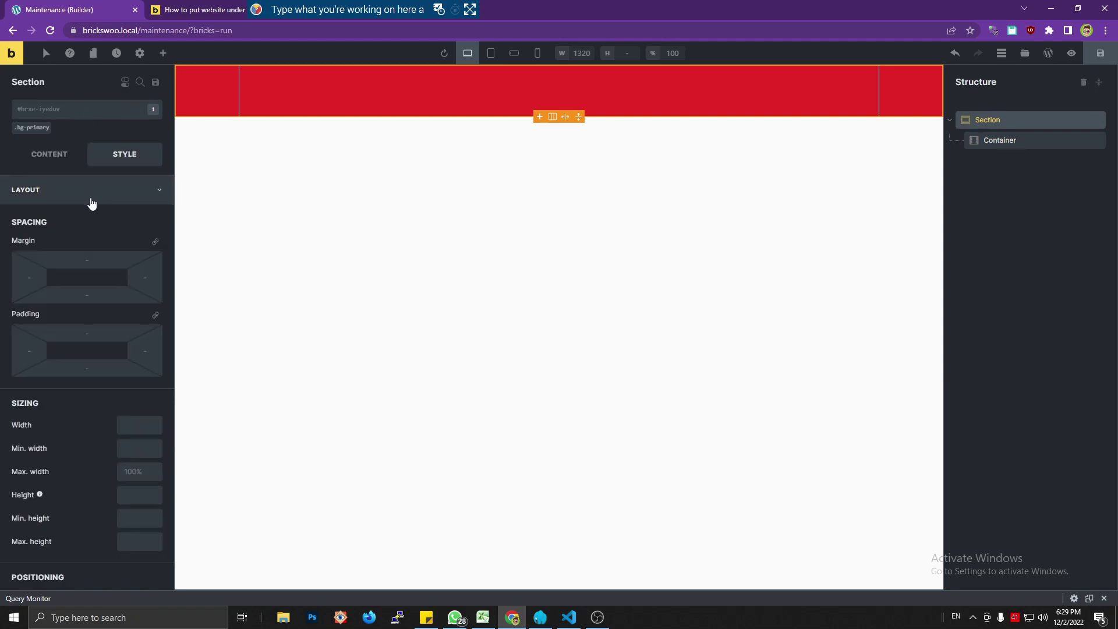
scroll(139, 426, "down", 3)
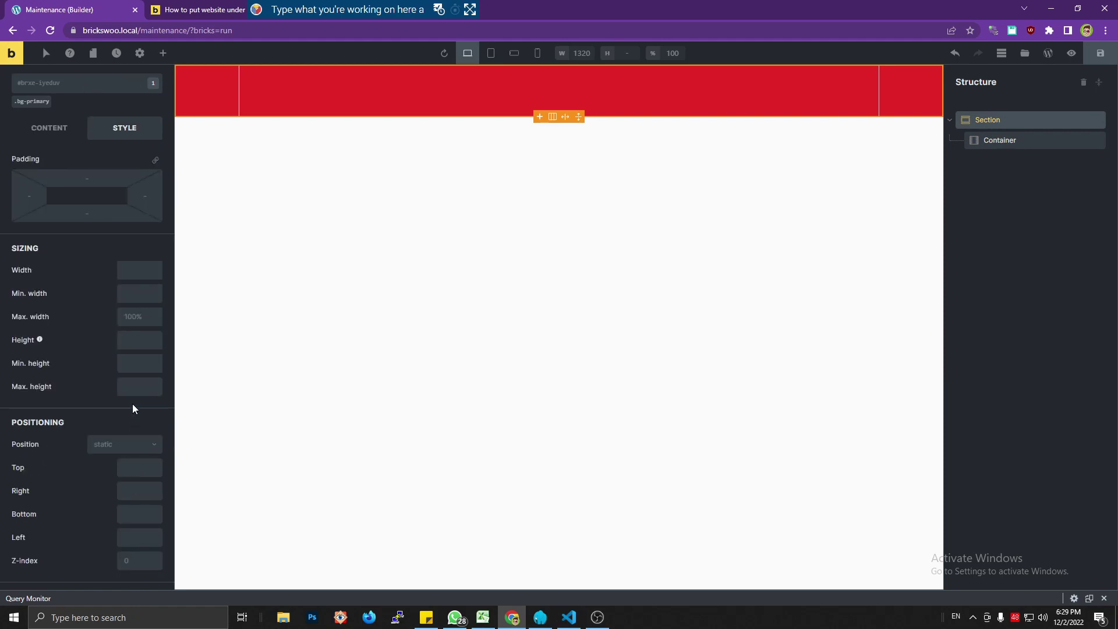
left_click(127, 346)
type("1")
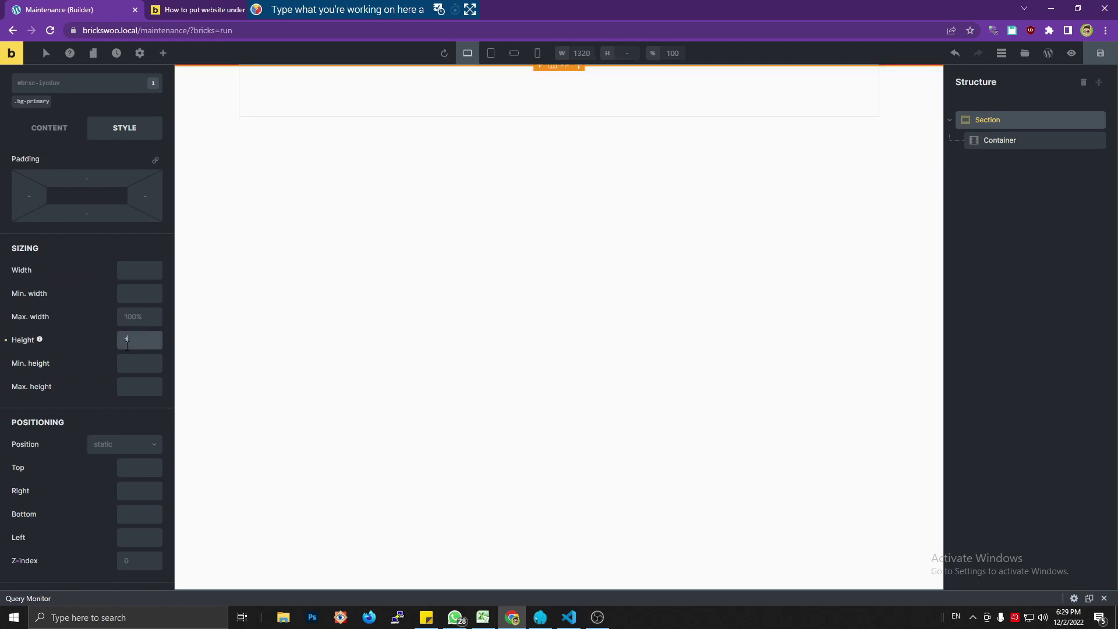
type("00vh")
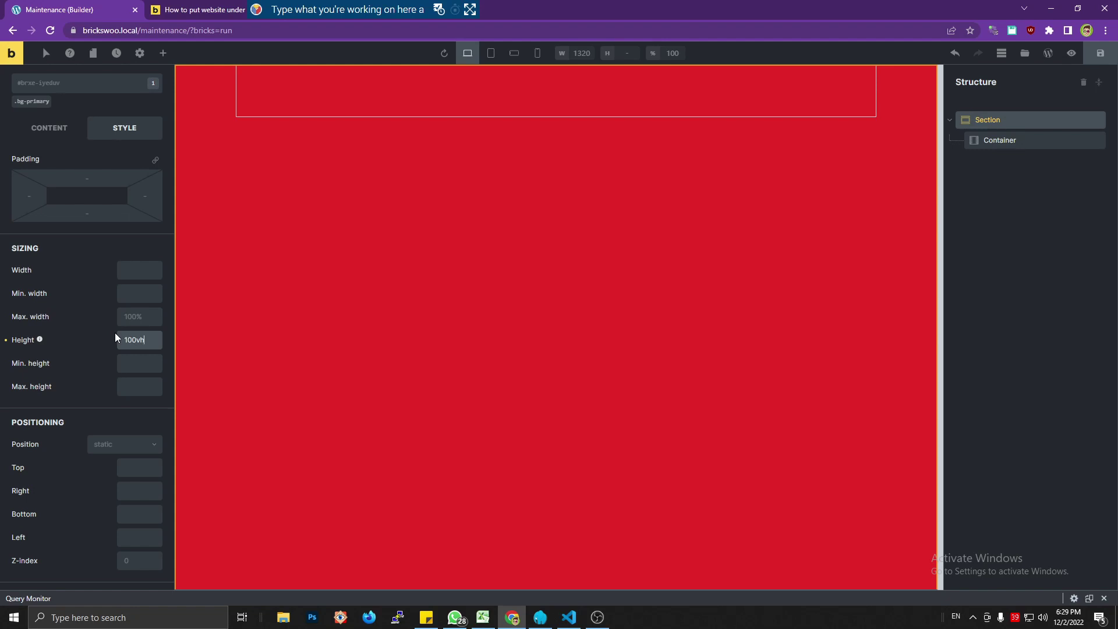
left_click(996, 124)
Step: Centre the container vertically within the section, then select the container
left_click(54, 130)
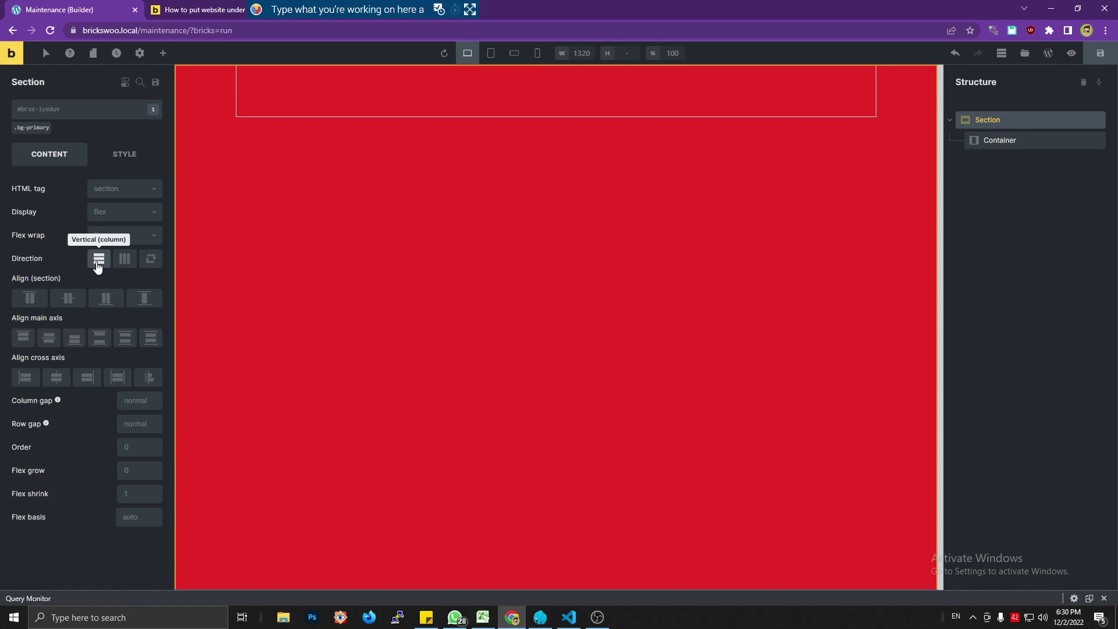
left_click(55, 339)
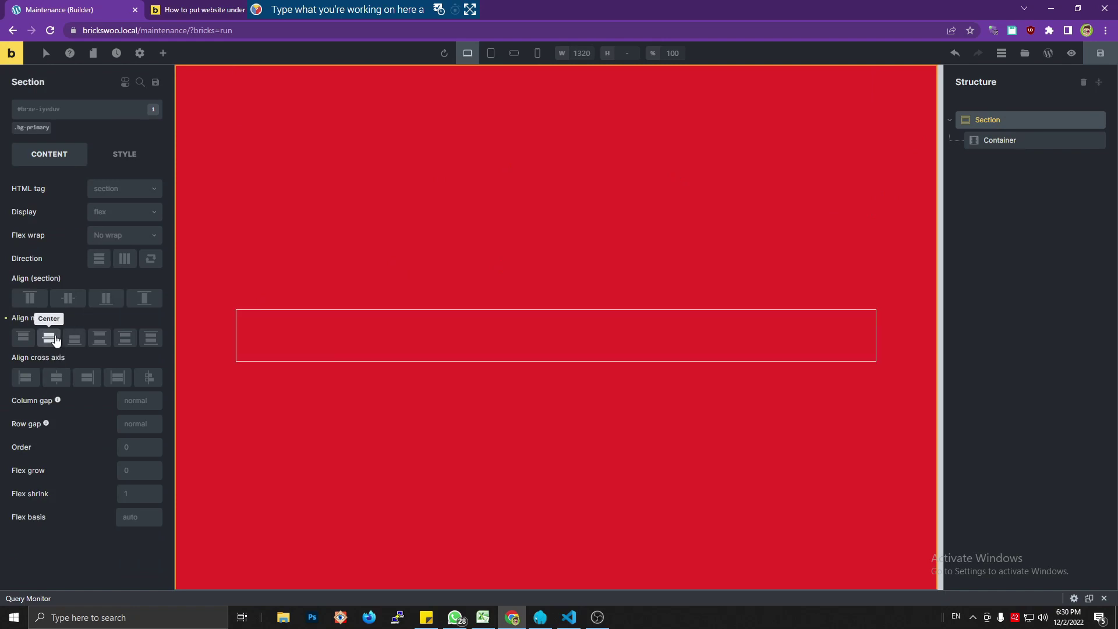
left_click(1042, 140)
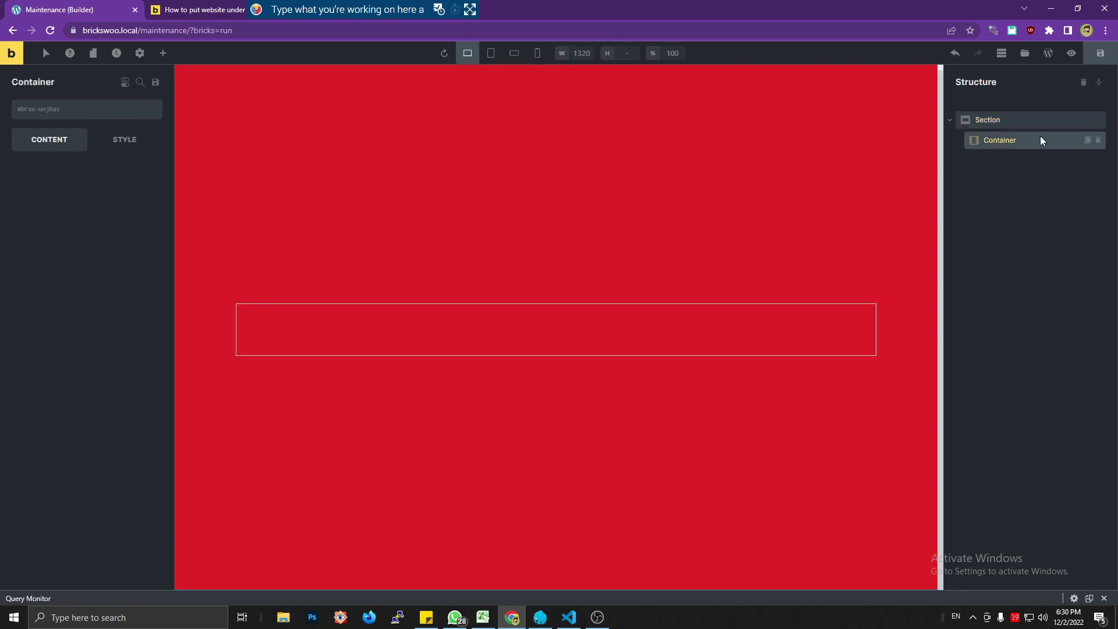
Step: Add a Heading inside the container and type 'This Website is Under Maintenance'
left_click(163, 53)
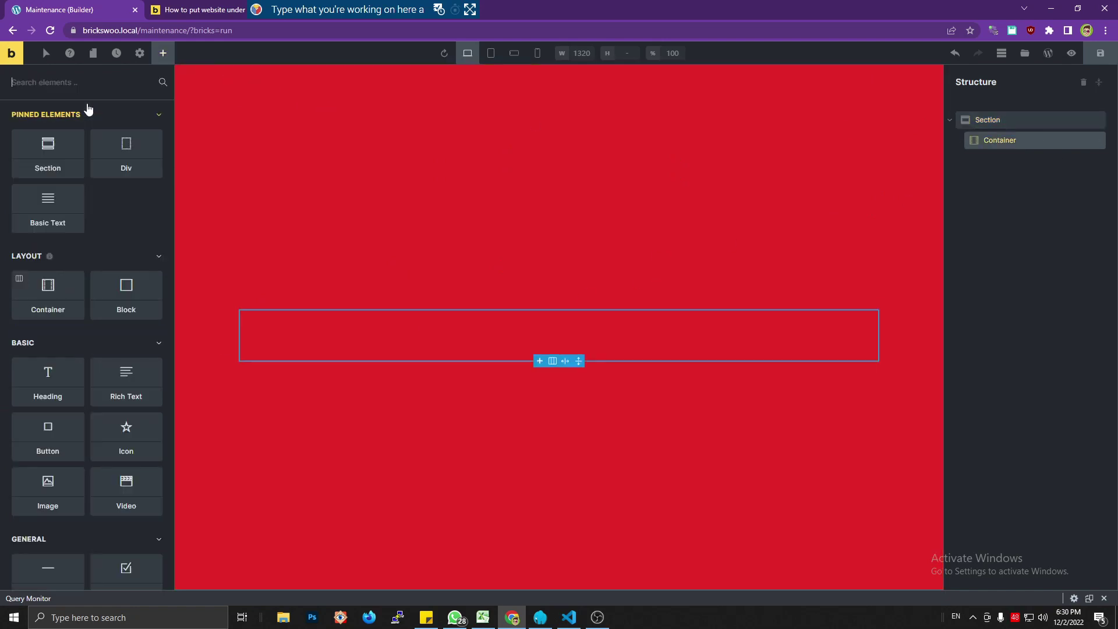
left_click(48, 381)
left_click(1017, 160)
triple_click(103, 178)
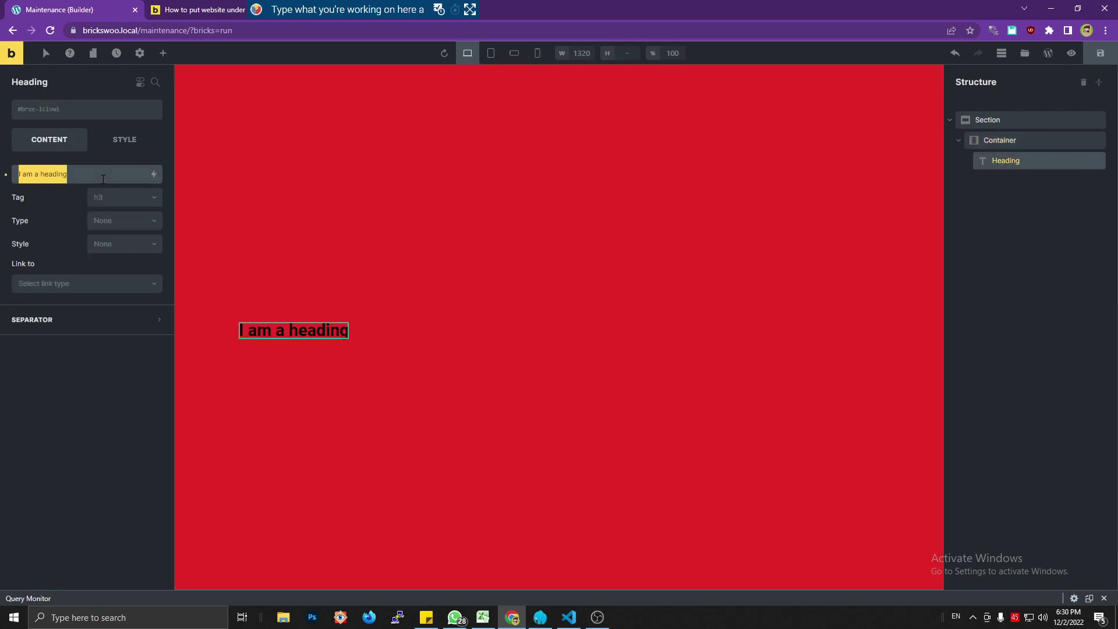
type("Main")
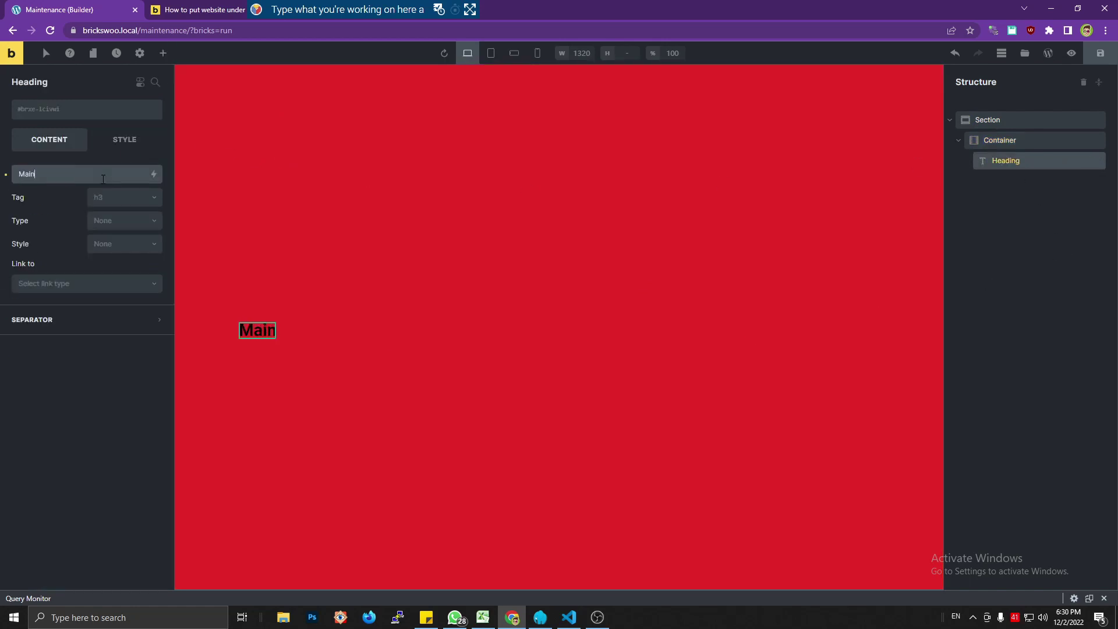
key("BackSpace")
key("BackSpace")
key("BackSpace")
key("BackSpace")
type("This Website")
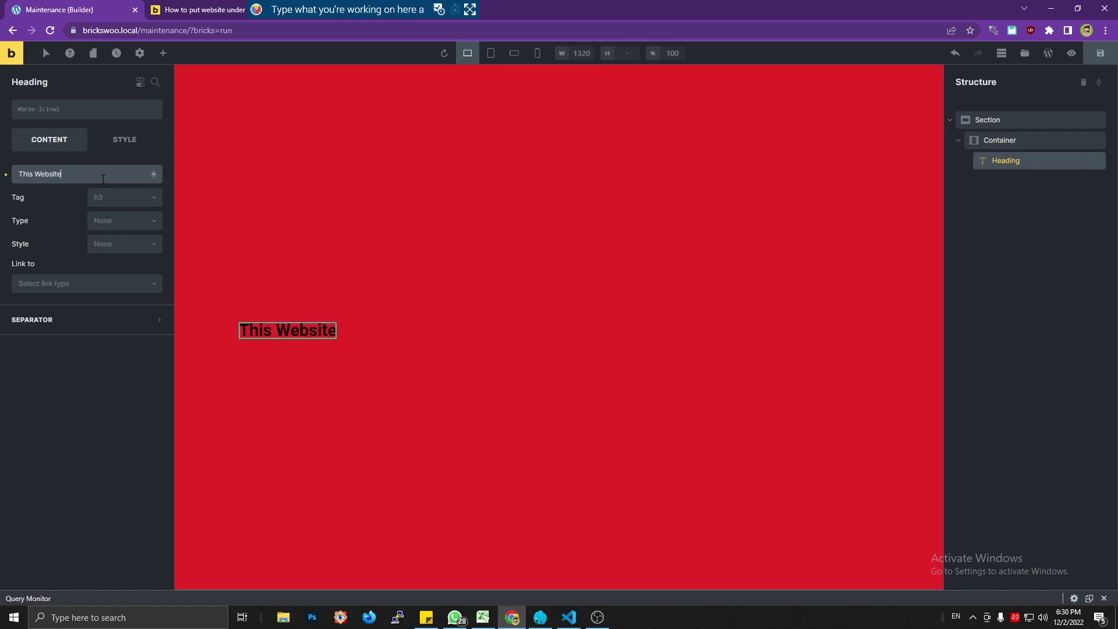
type(" is Under")
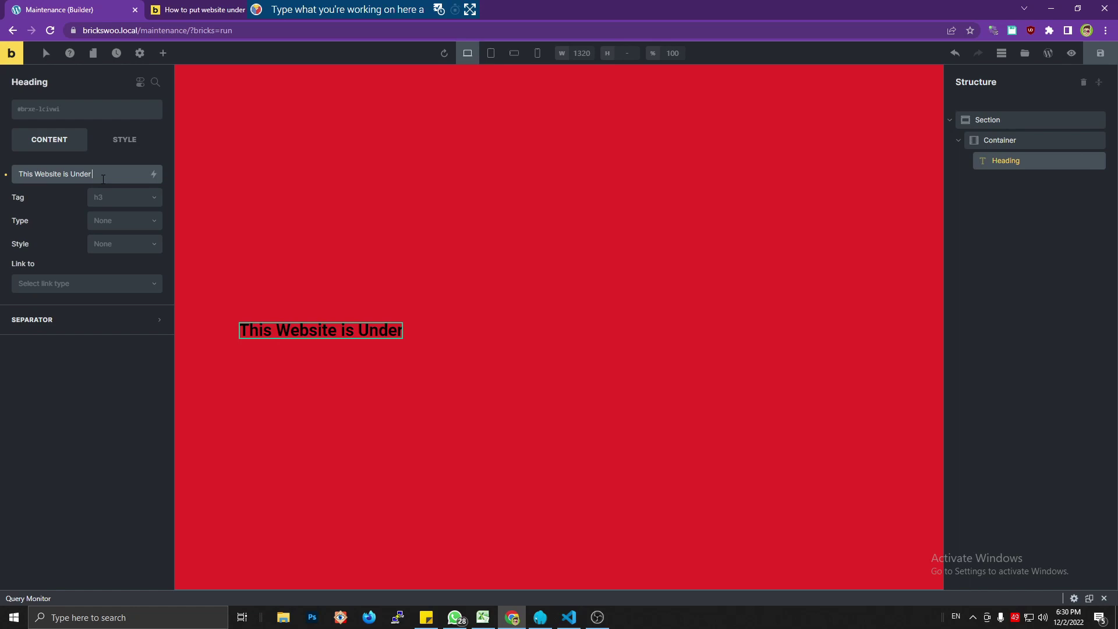
type(" Maintenance")
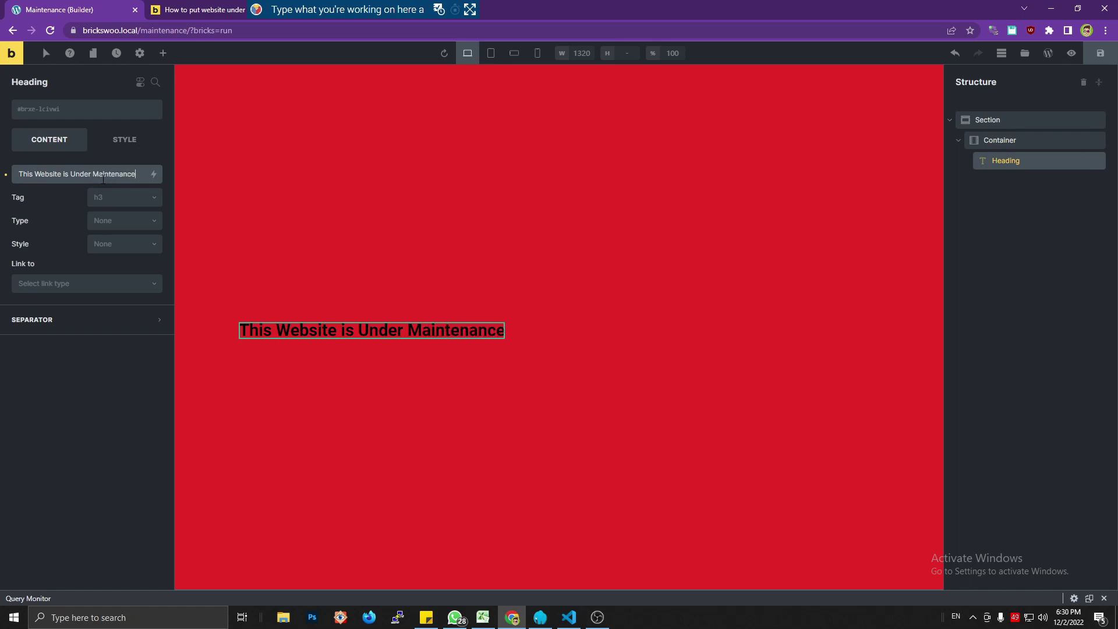
Step: Add the text-center class to the heading's container
left_click(1005, 141)
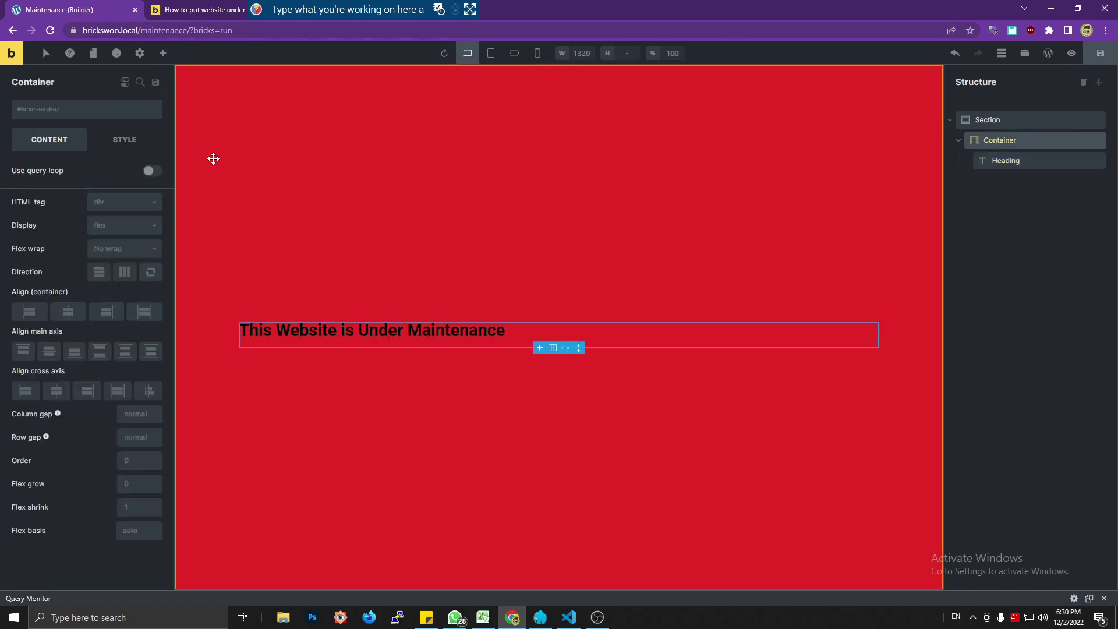
left_click(73, 115)
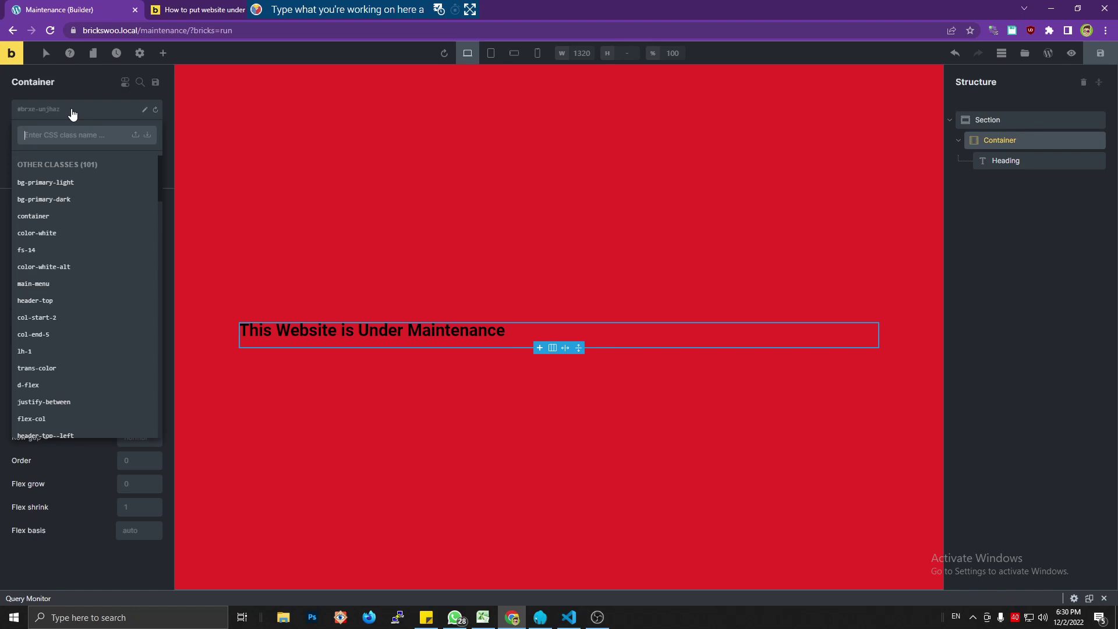
type("text-center")
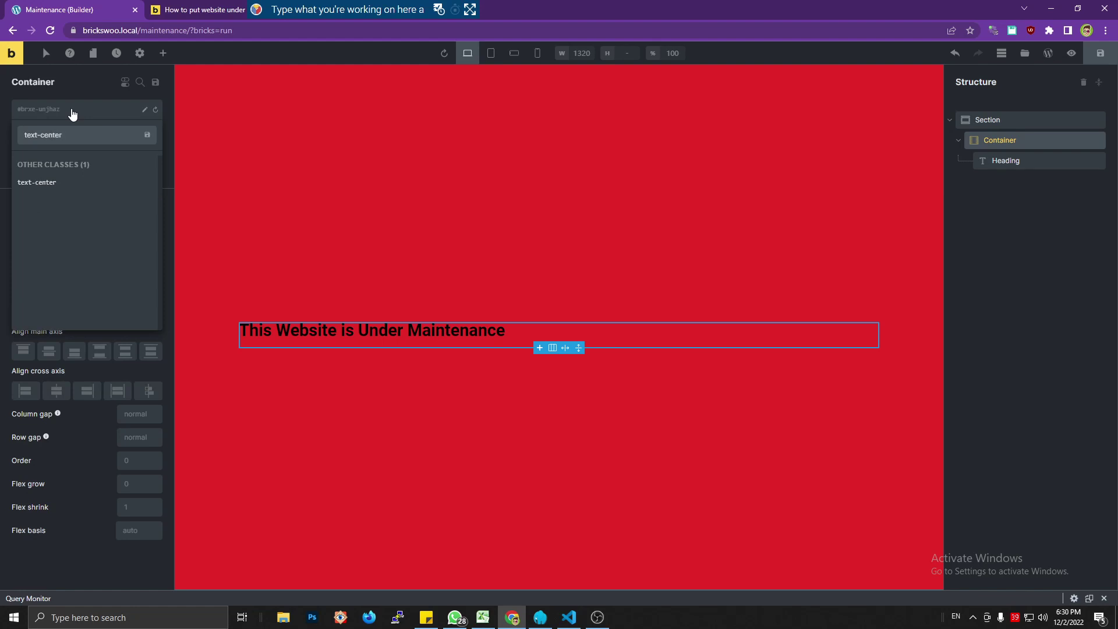
key("Return")
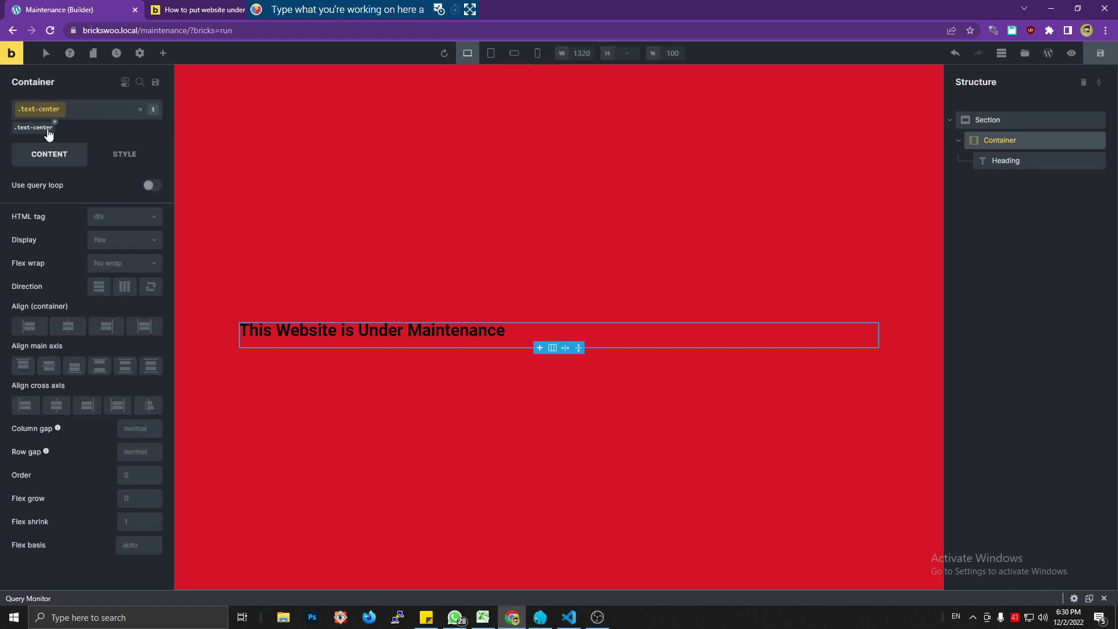
Step: Reselect the container and add the justify-center and d-flex classes
mouse_move(53, 130)
left_click(1045, 161)
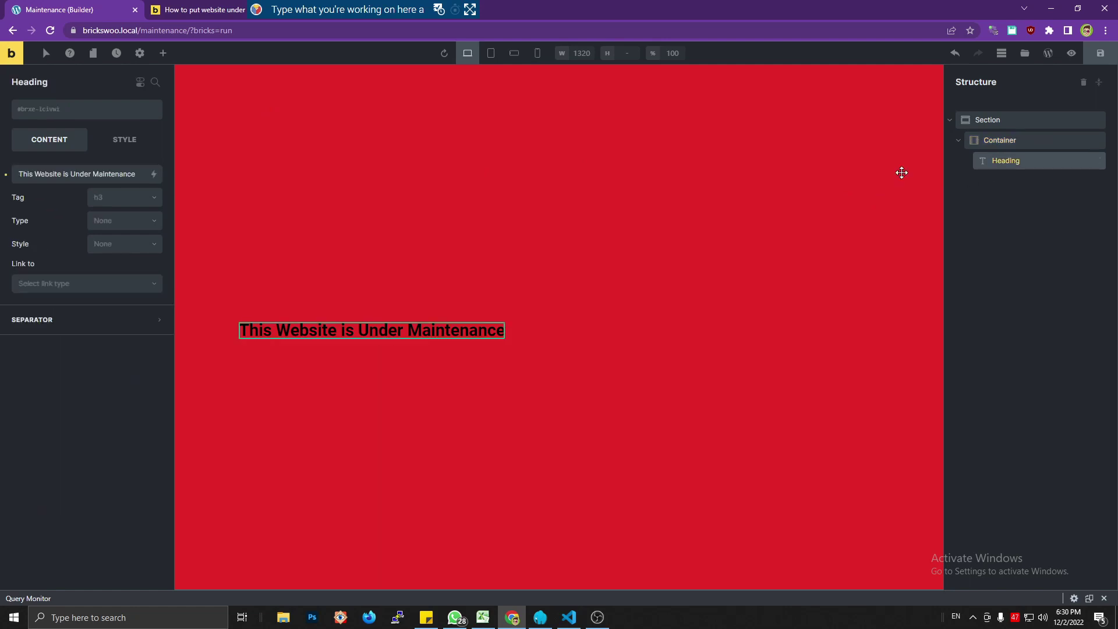
left_click(408, 344)
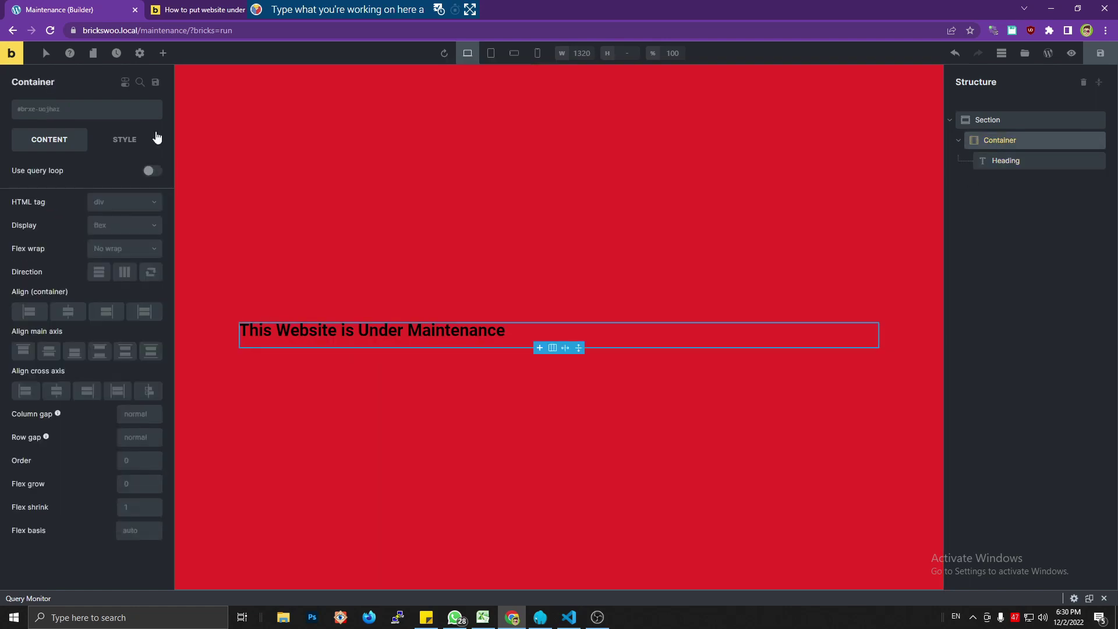
left_click(86, 116)
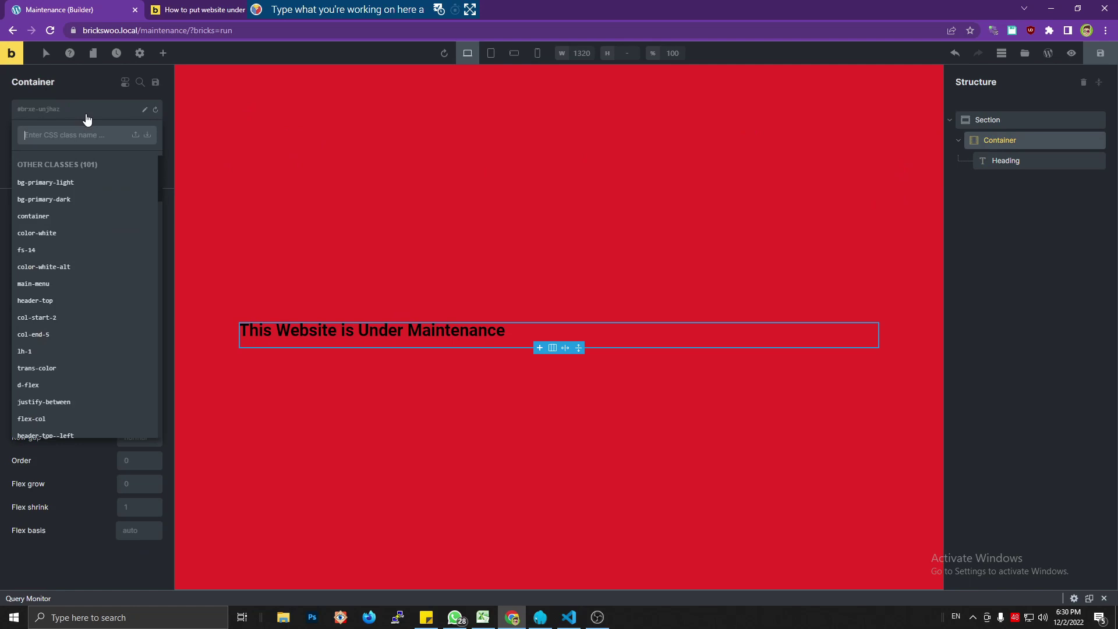
type("j")
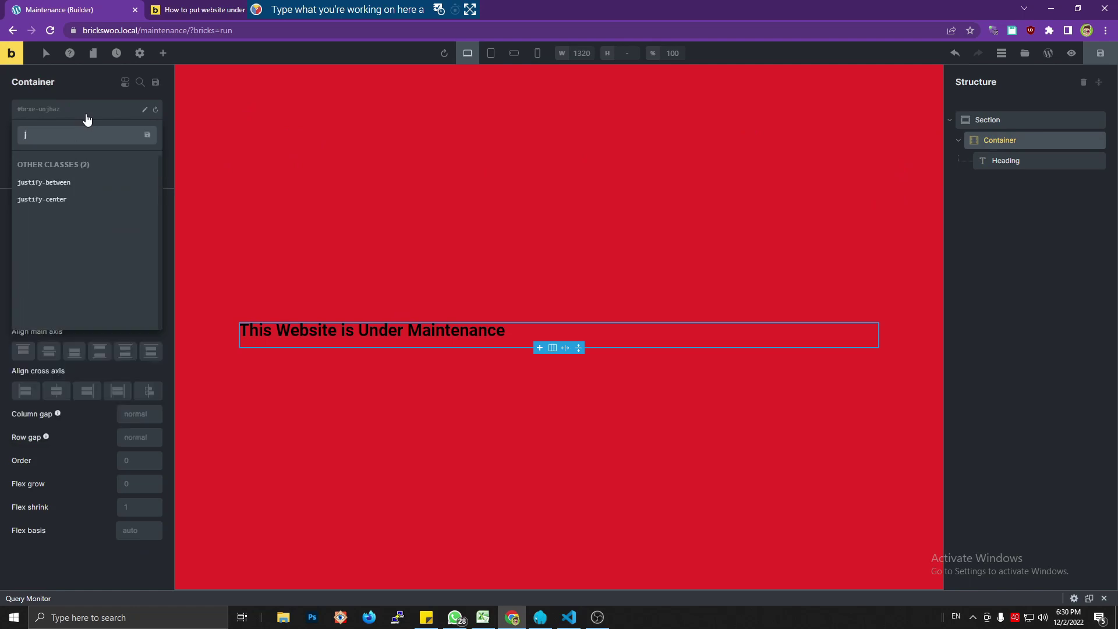
type("us")
key("Down")
key("Down")
key("Return")
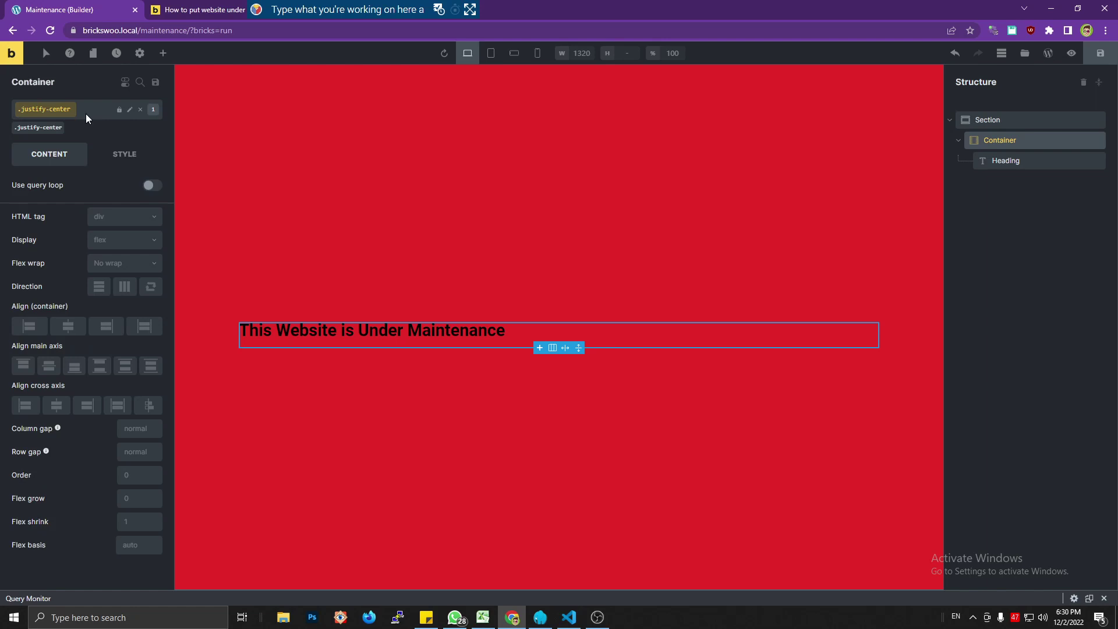
left_click(85, 113)
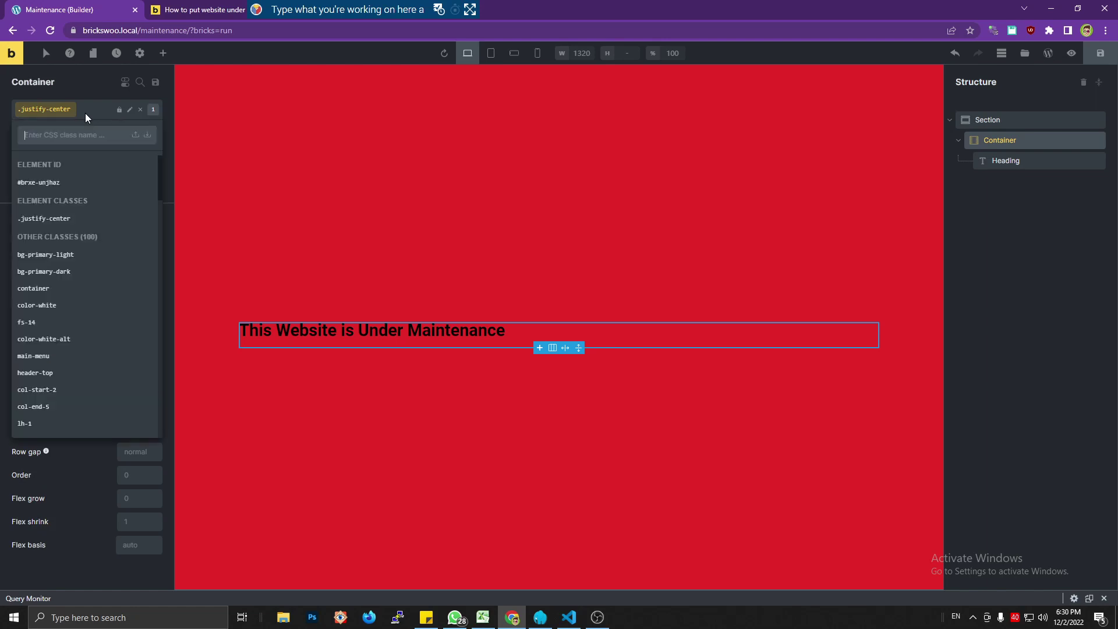
type("d-fle")
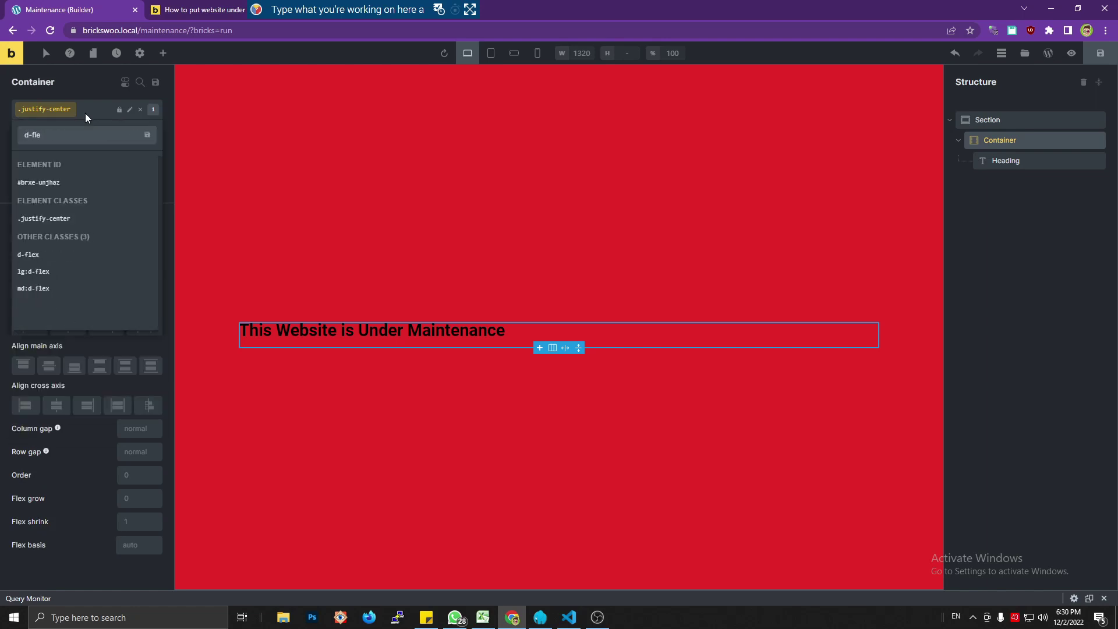
type("x")
key("Return")
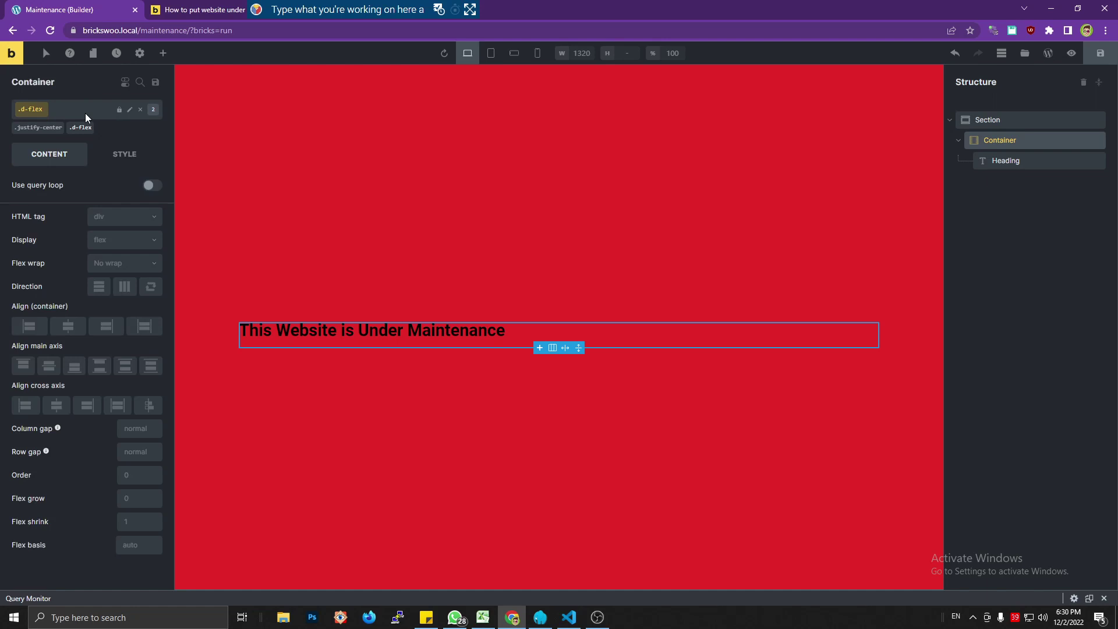
Step: Add the flex-row class to the container, re-applying it after removing it once
left_click(85, 113)
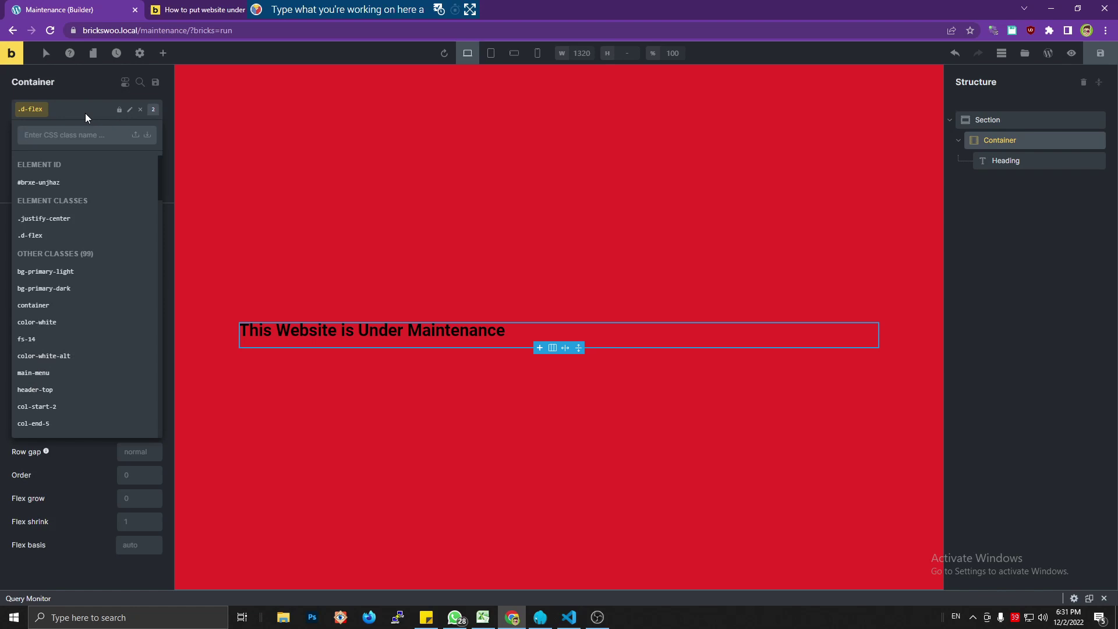
type("fle")
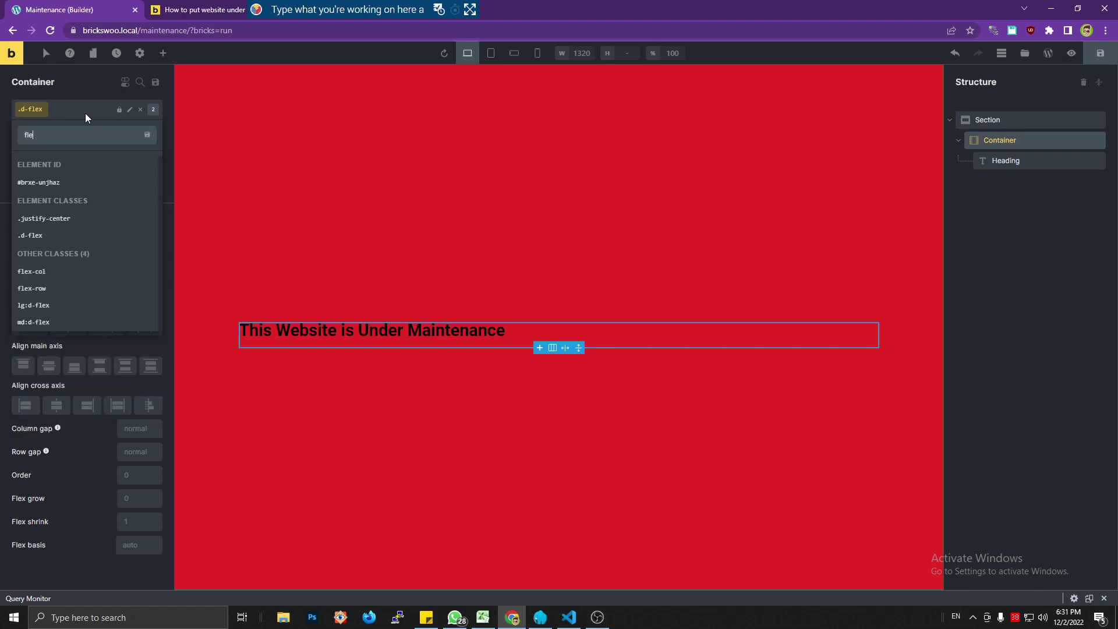
type("x-d")
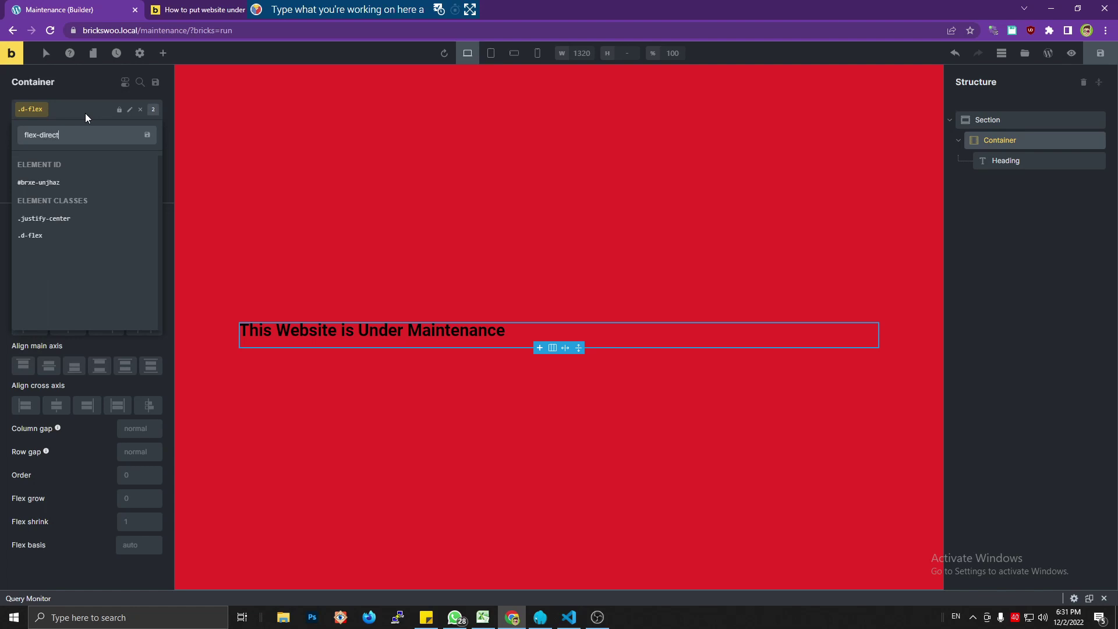
type("irect")
key("BackSpace")
key("BackSpace")
key("BackSpace")
key("BackSpace")
key("BackSpace")
key("BackSpace")
type("row")
key("Return")
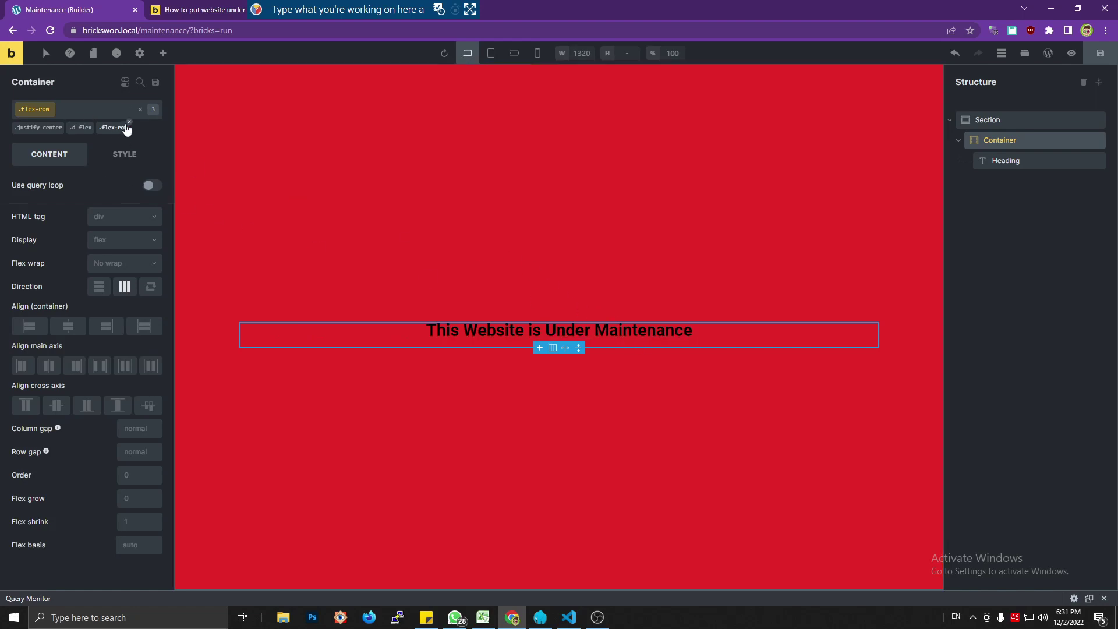
left_click(140, 109)
left_click(59, 114)
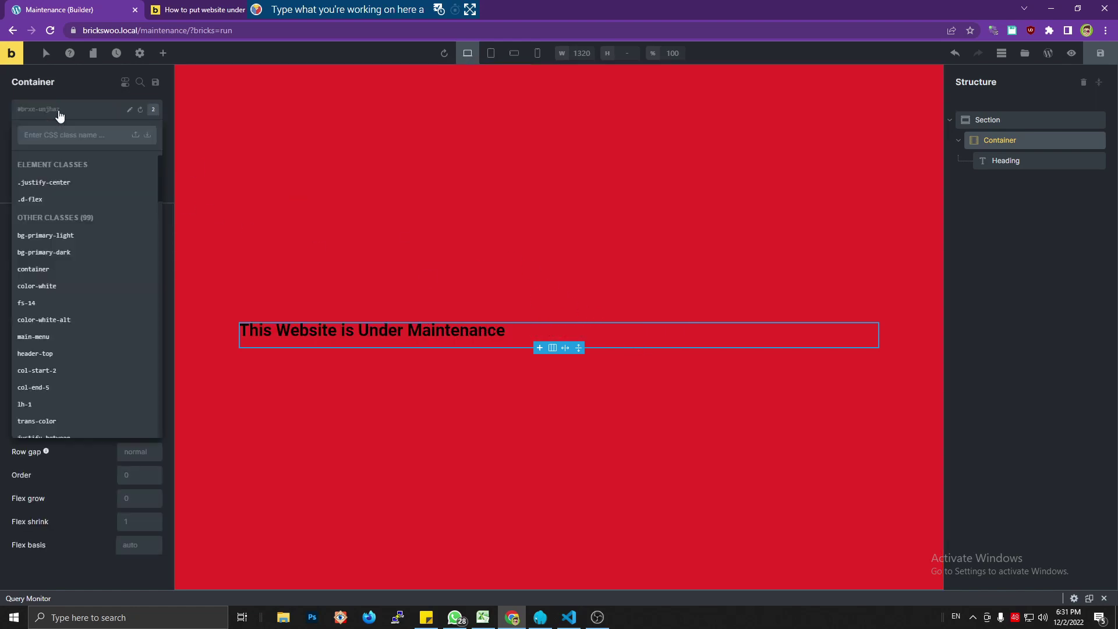
type("flex-row")
key("Return")
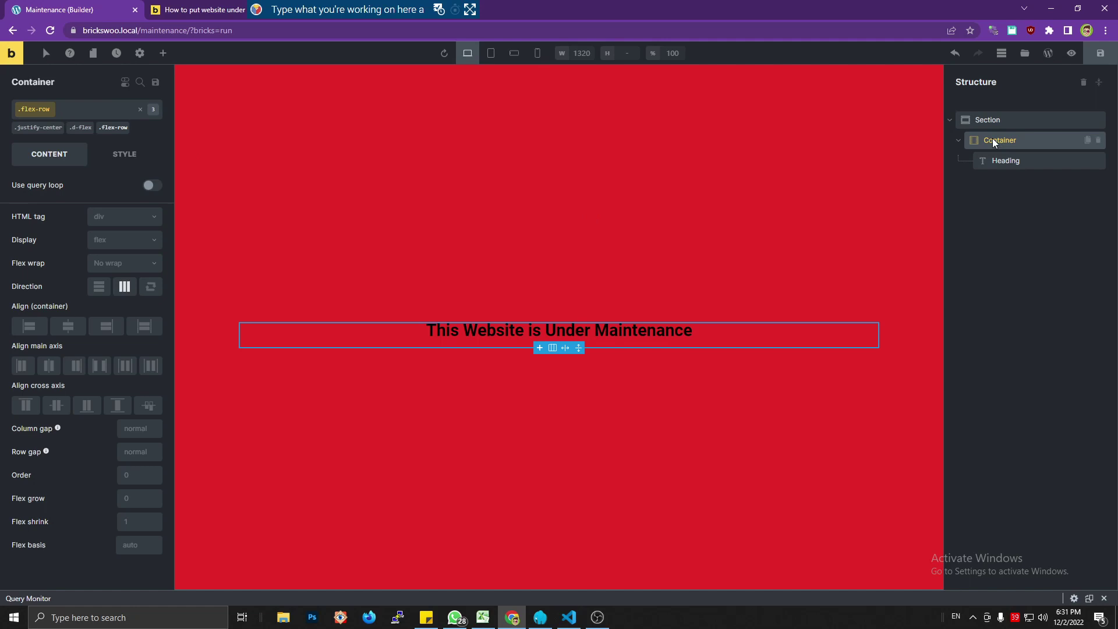
Step: Give the container the align-center class alongside justify-center, d-flex and flex-row
left_click(65, 109)
type("a")
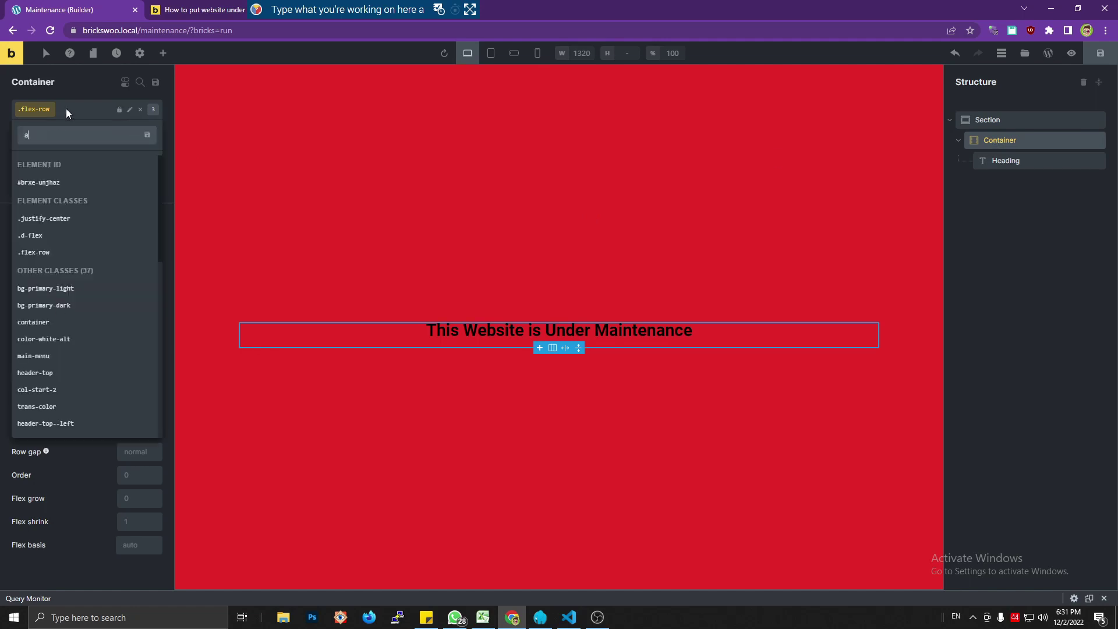
type("lgin-")
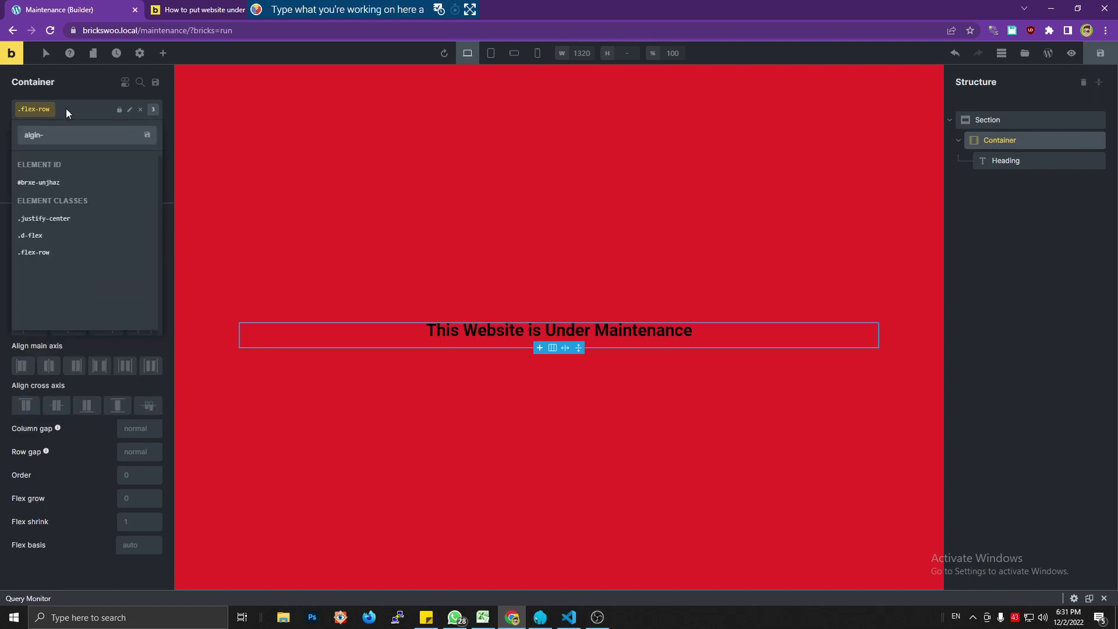
type("c")
key("BackSpace")
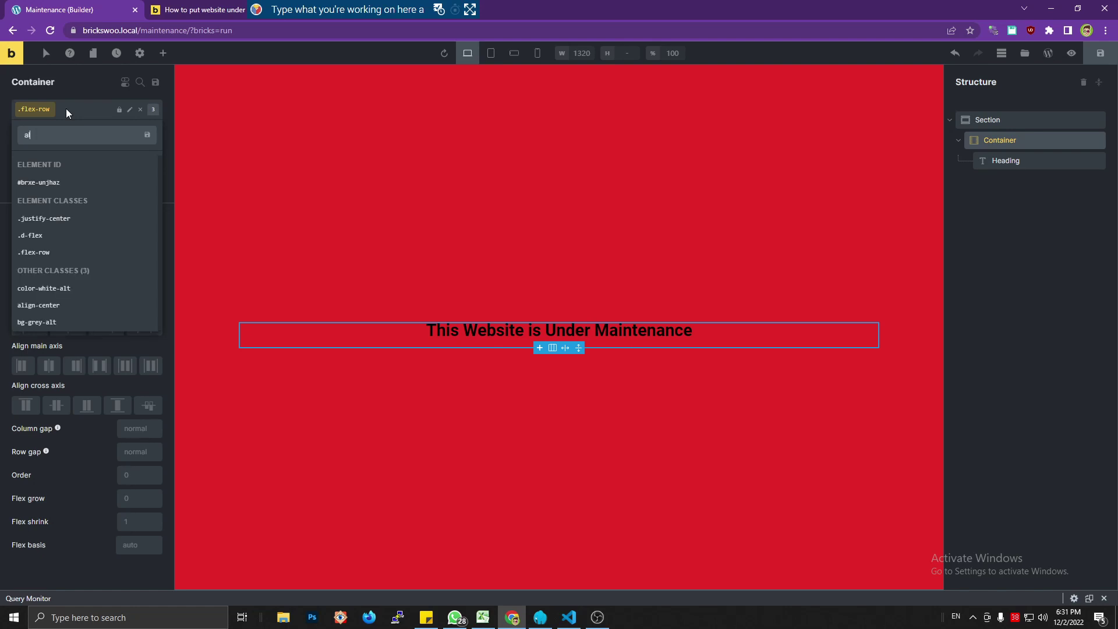
type("i")
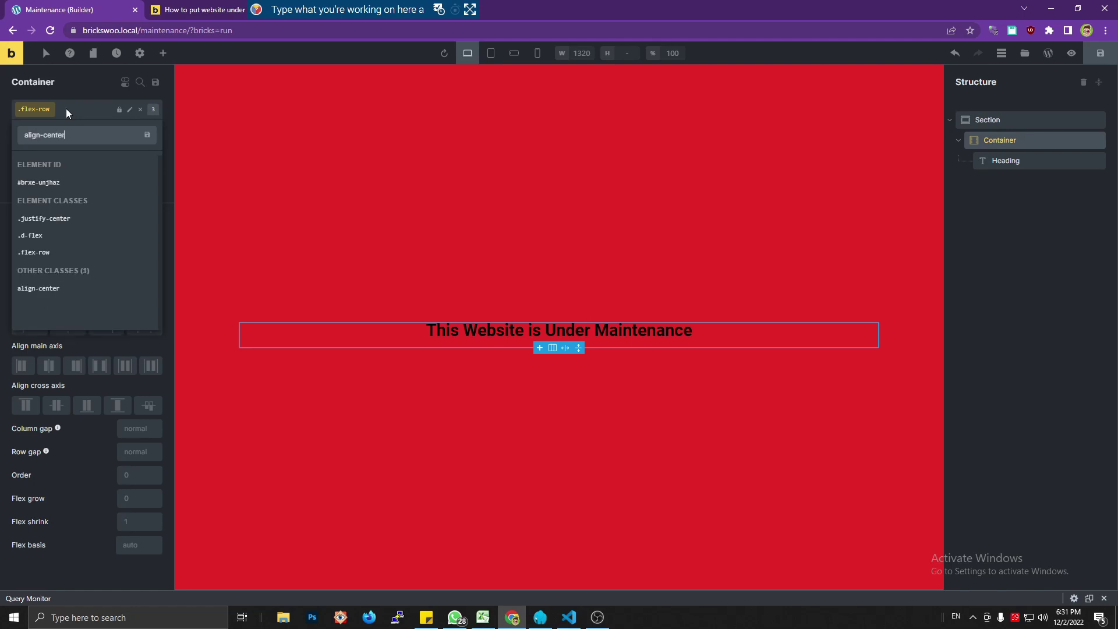
type("gn-center")
key("Return")
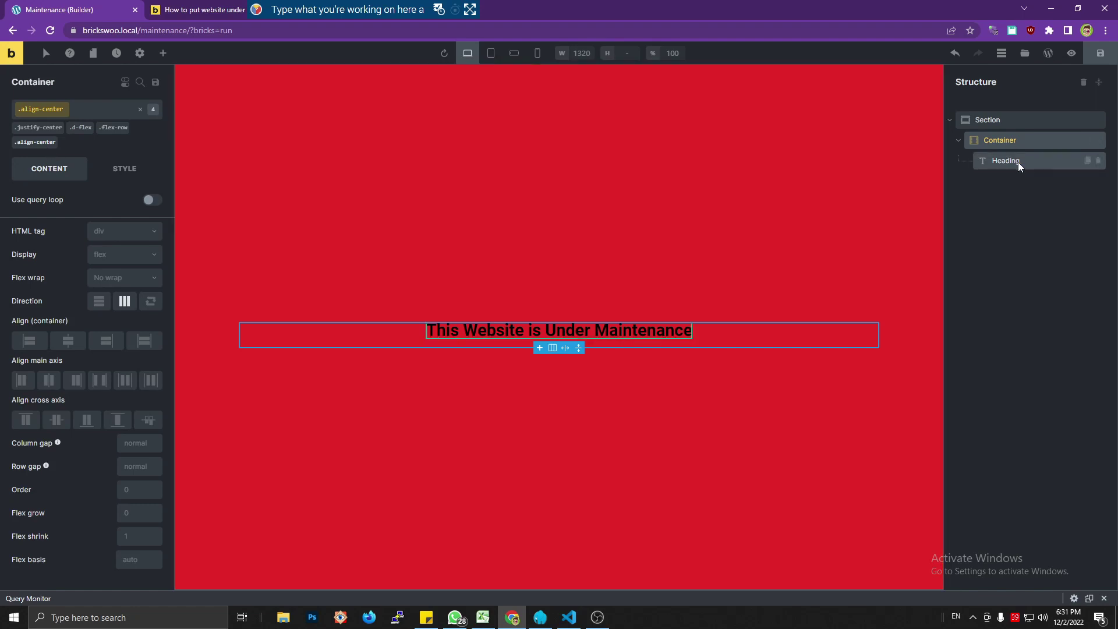
mouse_move(53, 143)
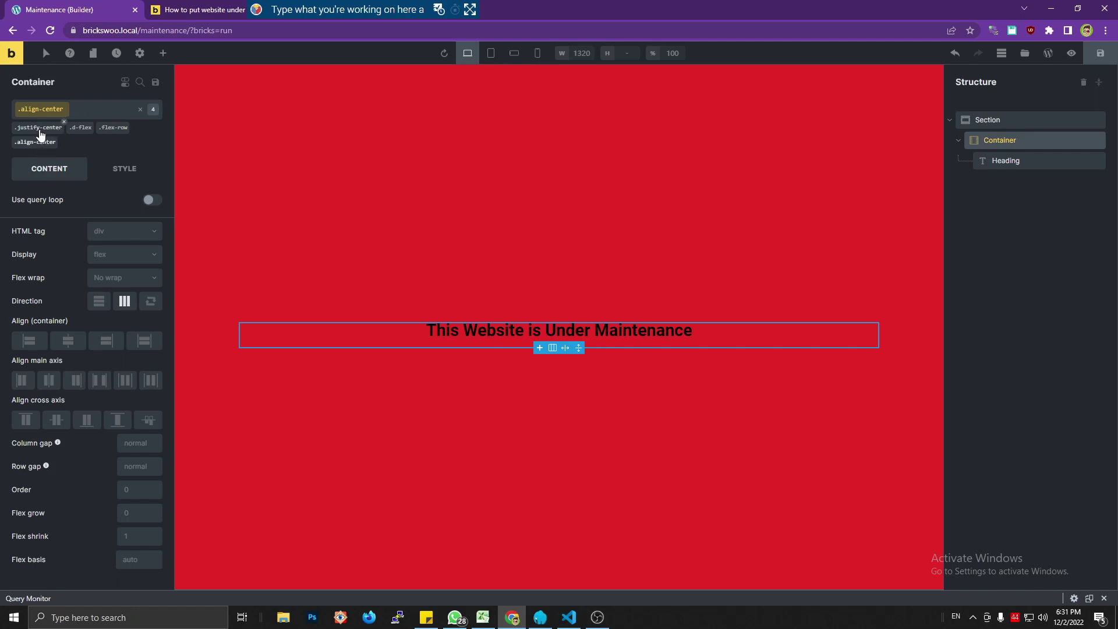
Step: Save the page and select the maintenance heading inside the red section
left_click(1100, 56)
left_click(1022, 162)
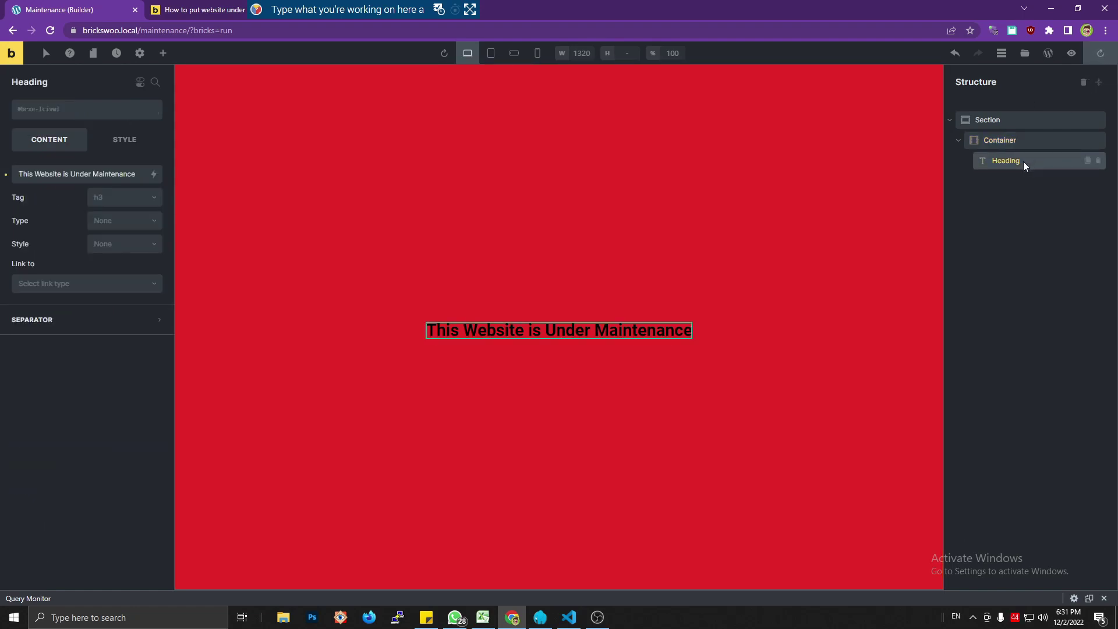
left_click(1010, 146)
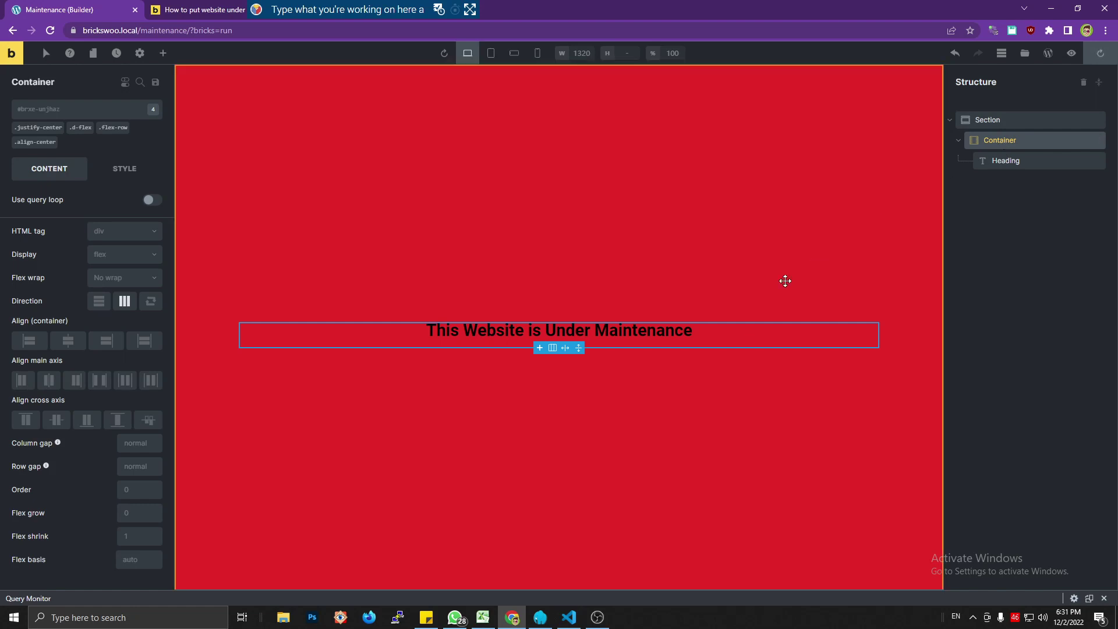
left_click(1008, 162)
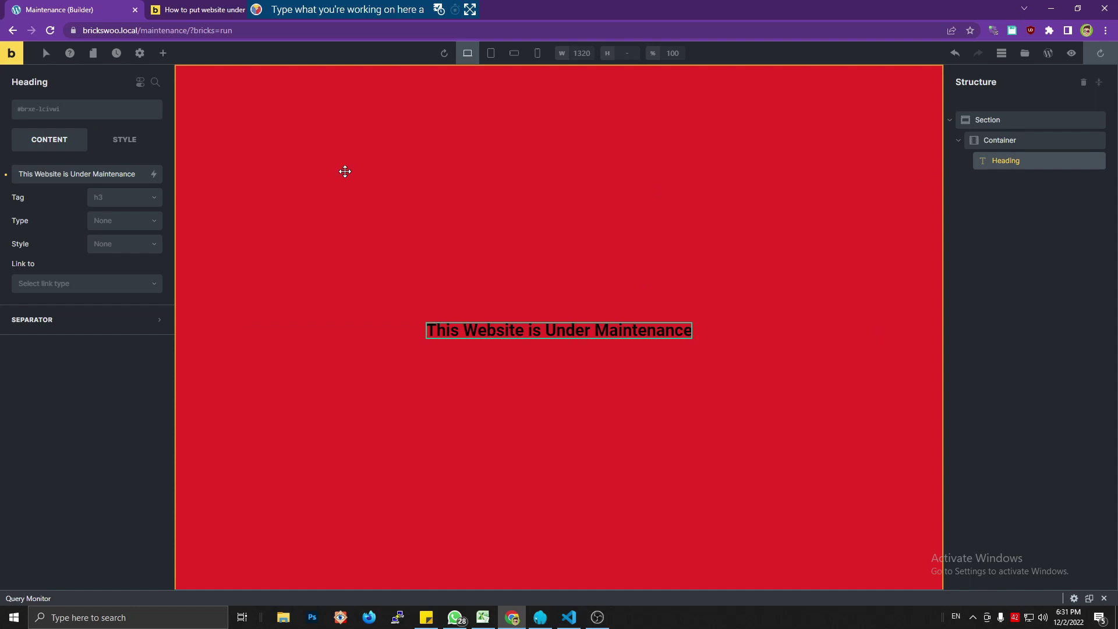
left_click(74, 118)
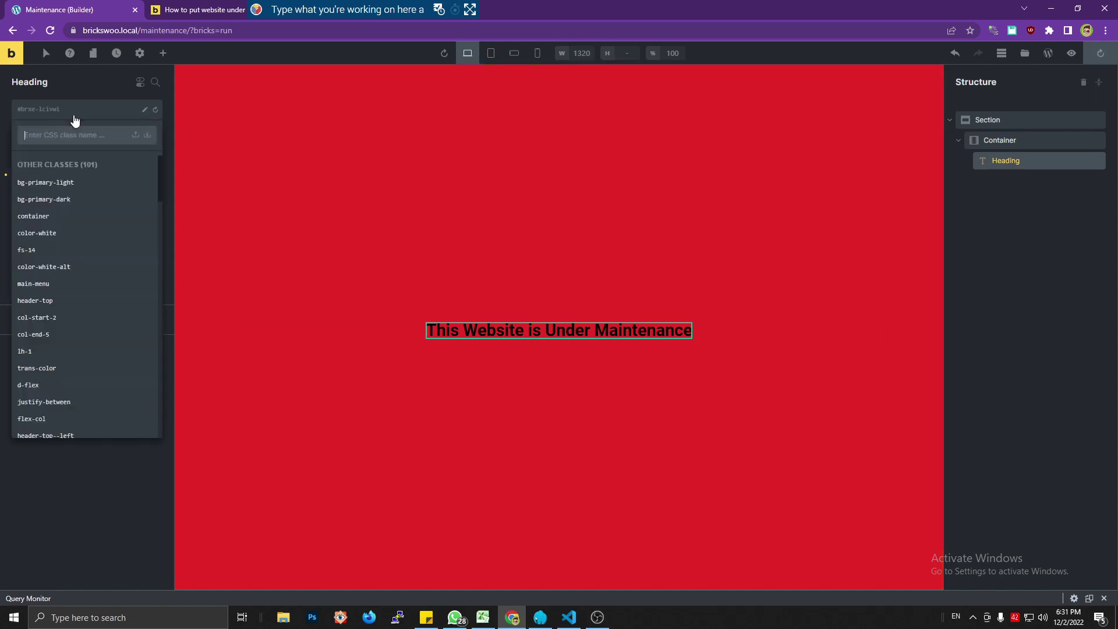
left_click(1012, 121)
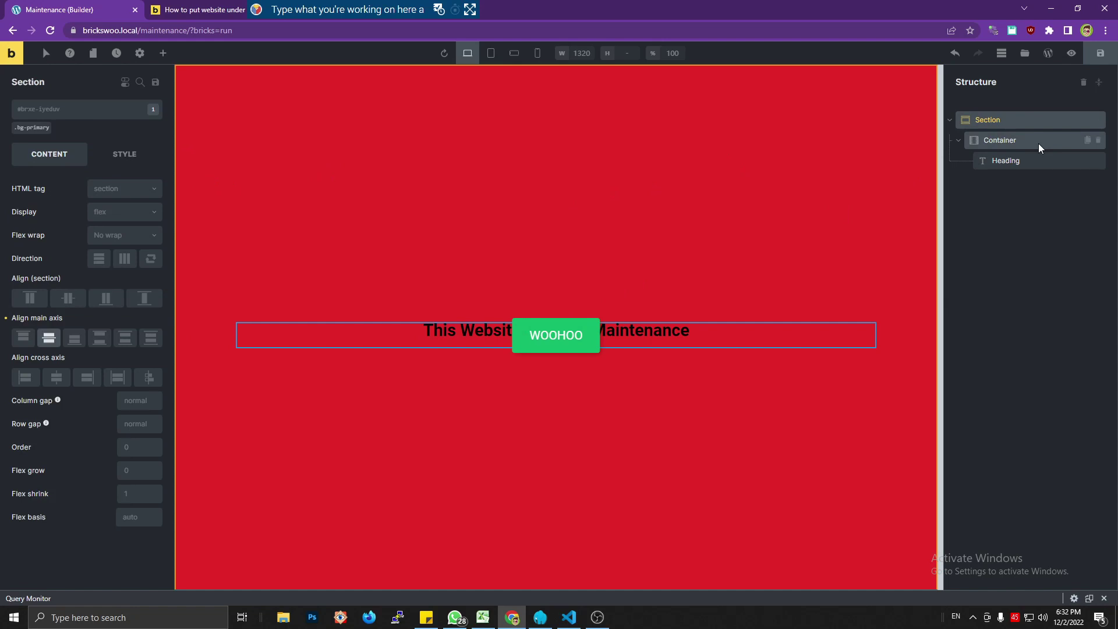
left_click(1016, 158)
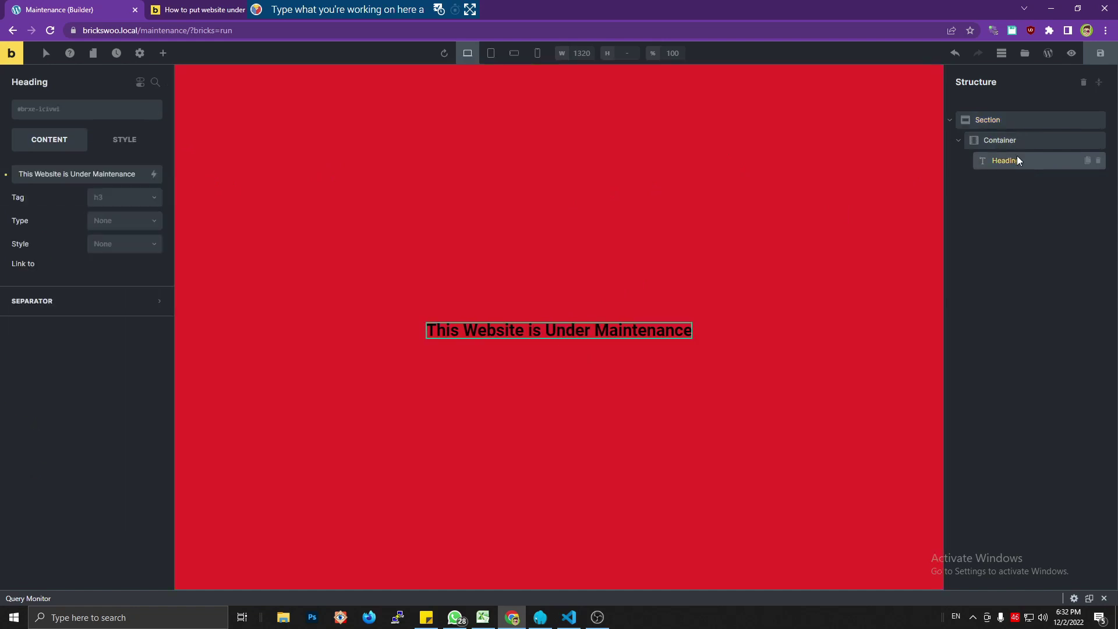
Step: Give the heading the color-white class and the h1 tag, then open the elements list
left_click(50, 109)
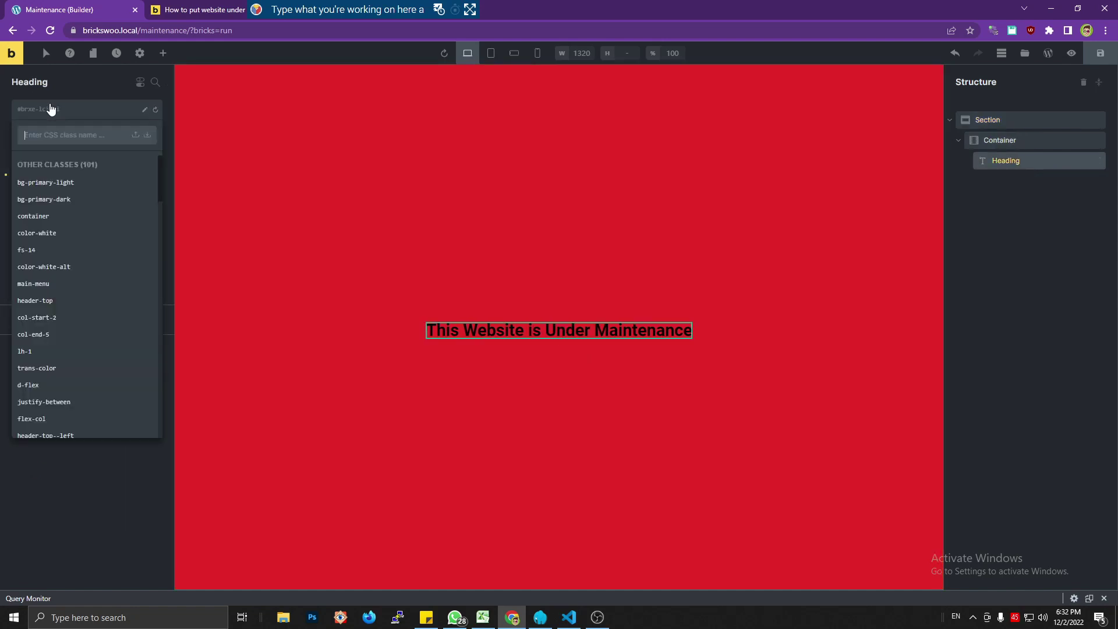
type("color-white")
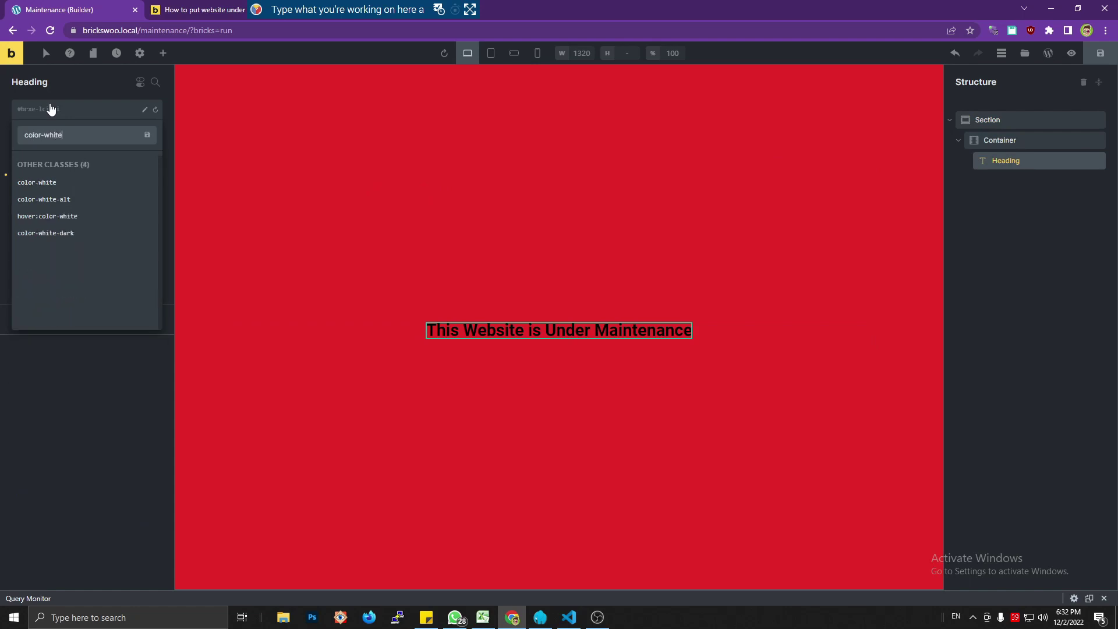
key("Return")
left_click(142, 213)
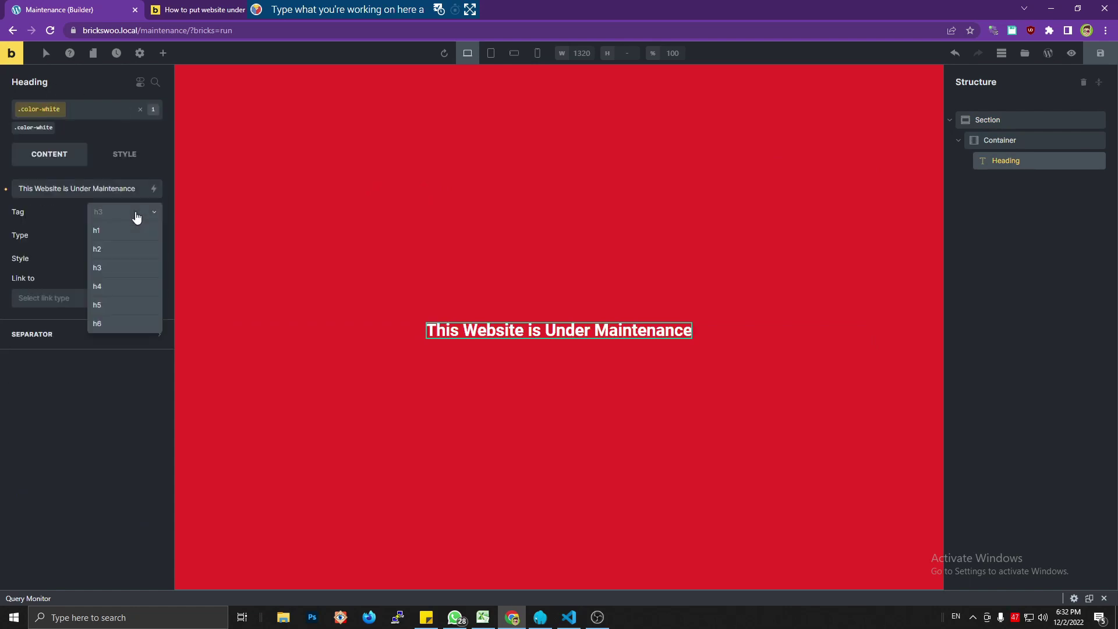
left_click(123, 239)
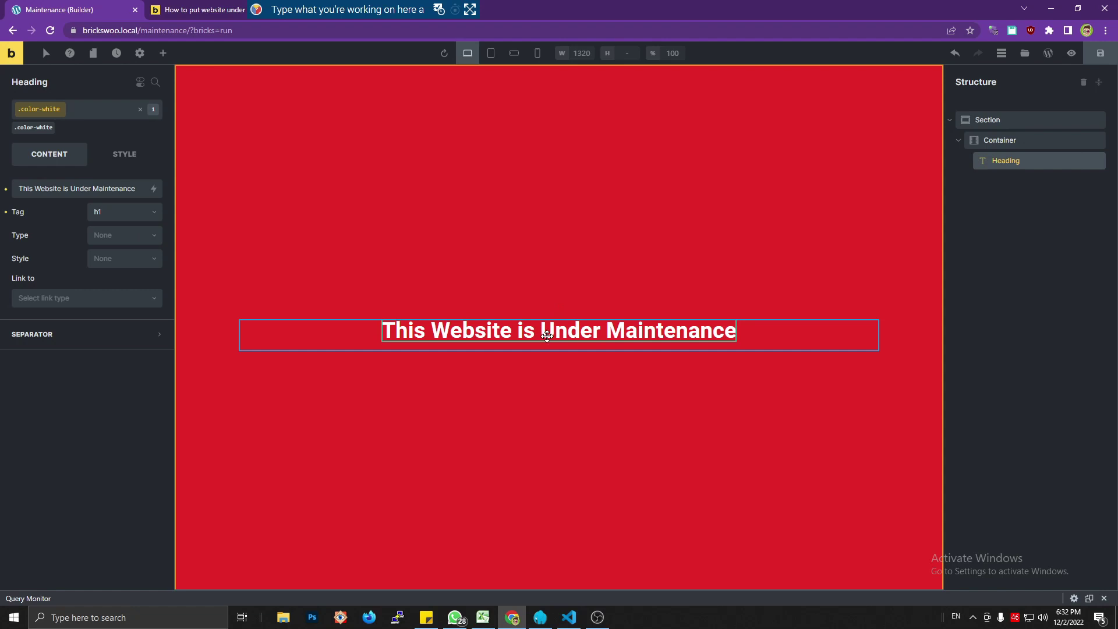
left_click(163, 53)
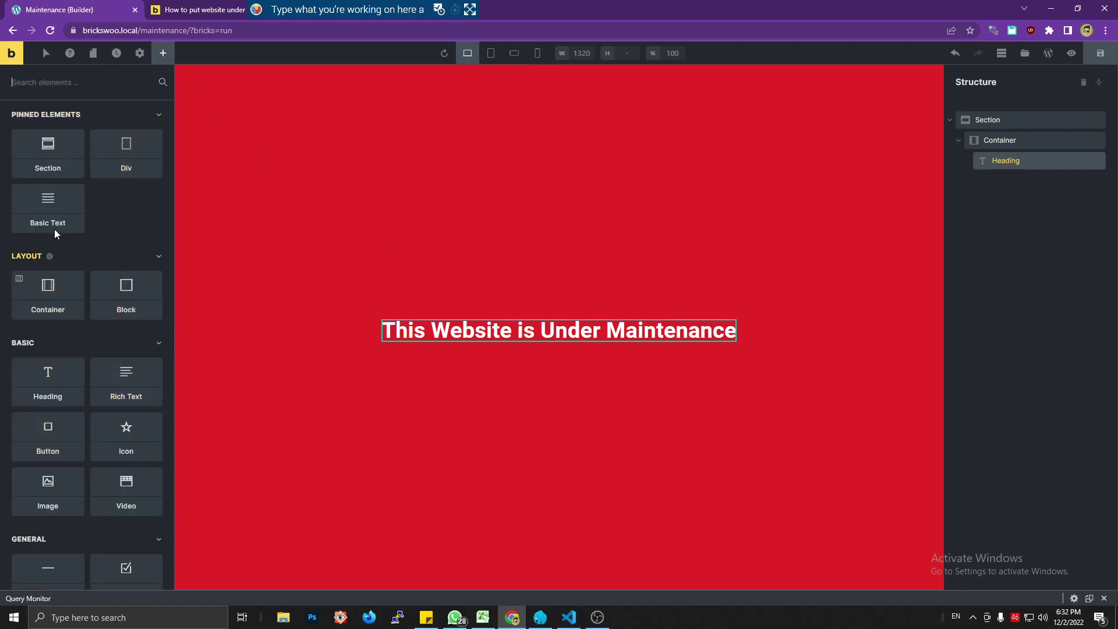
Step: Drop a Basic Text element into the container and remove its flex-row class so items stack
left_click_drag(55, 229, 607, 297)
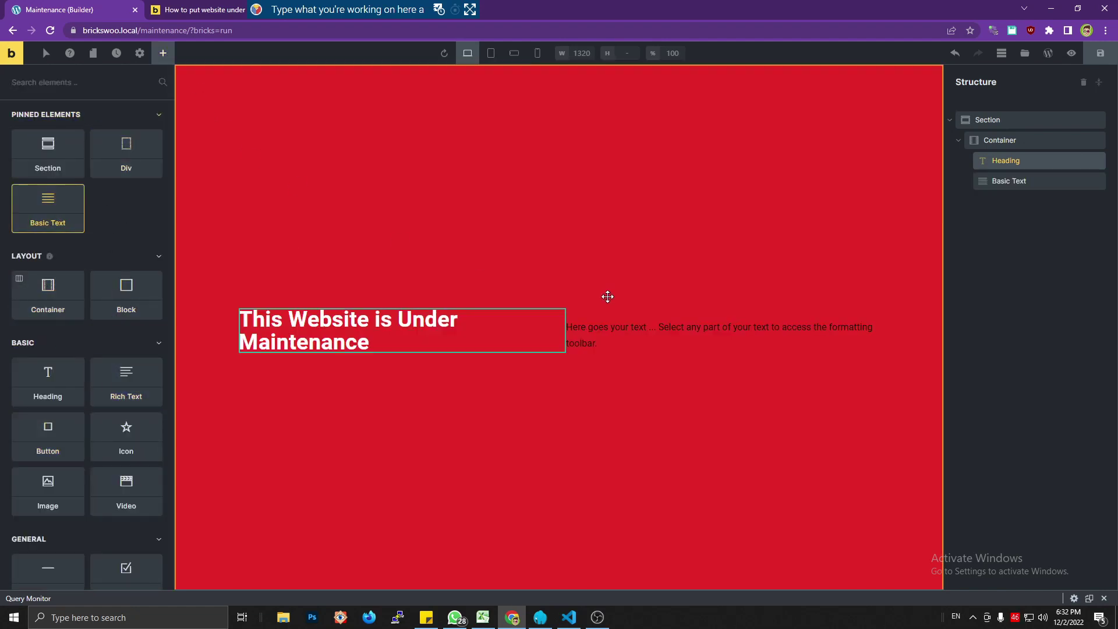
left_click(1002, 143)
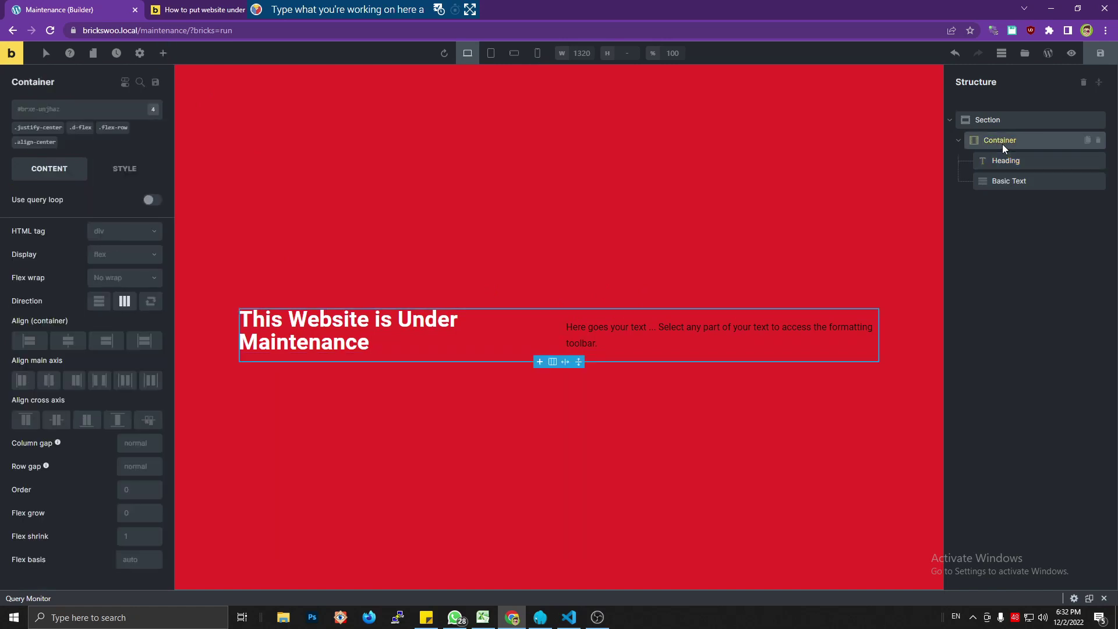
left_click(125, 127)
type("f")
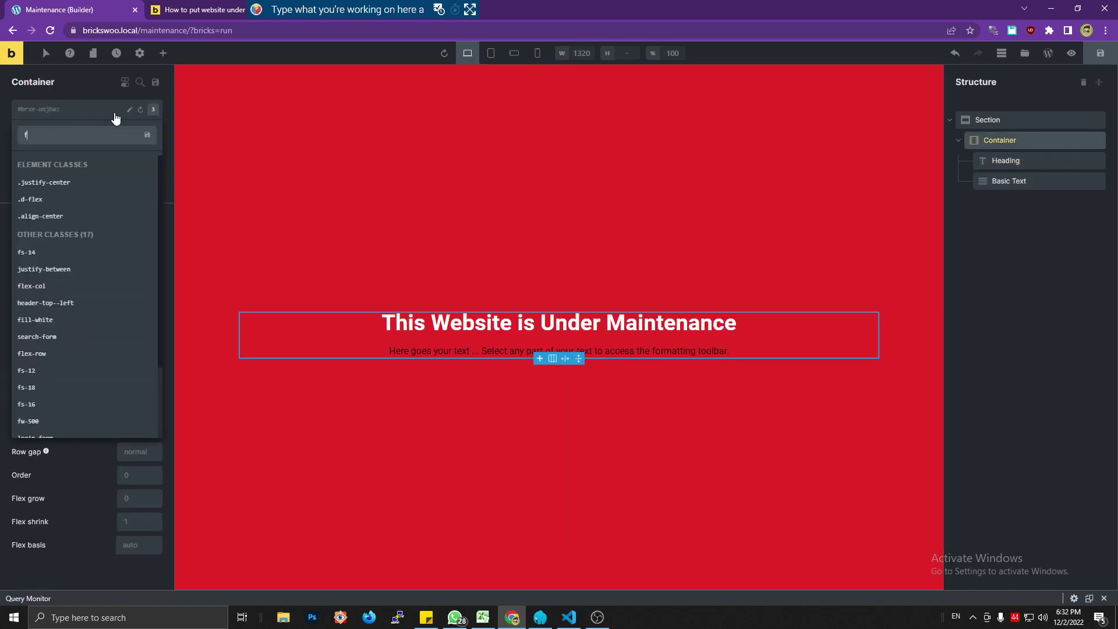
type("lex-col")
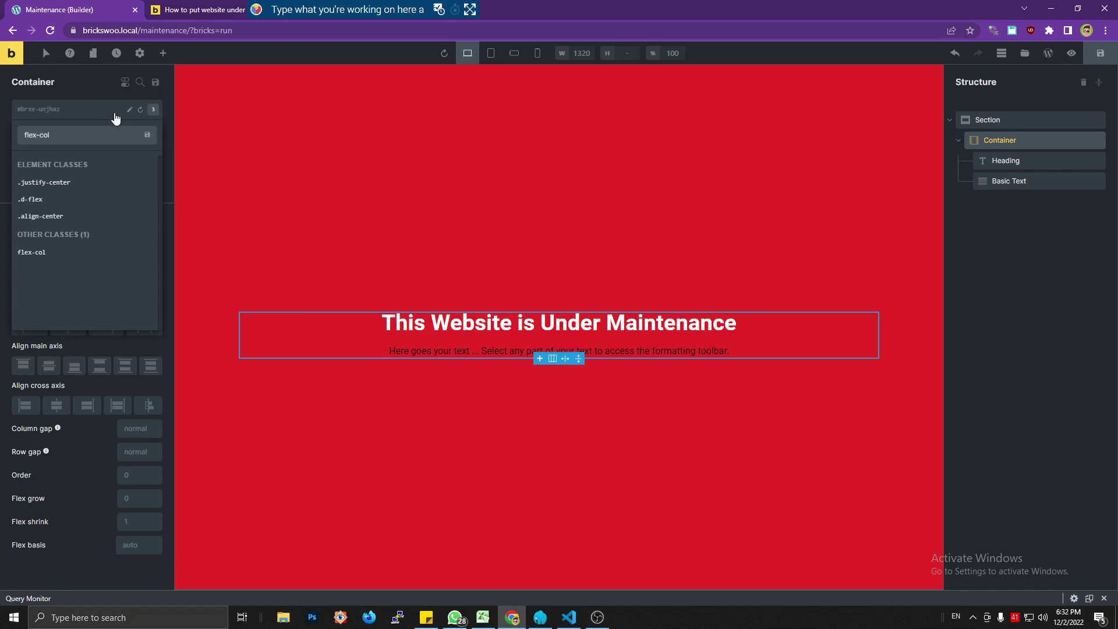
key("Return")
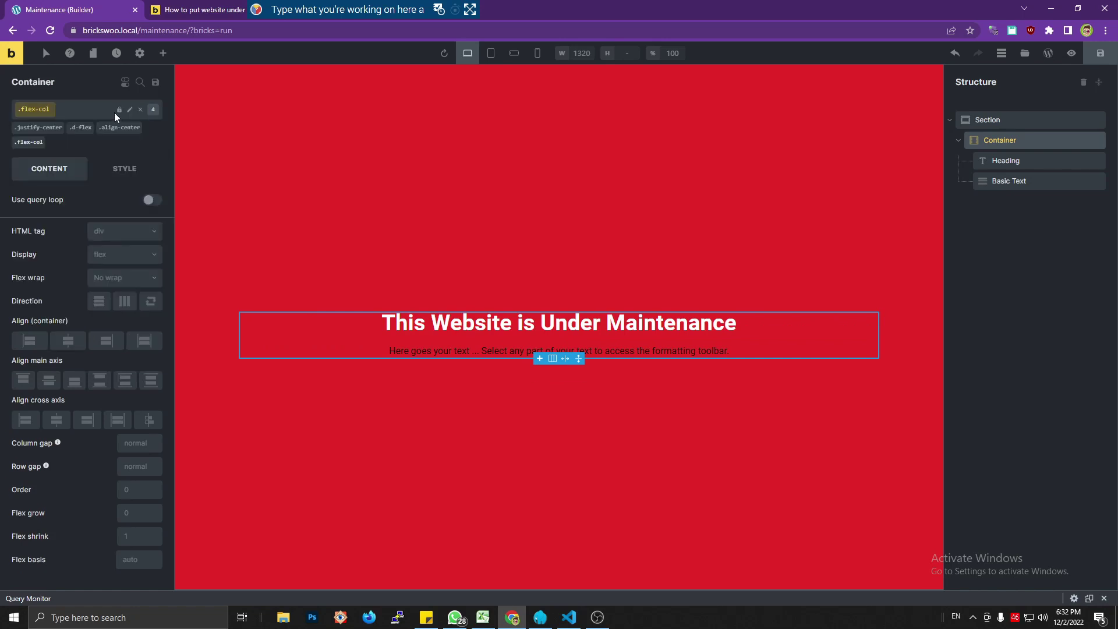
left_click(45, 138)
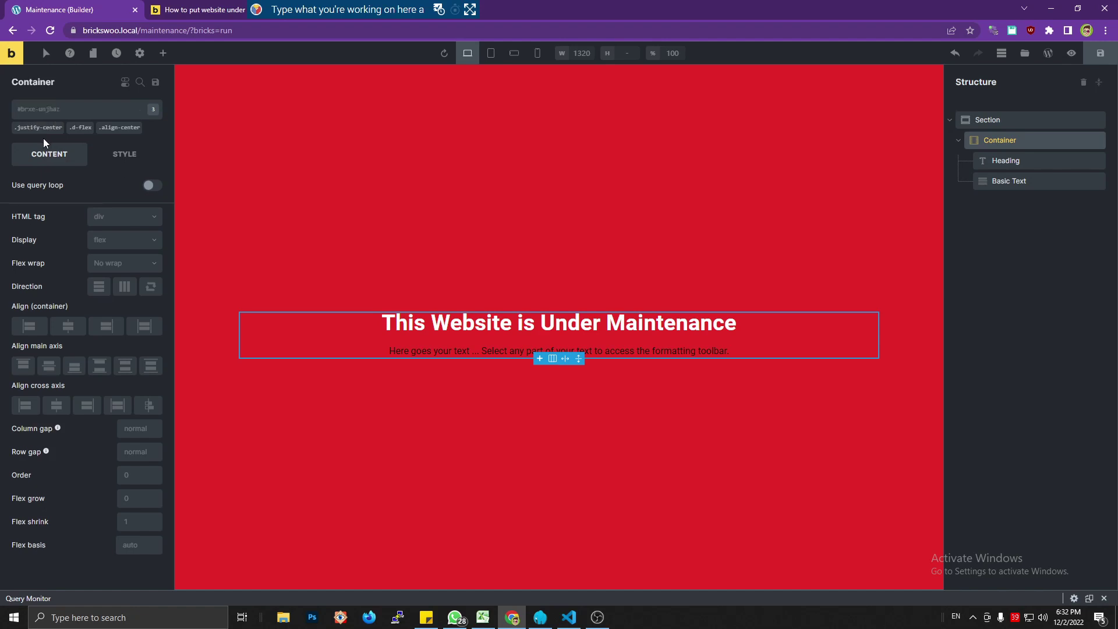
left_click(694, 352)
Step: Move the color-white class from the heading to the full-height red section
left_click(51, 109)
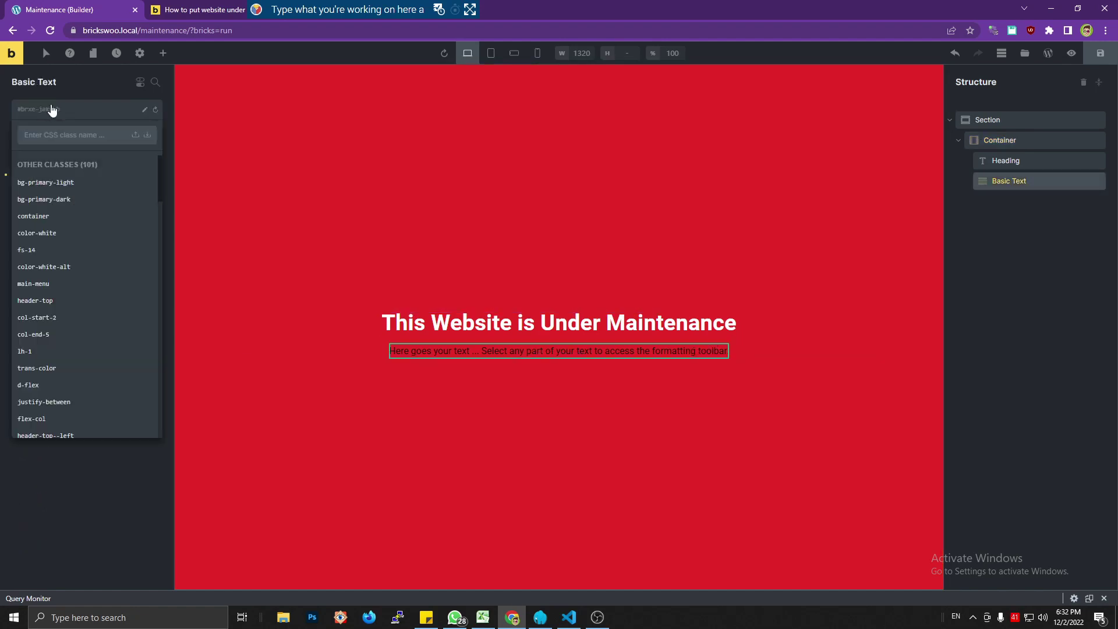
type("colo-white")
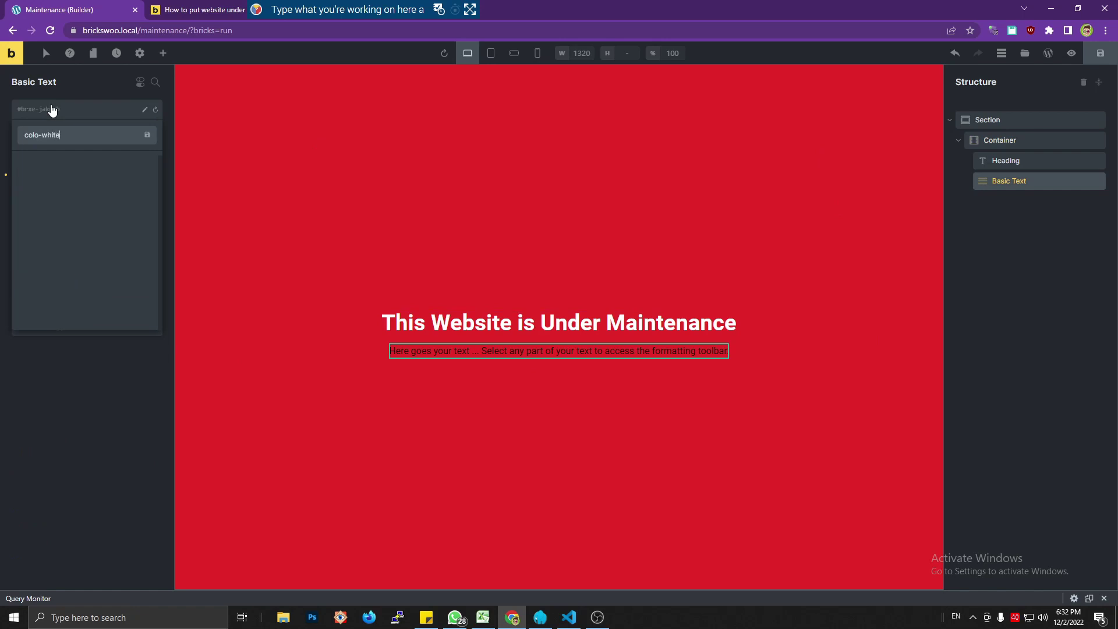
key("Escape")
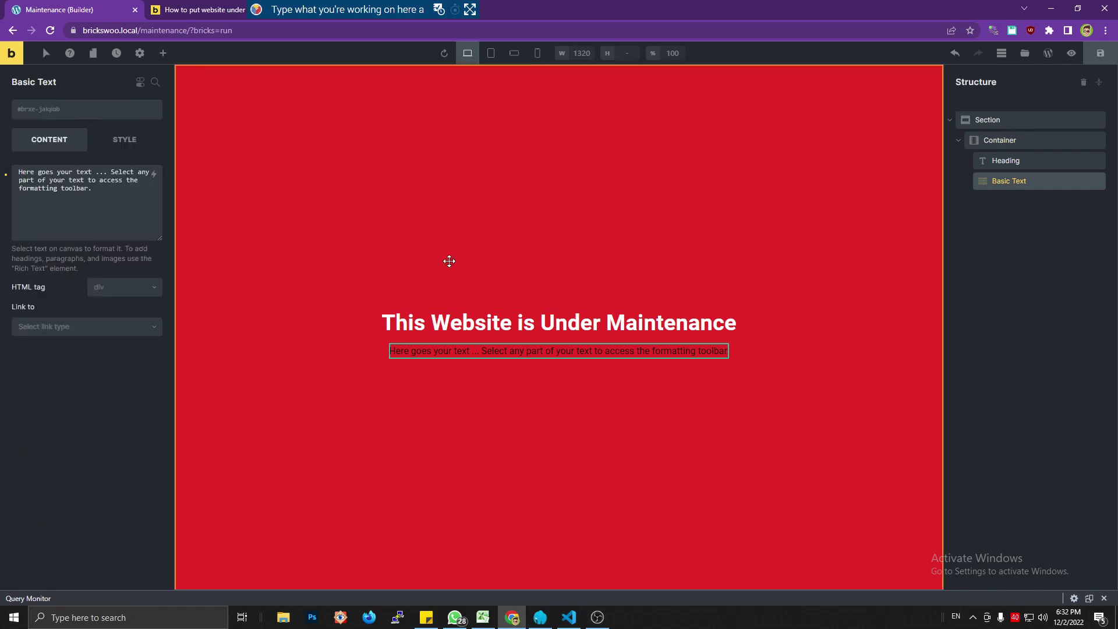
left_click(997, 163)
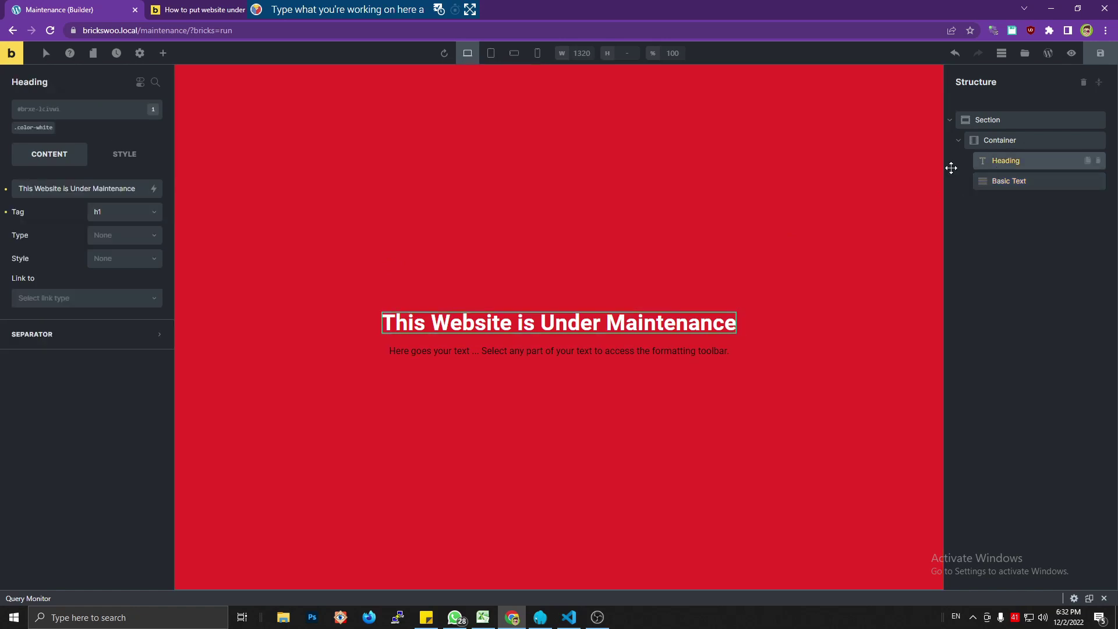
left_click(54, 124)
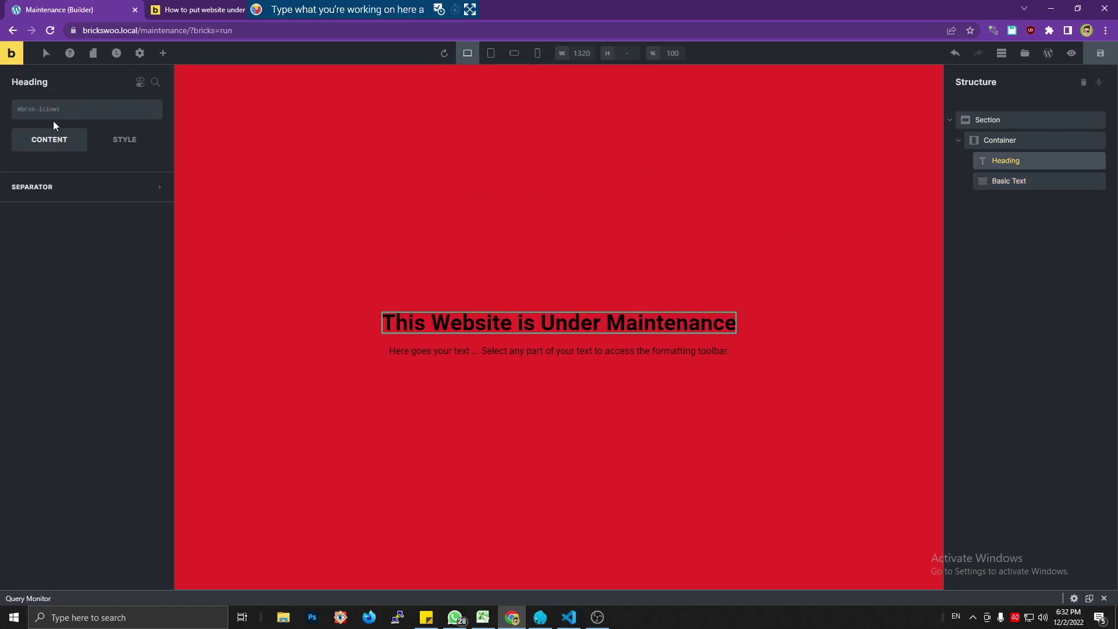
left_click(1008, 119)
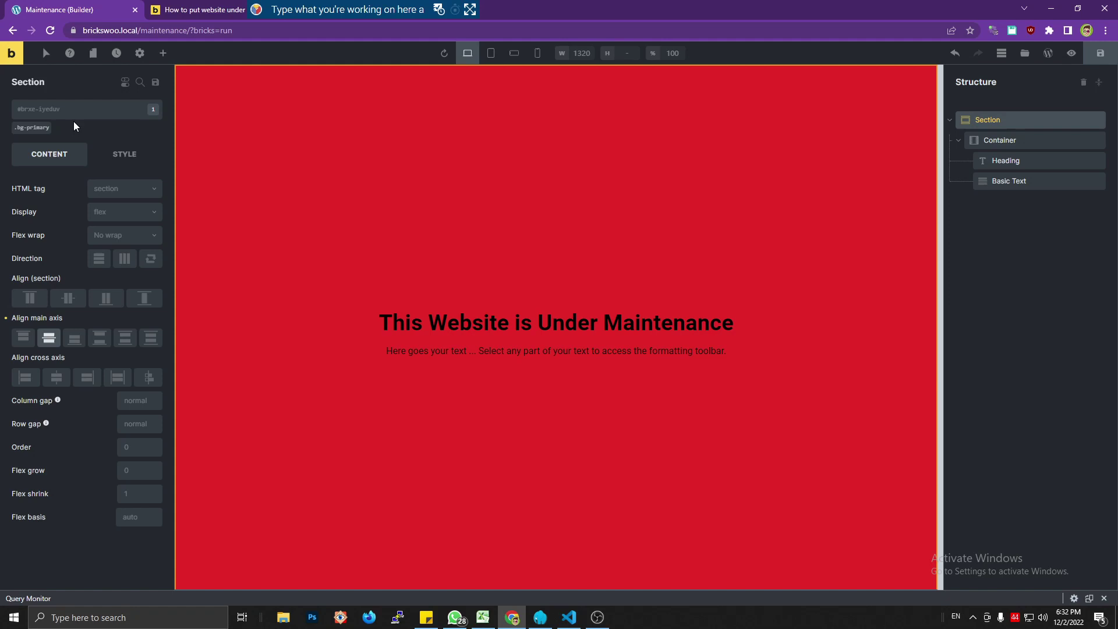
left_click(61, 117)
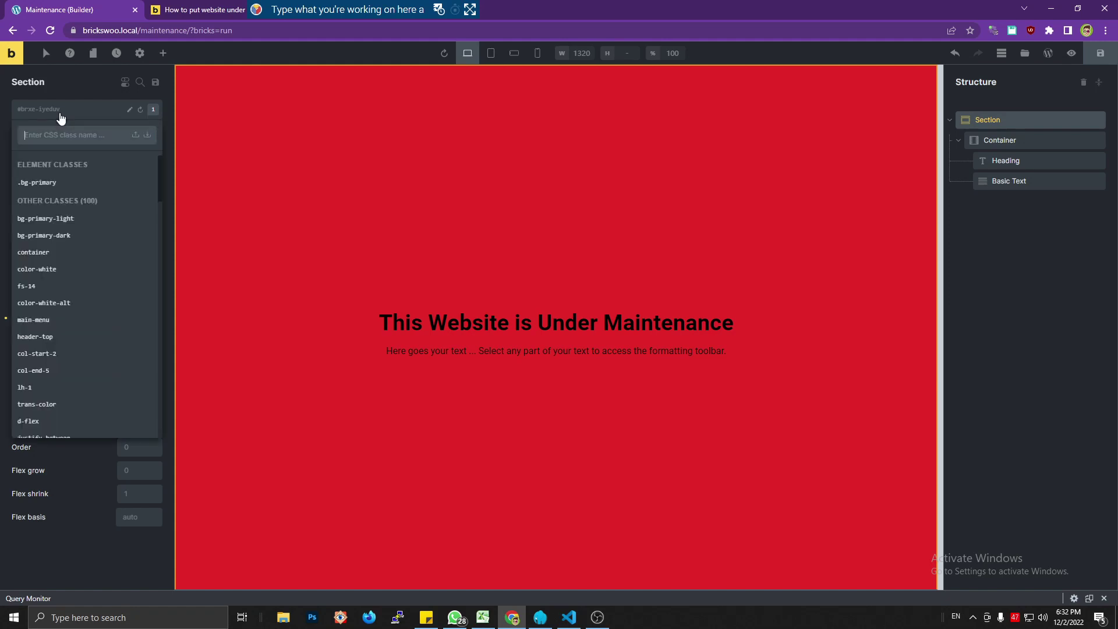
type("color-whit")
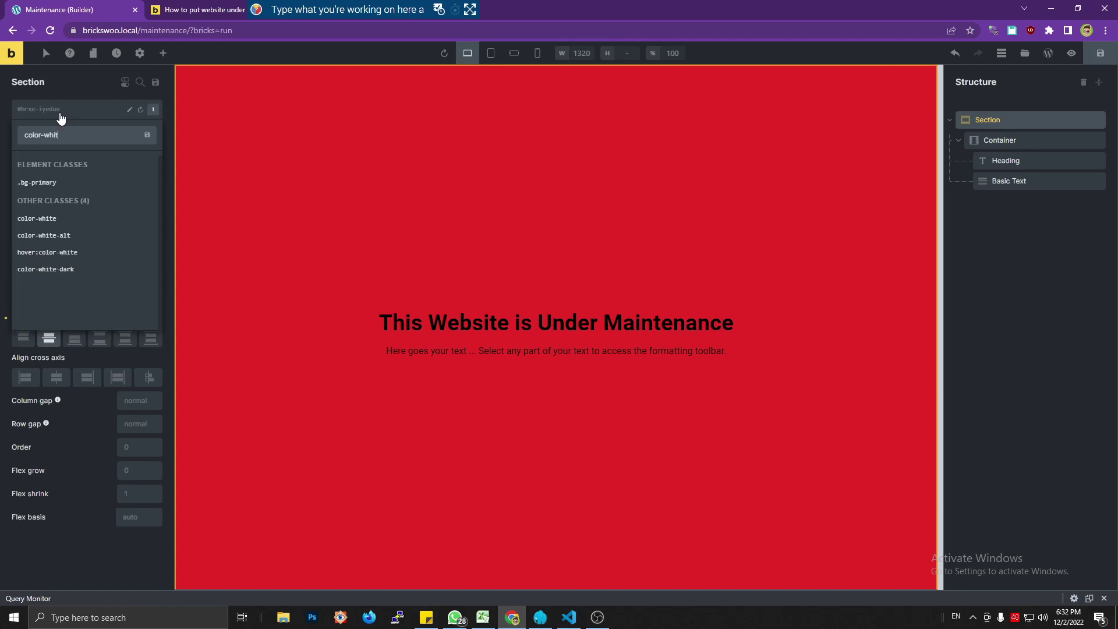
type("e")
key("Return")
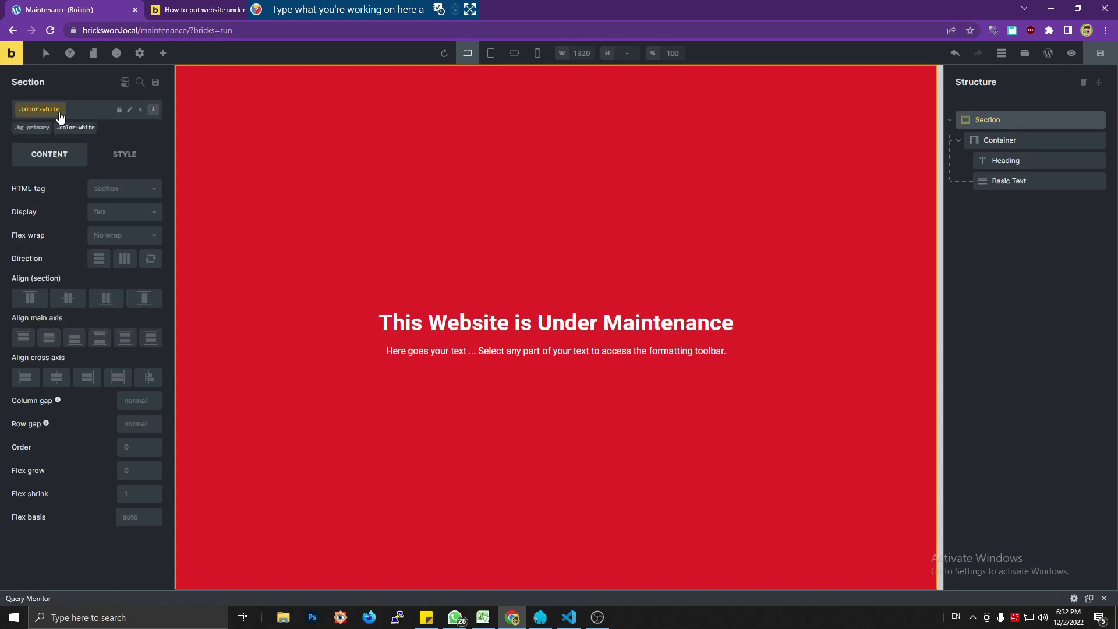
left_click(1016, 182)
Step: Replace the placeholder paragraph with 'Please come back later............' and save the page
triple_click(84, 178)
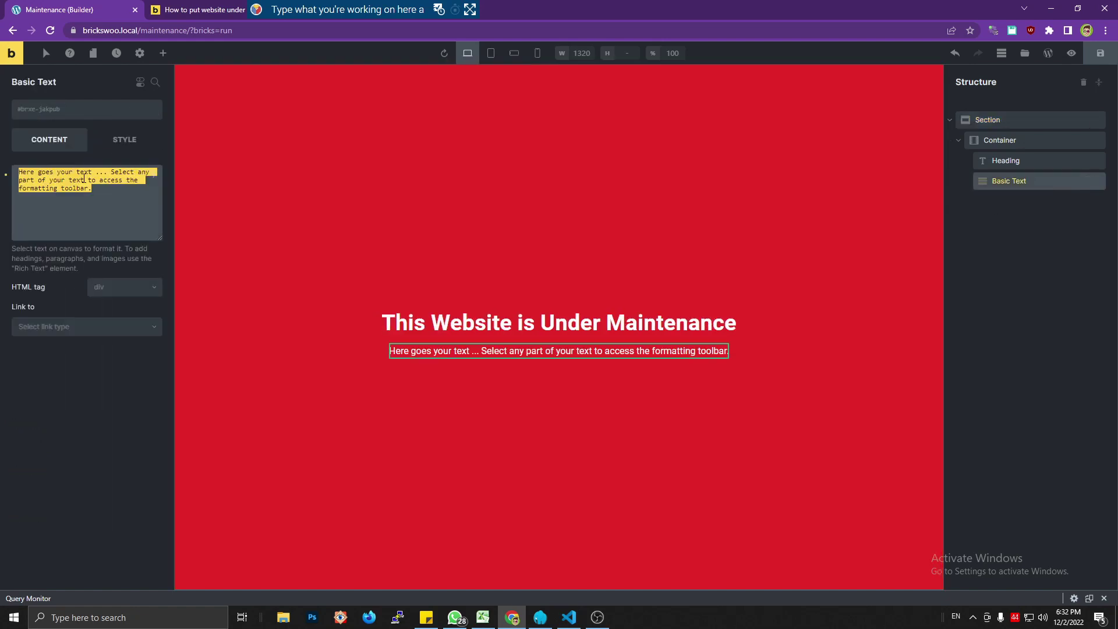
type("Thank You for Yop")
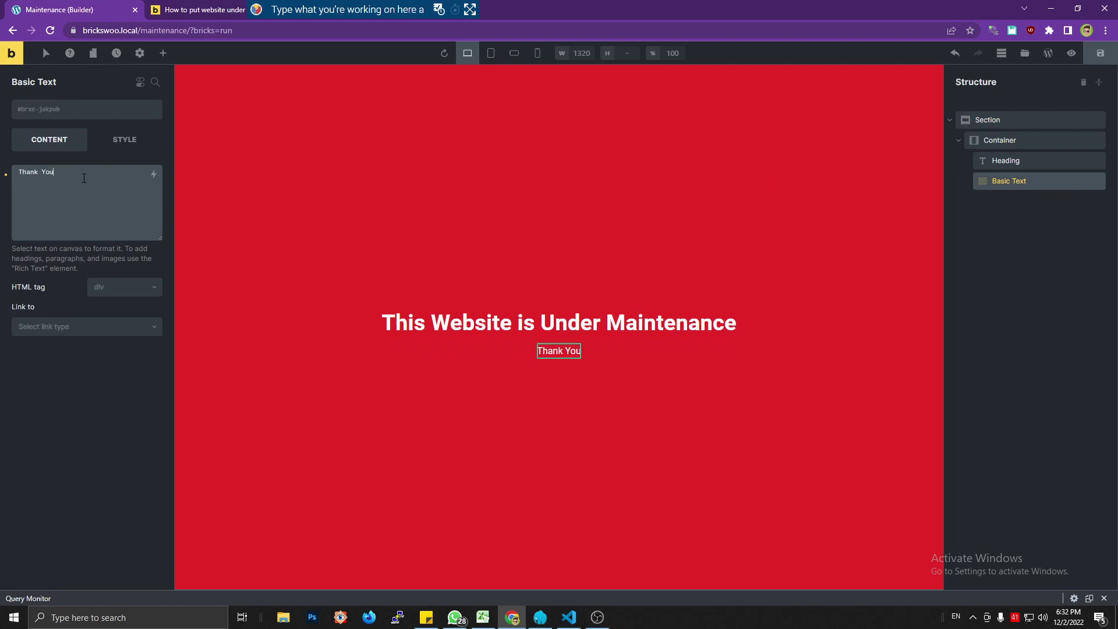
key("BackSpace")
key("BackSpace")
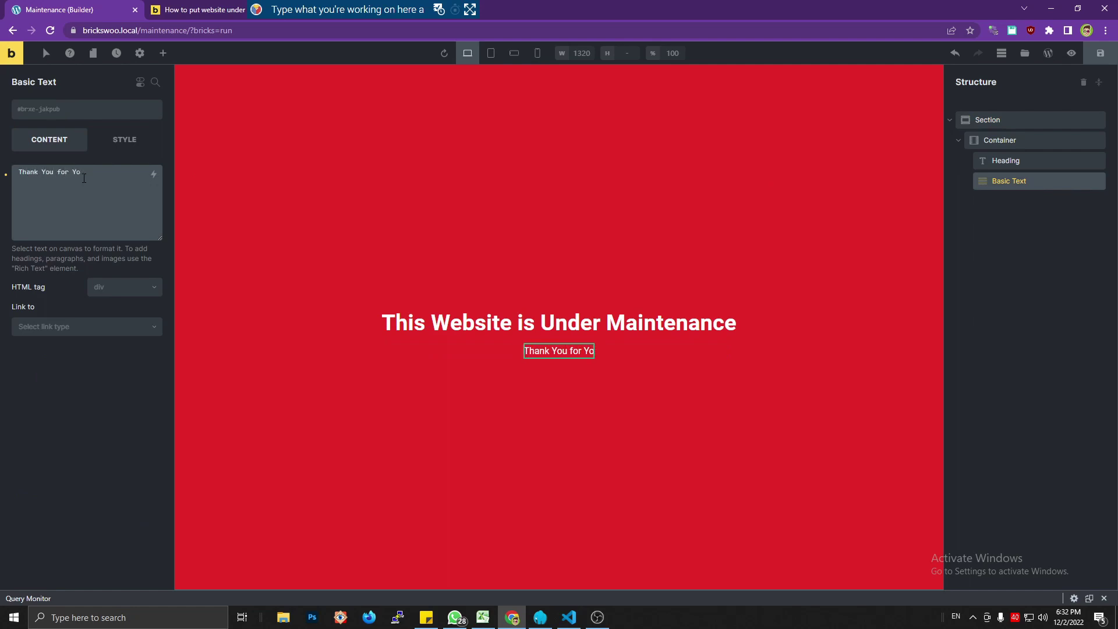
triple_click(84, 178)
type("Please ca")
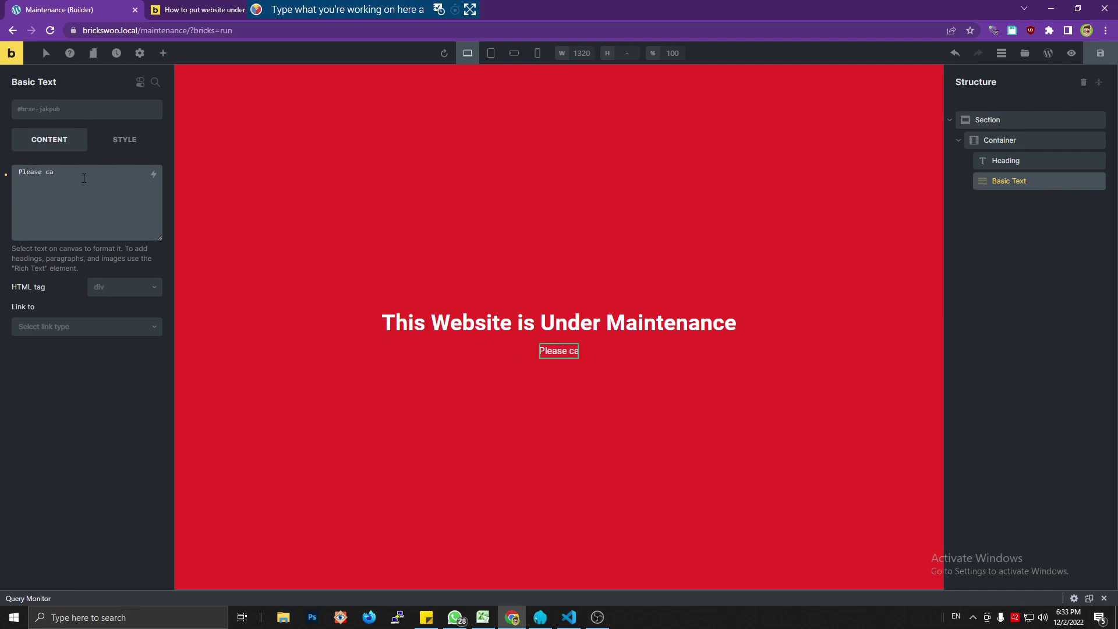
key("BackSpace")
type("ome back late")
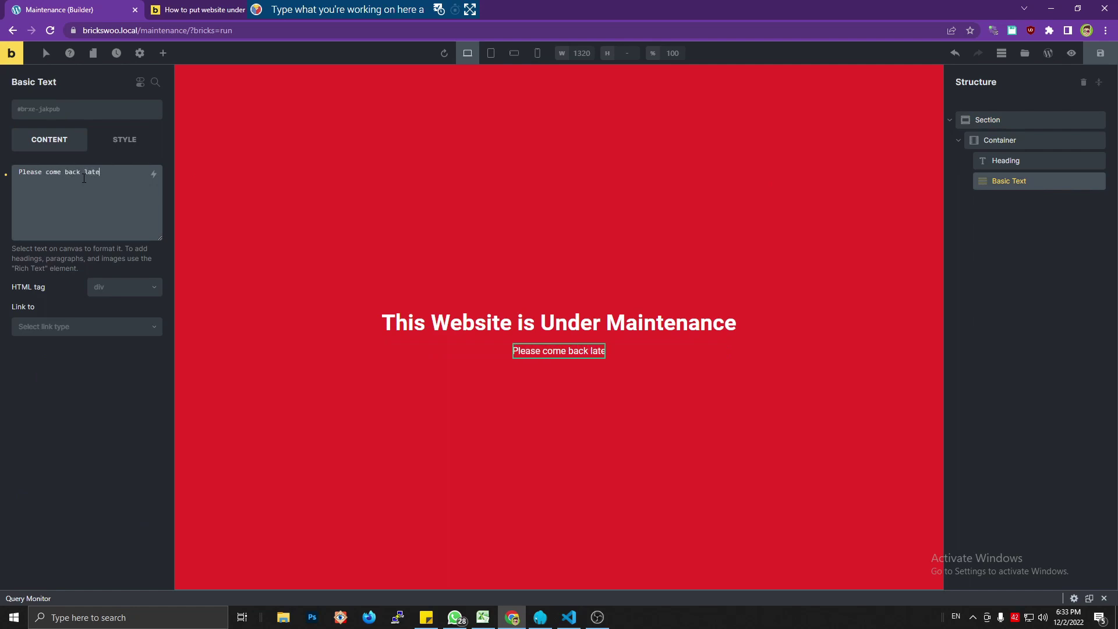
type("r.")
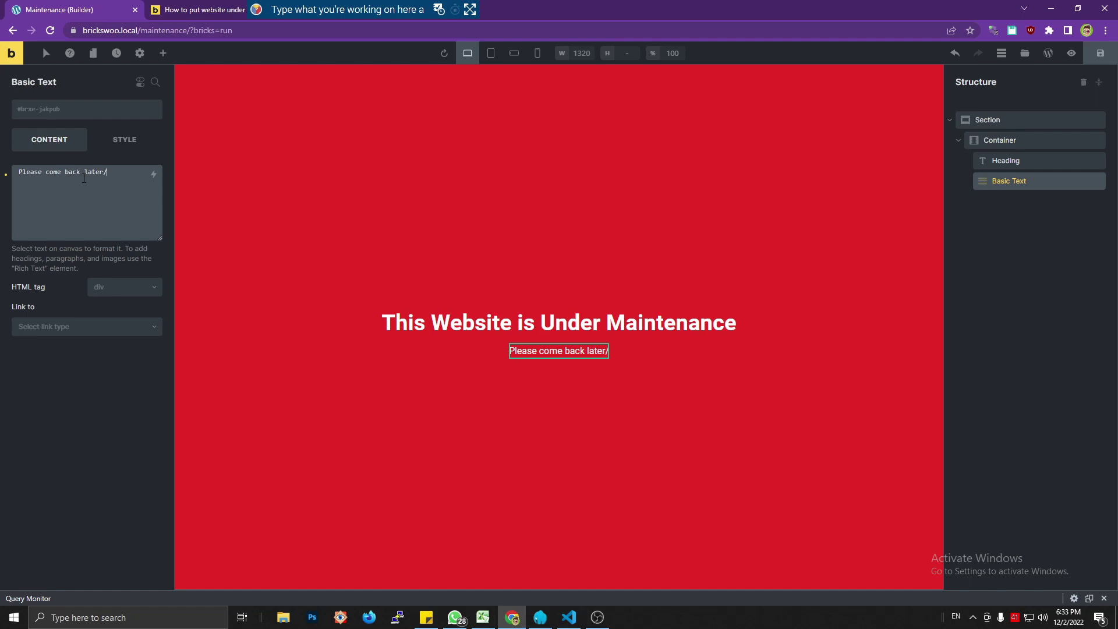
type("...........")
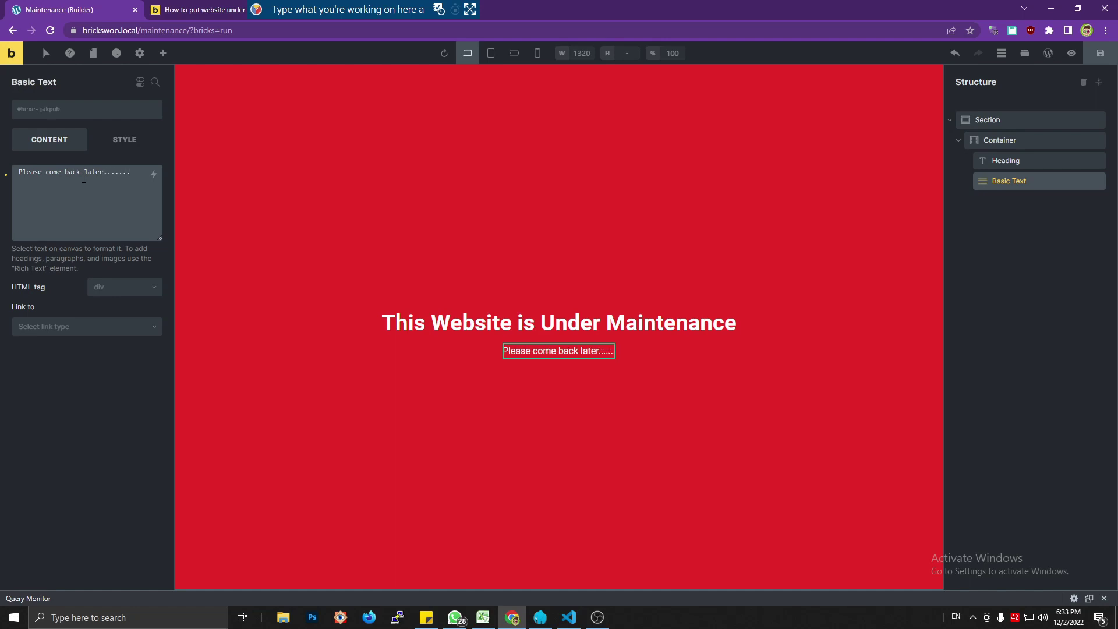
left_click(1100, 53)
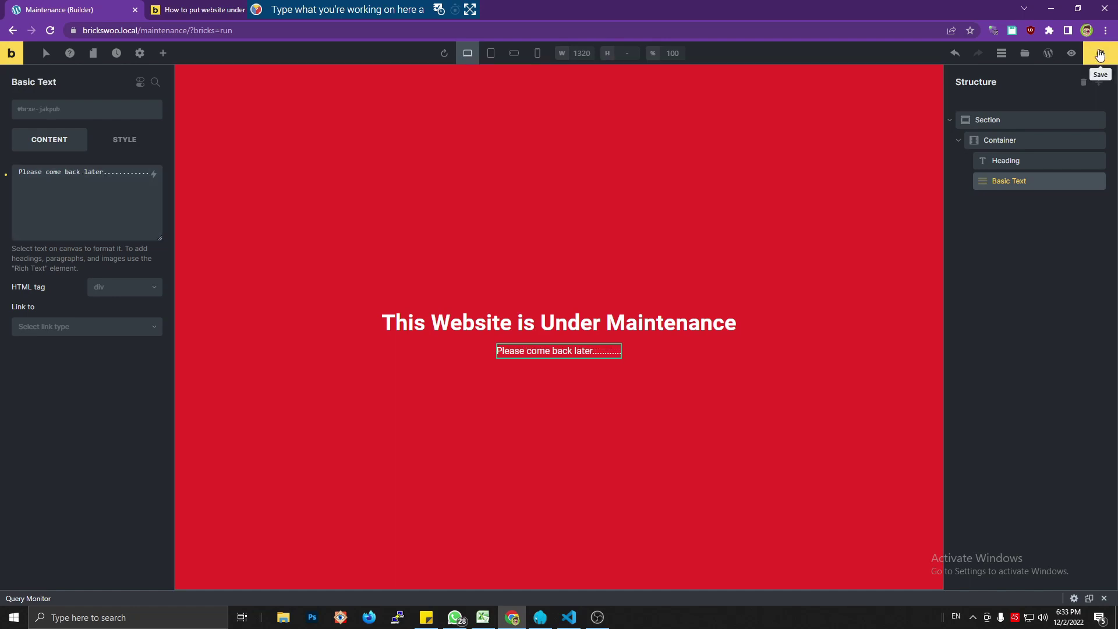
Step: Preview at mobile portrait width and give the heading the text-center class
left_click(537, 55)
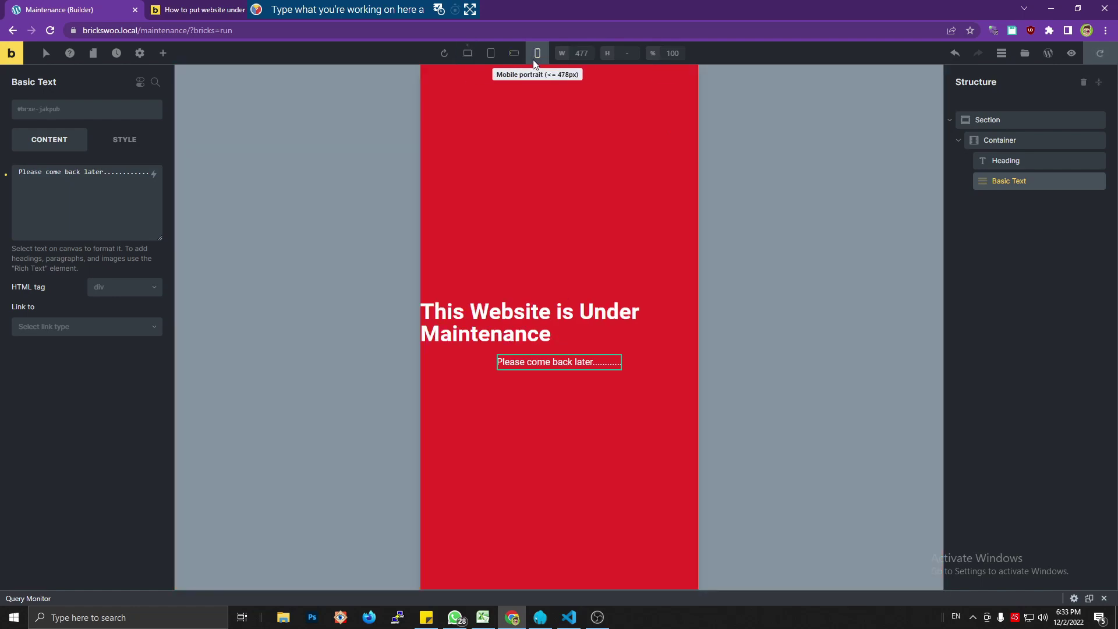
left_click(563, 327)
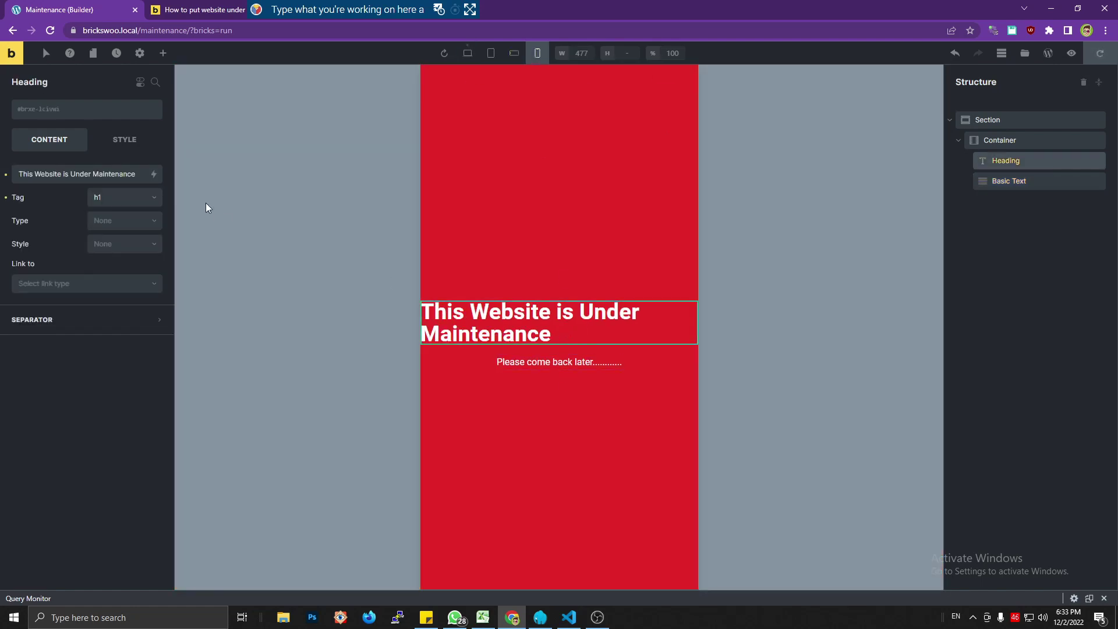
left_click(83, 116)
type("texc")
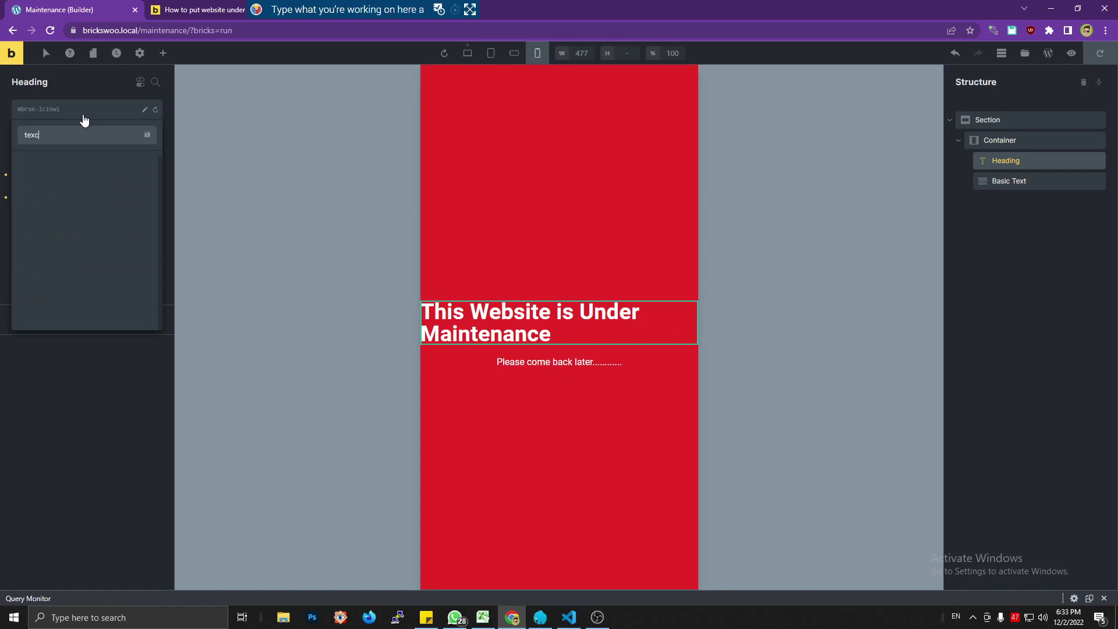
key("BackSpace")
type("t-center")
key("Return")
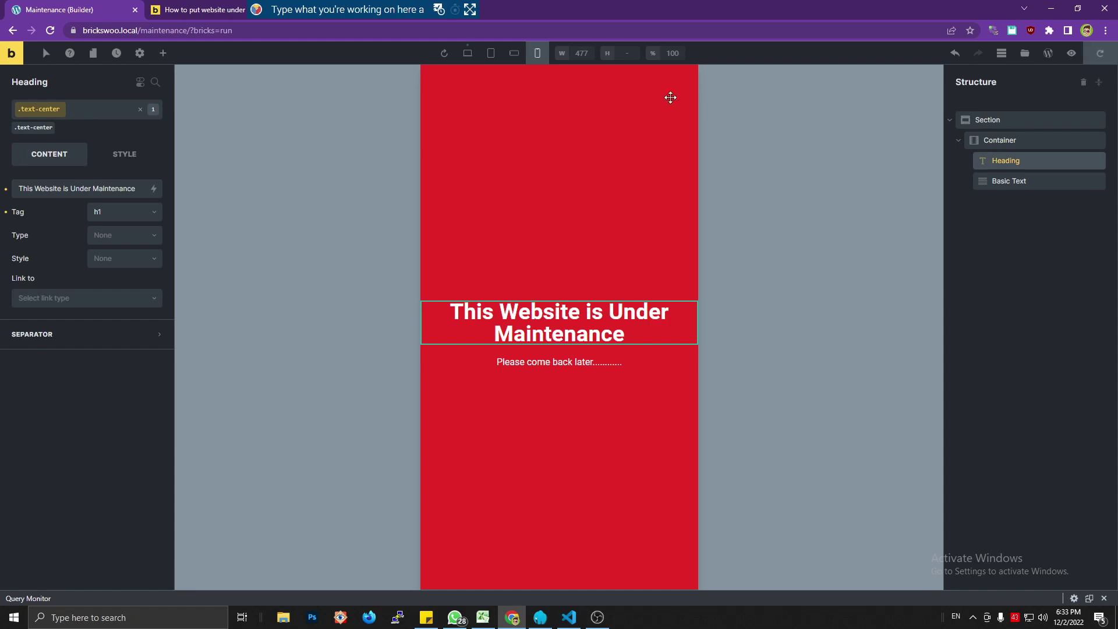
Step: Select the site domain in the address bar and save the centred heading
left_click(604, 31)
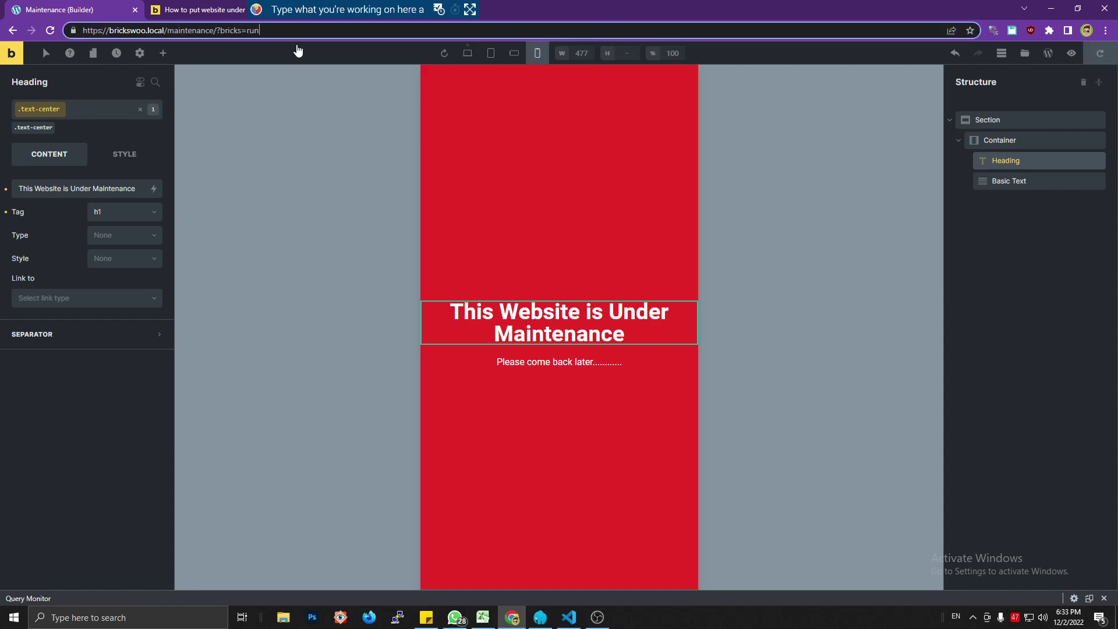
left_click_drag(165, 31, 102, 31)
left_click(1100, 53)
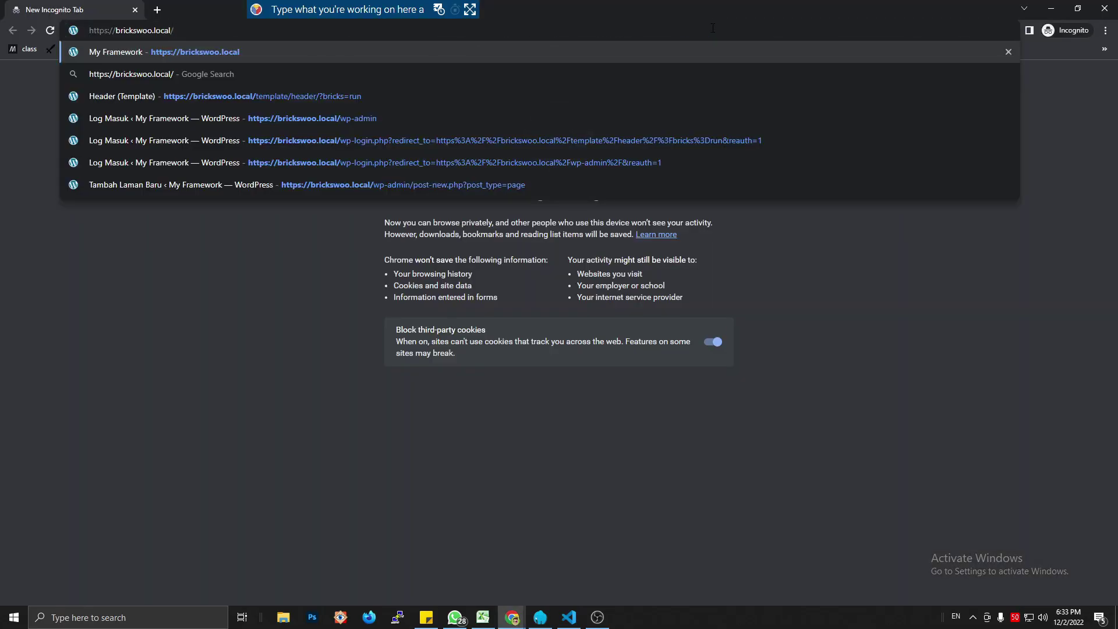
Step: Load brickswoo.local as a logged-out visitor, try /wp-admin, and return to the maintenance page
key("Return")
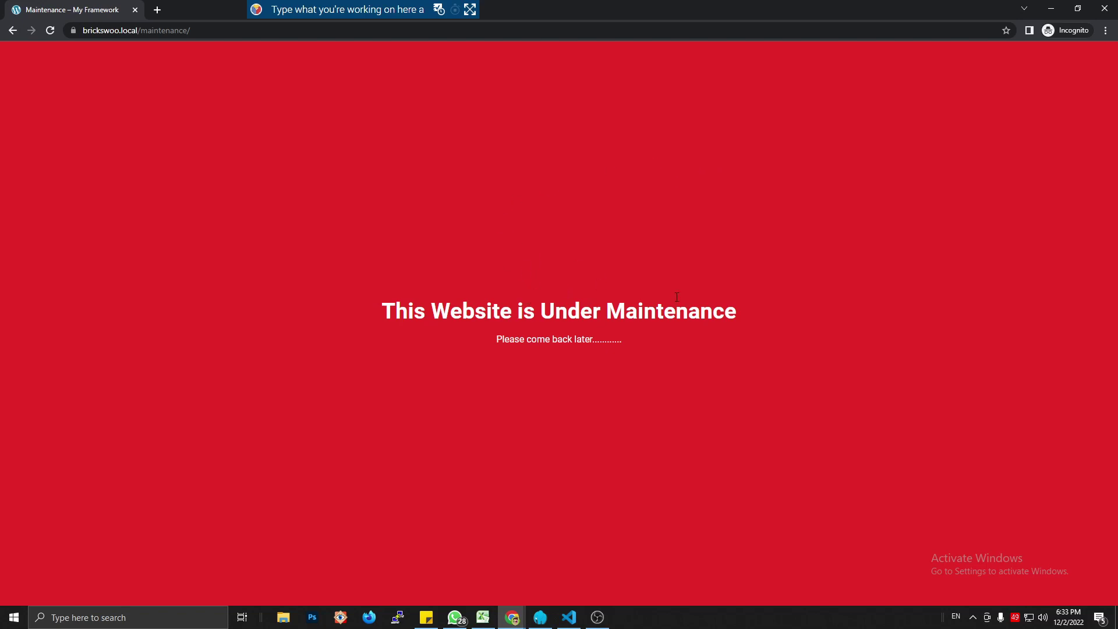
left_click(502, 31)
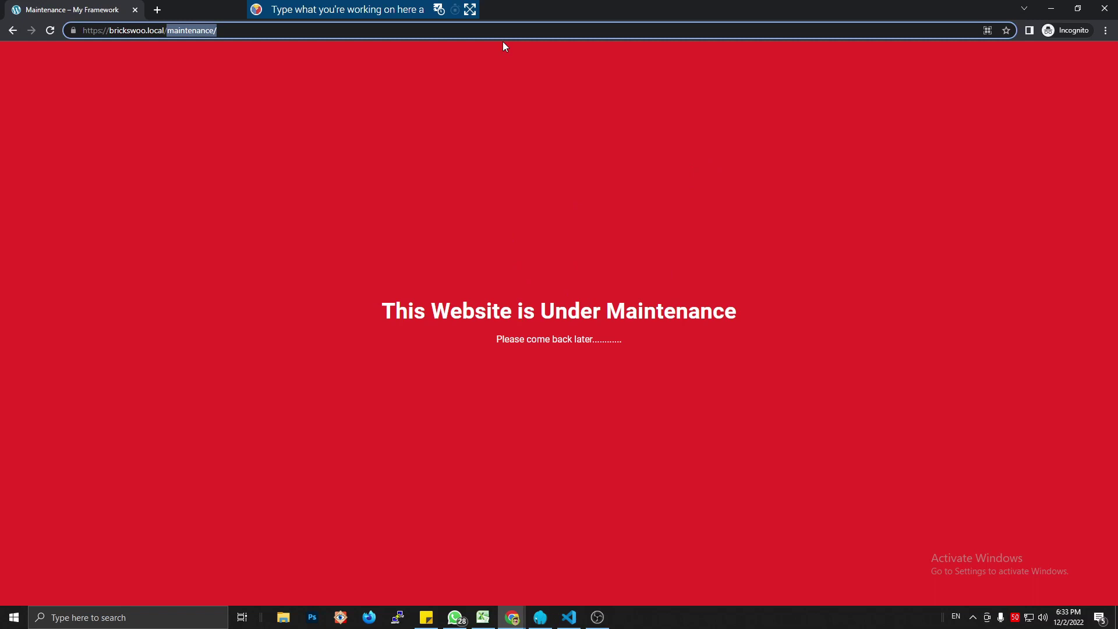
type("wp-admin")
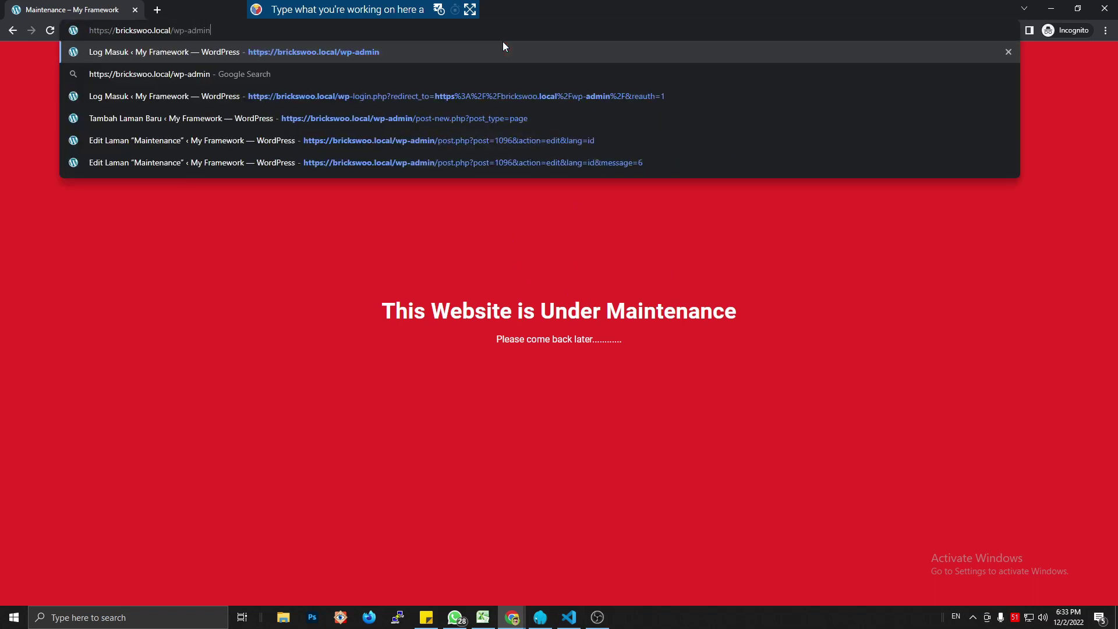
key("Return")
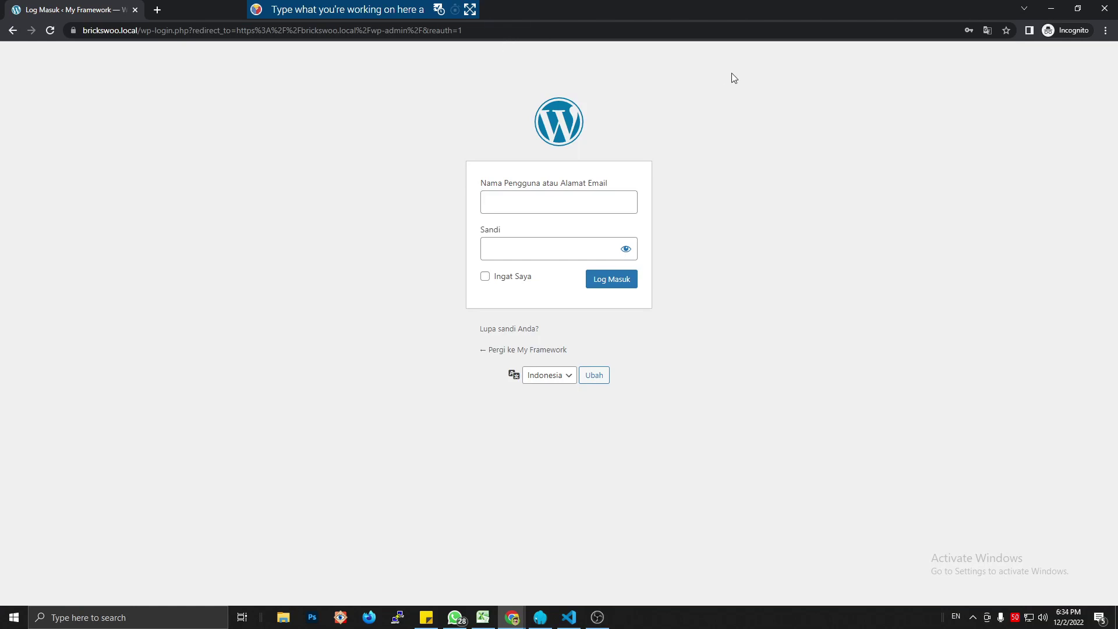
left_click(13, 30)
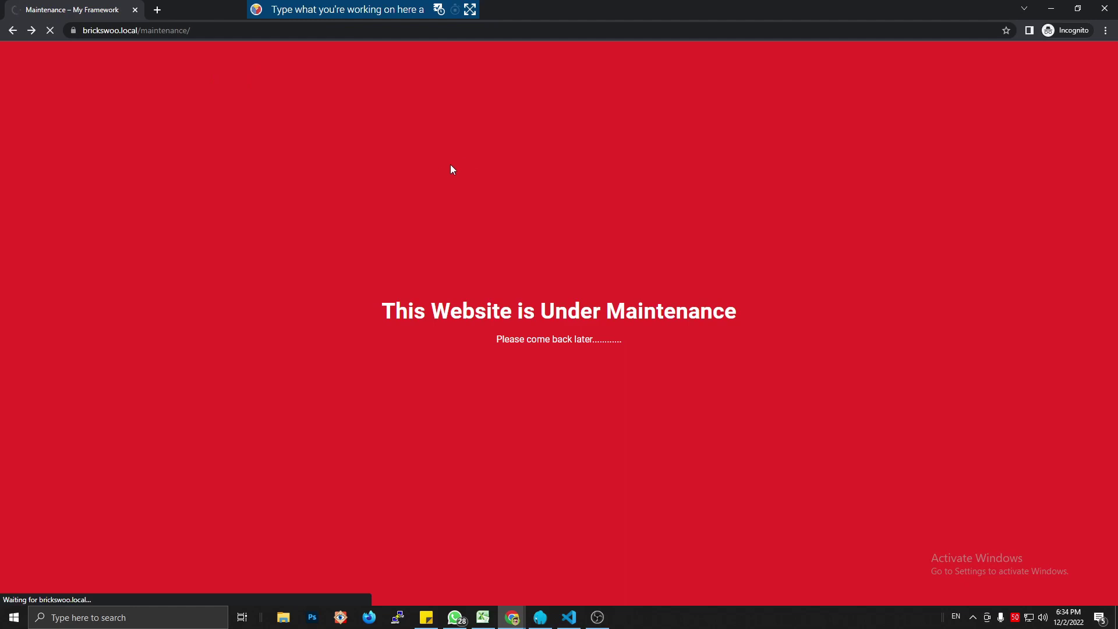
Step: Close the incognito window, view the live site while logged in, and open the WordPress dashboard
left_click(1104, 8)
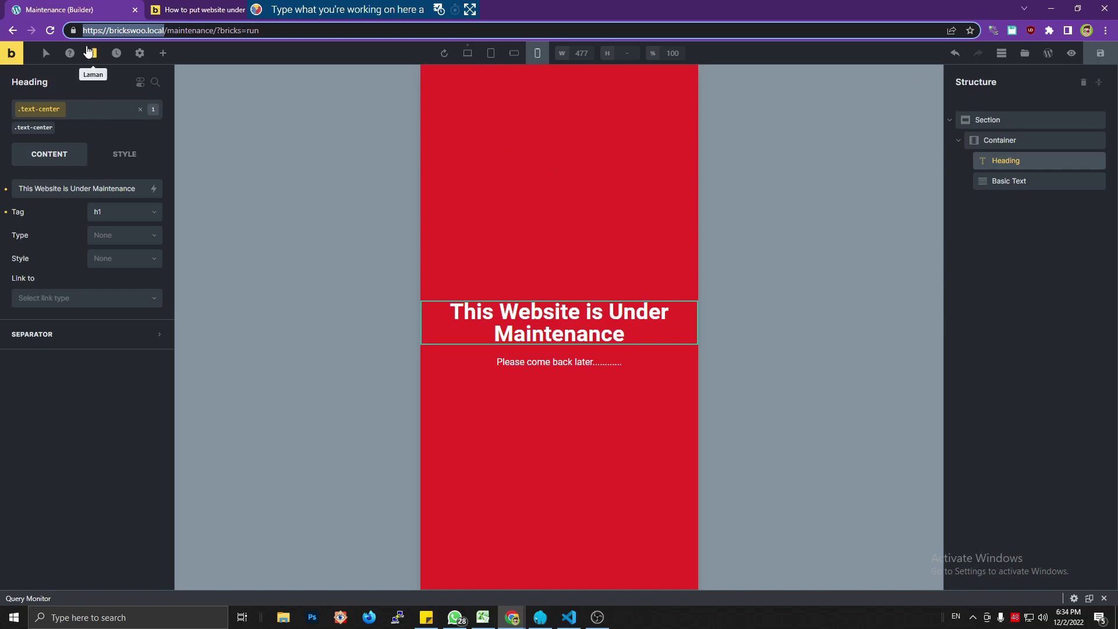
left_click(11, 53)
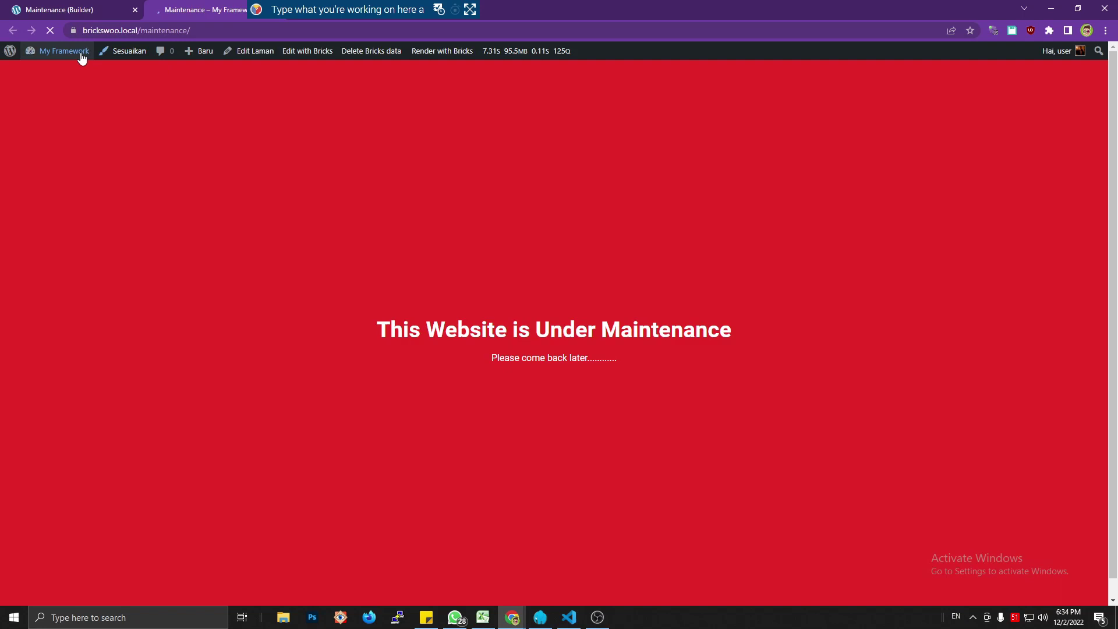
mouse_move(76, 57)
left_click(67, 76)
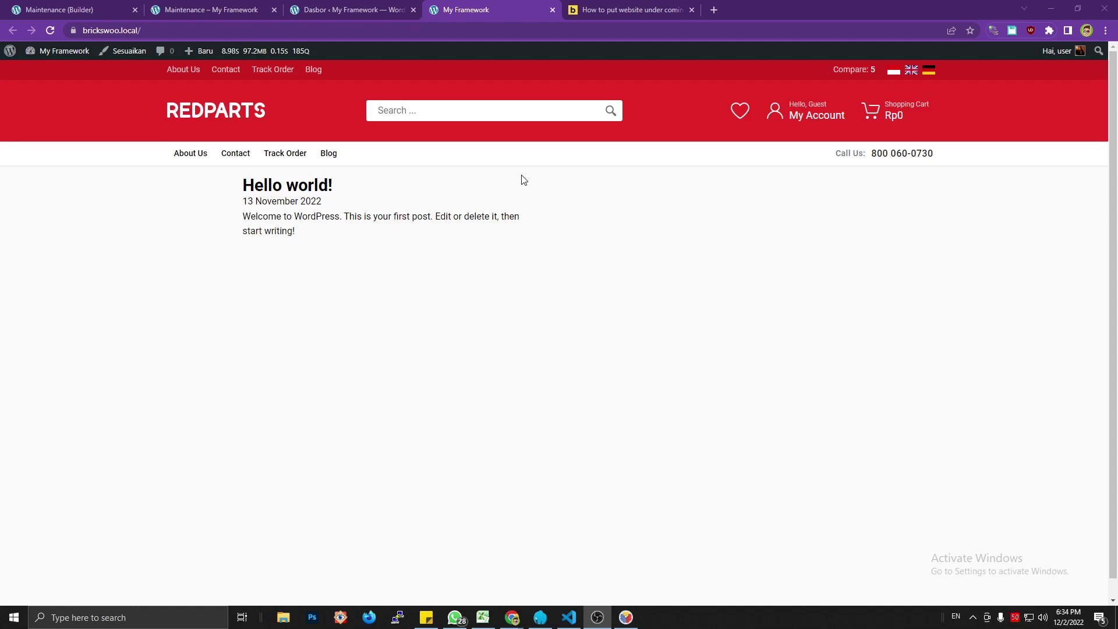
Step: Bring the incognito window back to compare its maintenance page with the logged-in site
mouse_move(516, 618)
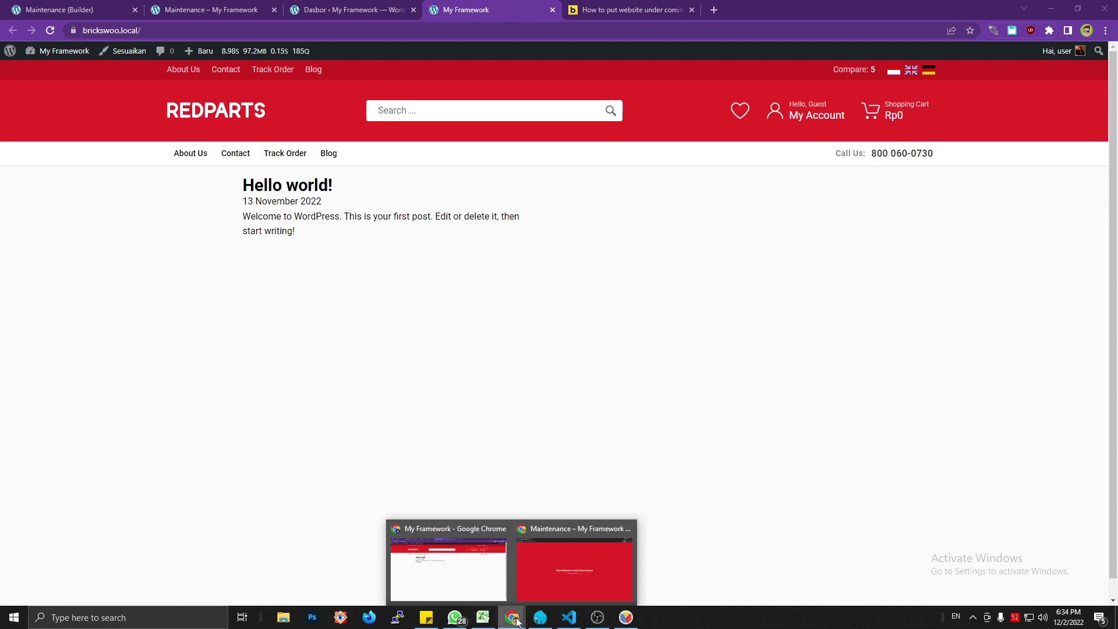
left_click(561, 583)
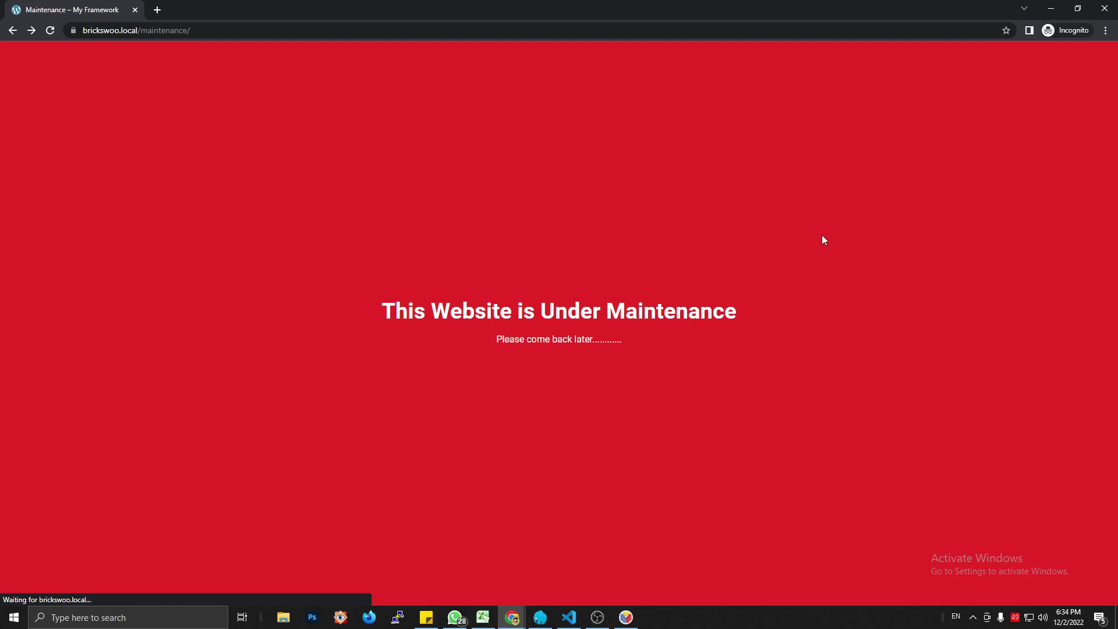
left_click(1051, 9)
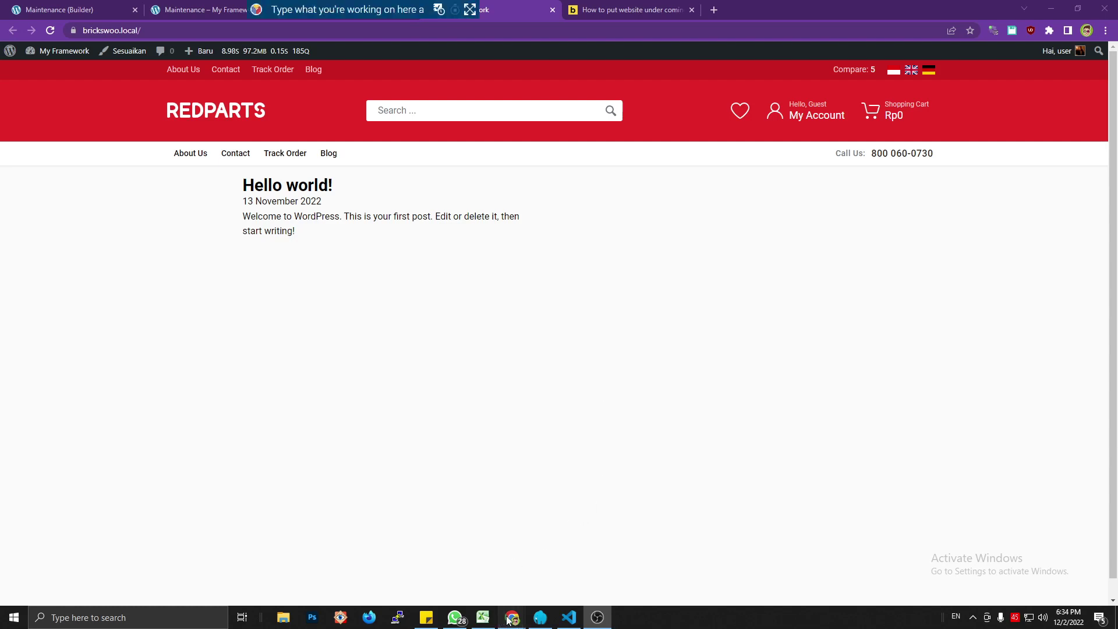
mouse_move(508, 620)
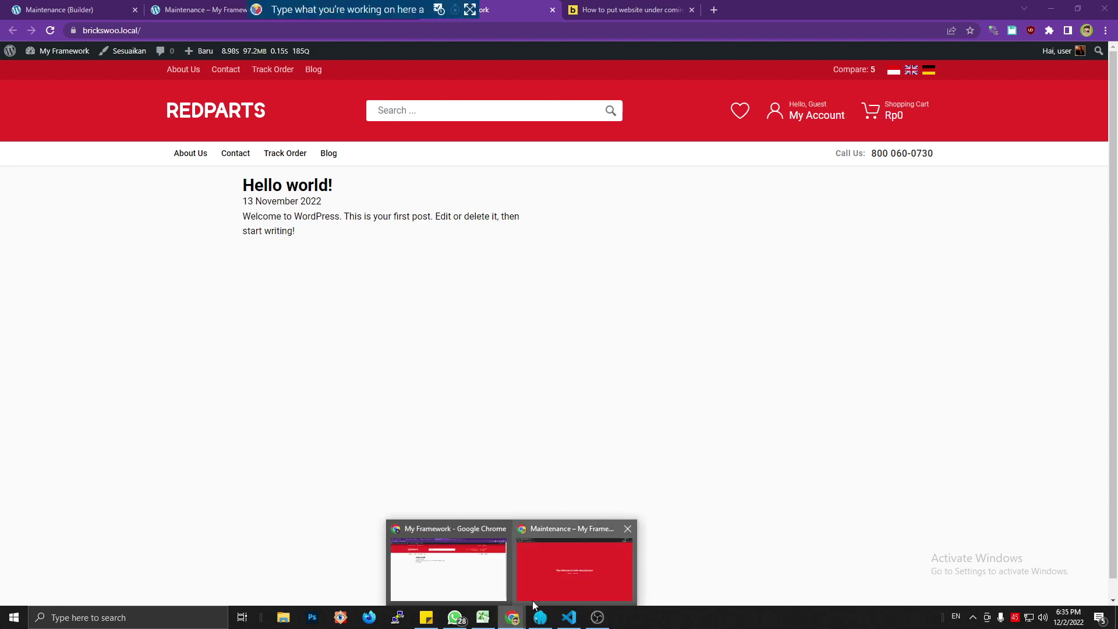
left_click(565, 575)
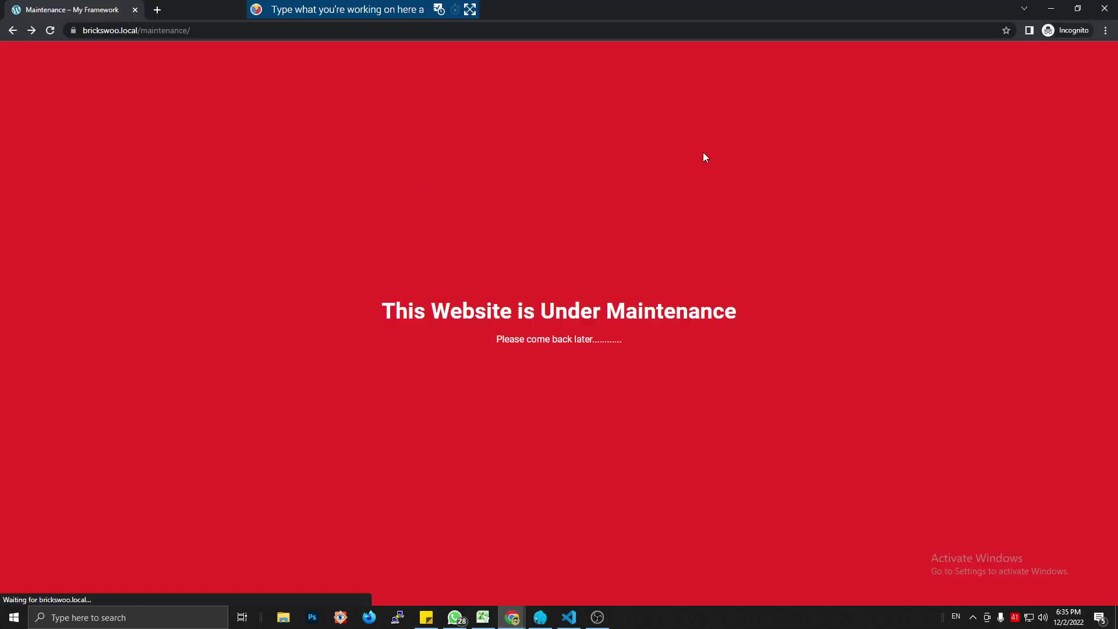
Step: Return to the forum thread and scroll through the template_redirect redirect code
left_click(1052, 7)
left_click(600, 7)
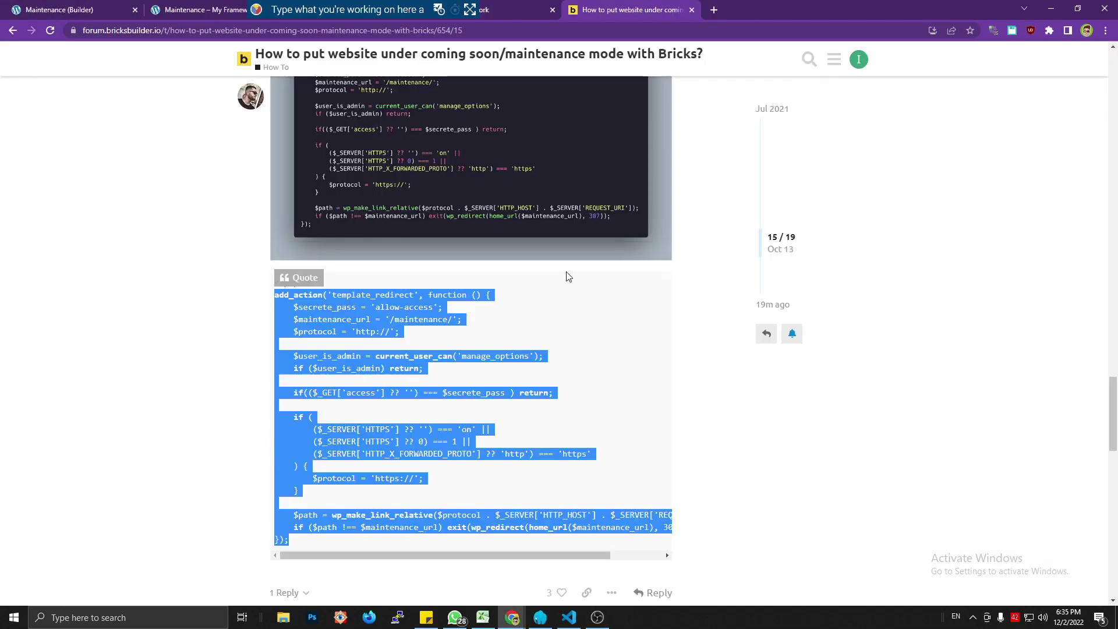
left_click(503, 369)
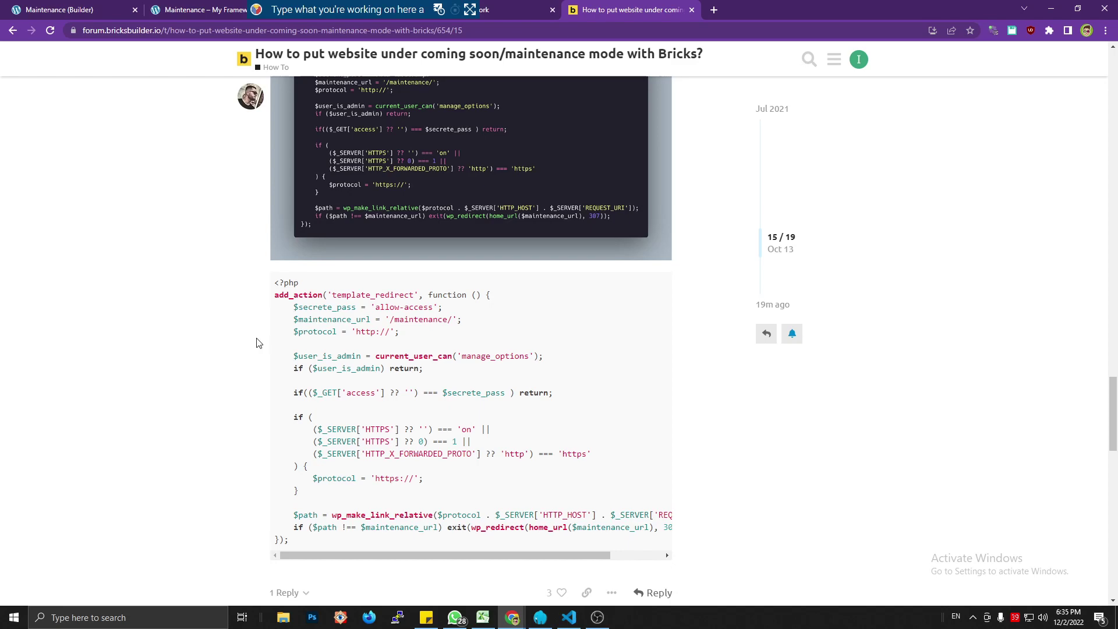
scroll(175, 317, "up", 5)
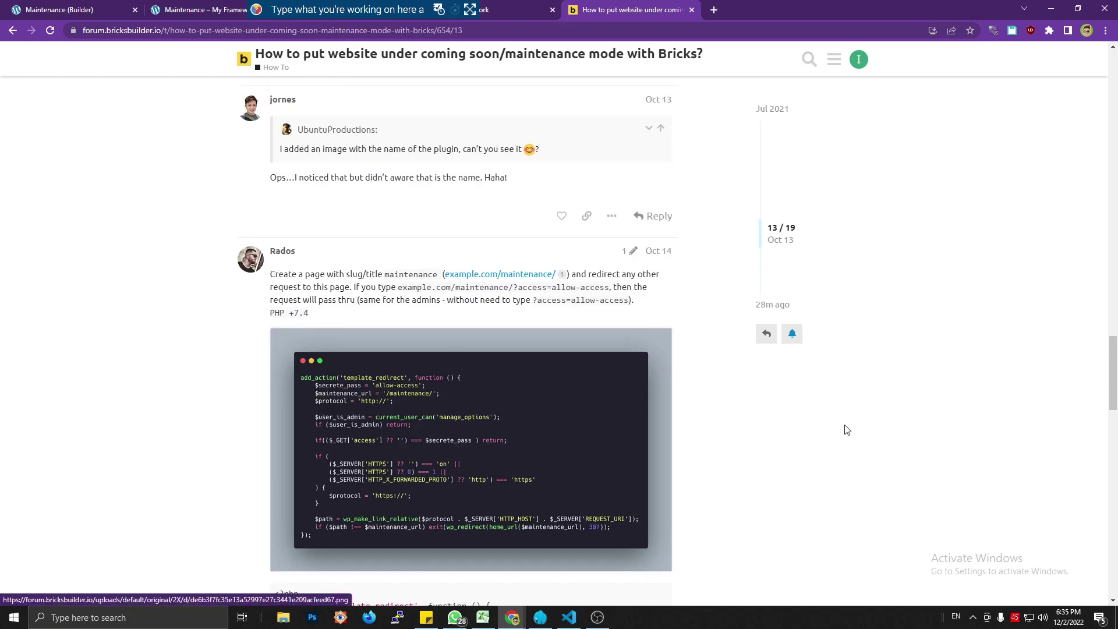
scroll(828, 429, "down", 5)
scroll(818, 429, "up", 3)
scroll(822, 431, "down", 3)
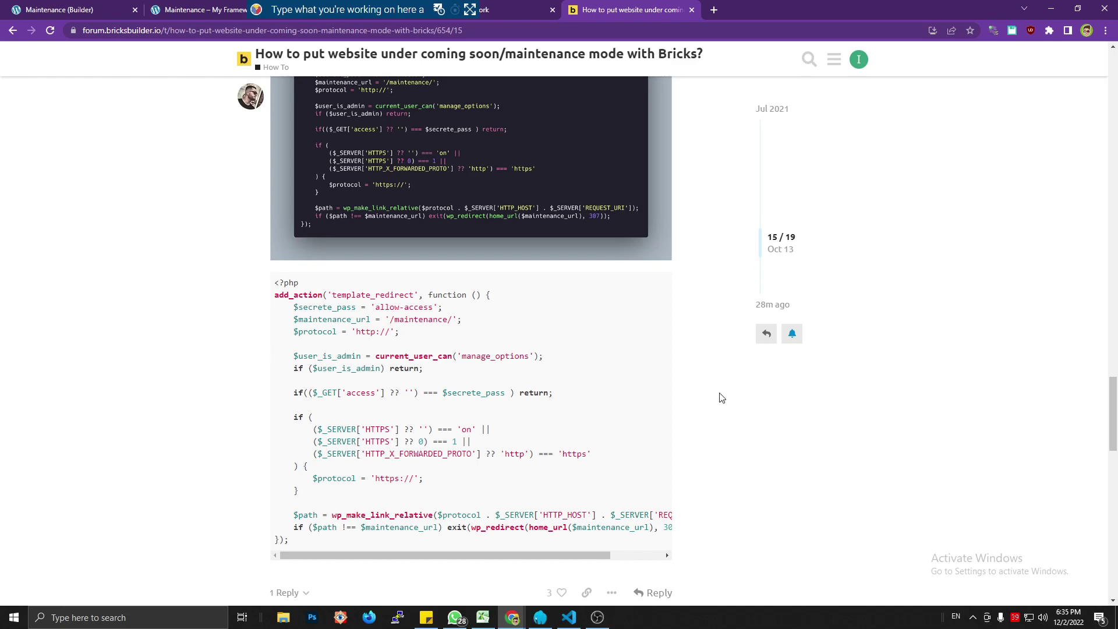
scroll(720, 397, "down", 3)
scroll(721, 398, "up", 3)
scroll(721, 398, "down", 5)
scroll(720, 397, "up", 5)
scroll(720, 397, "up", 4)
scroll(720, 398, "down", 4)
scroll(720, 398, "up", 5)
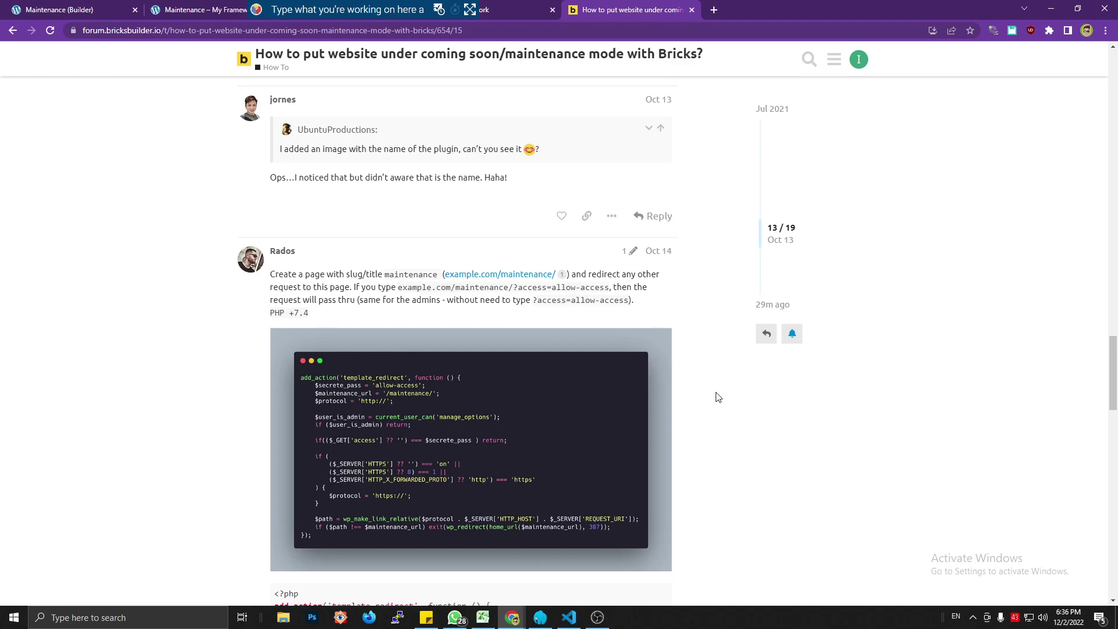
scroll(718, 395, "down", 5)
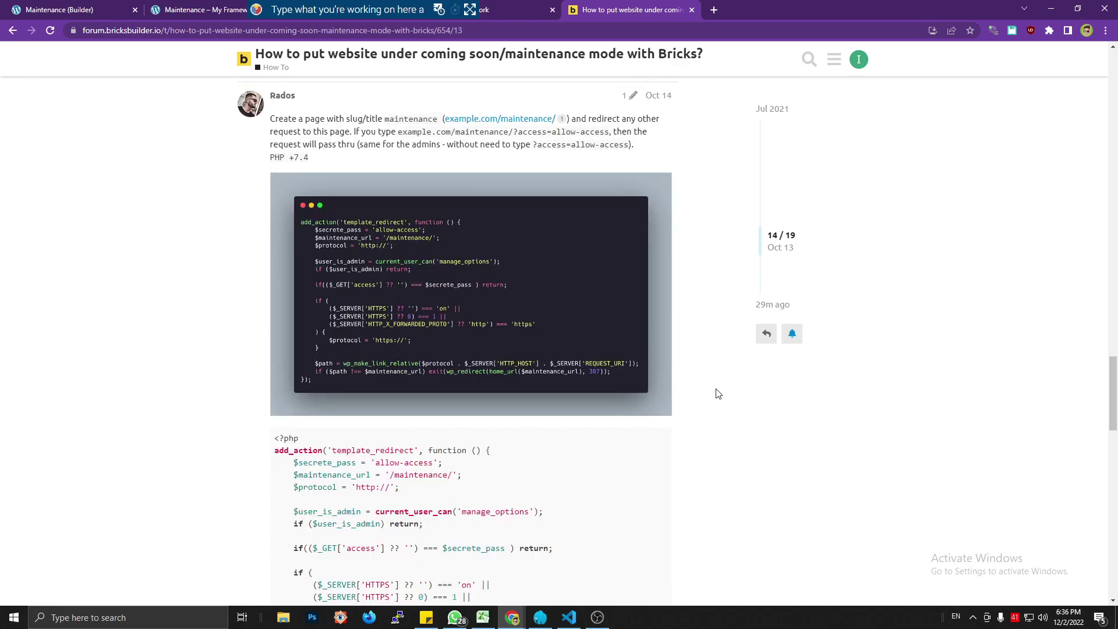